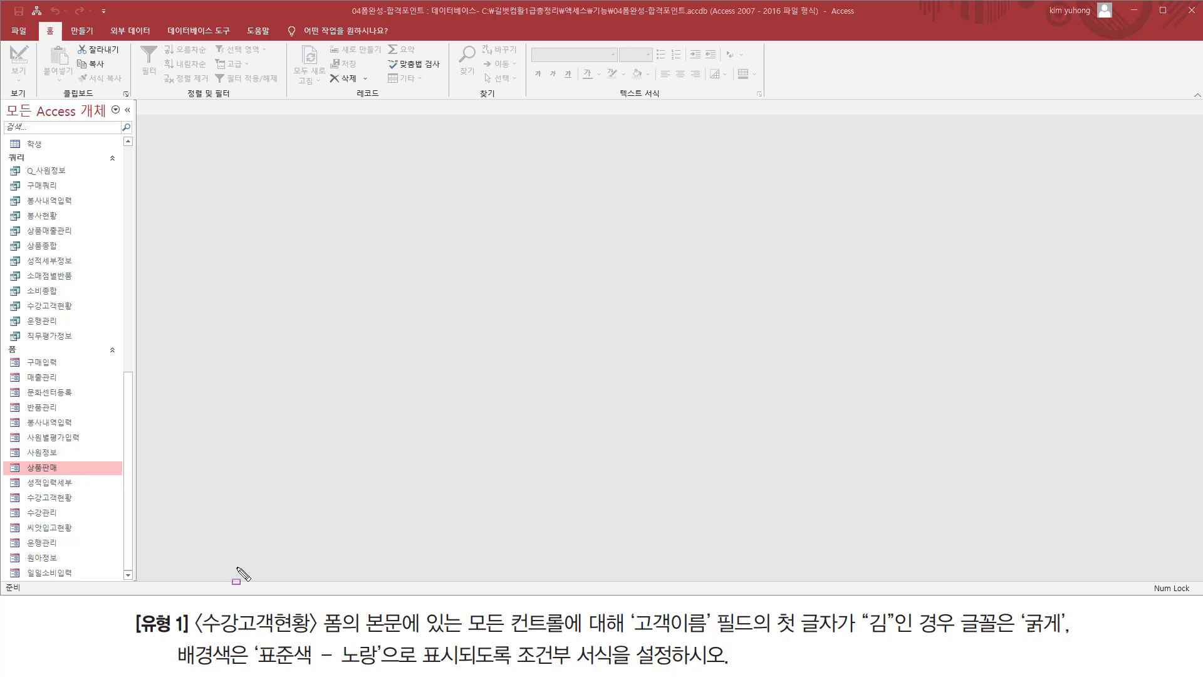
Open the 수강고객현황 form
mouse_move(199, 639)
mouse_down()
mouse_move(317, 652)
mouse_move(315, 611)
mouse_up()
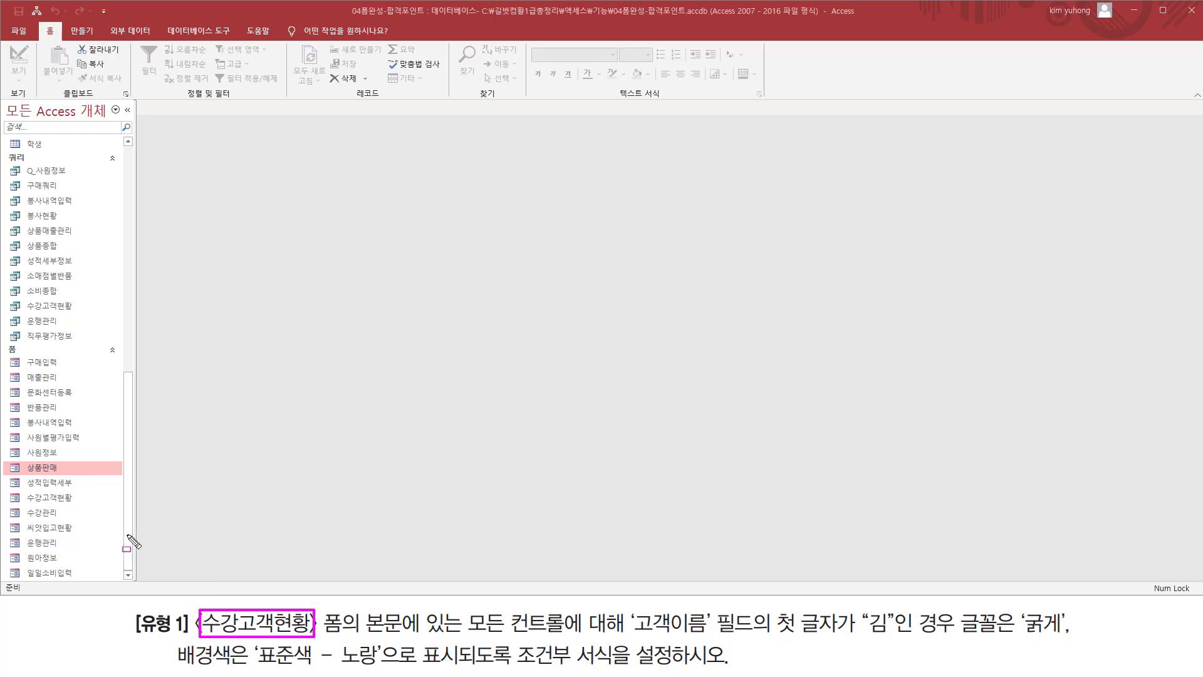
key(Escape)
click(60, 500)
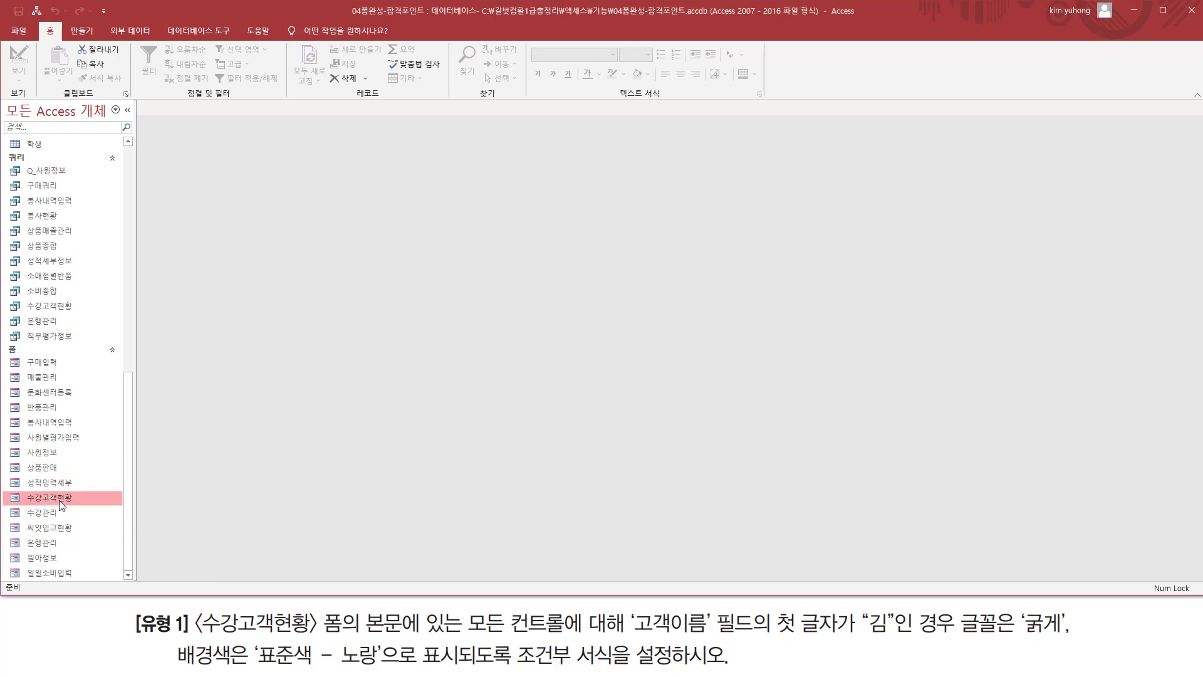
double_click(60, 500)
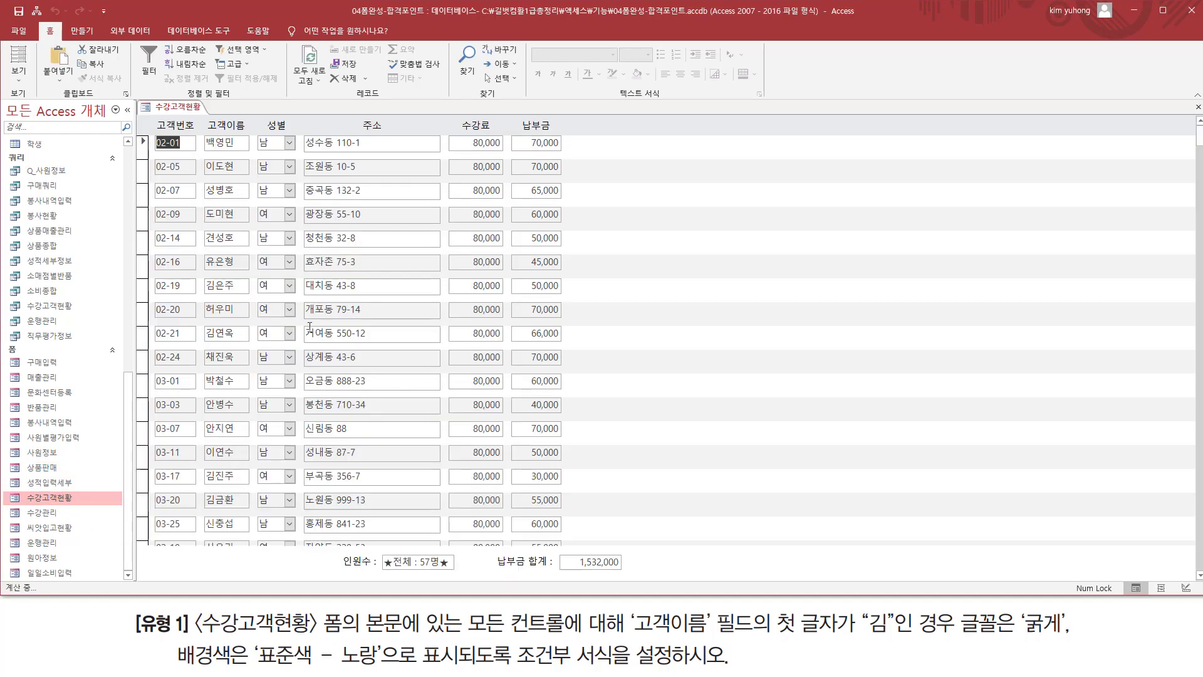
drag(146, 131, 582, 535)
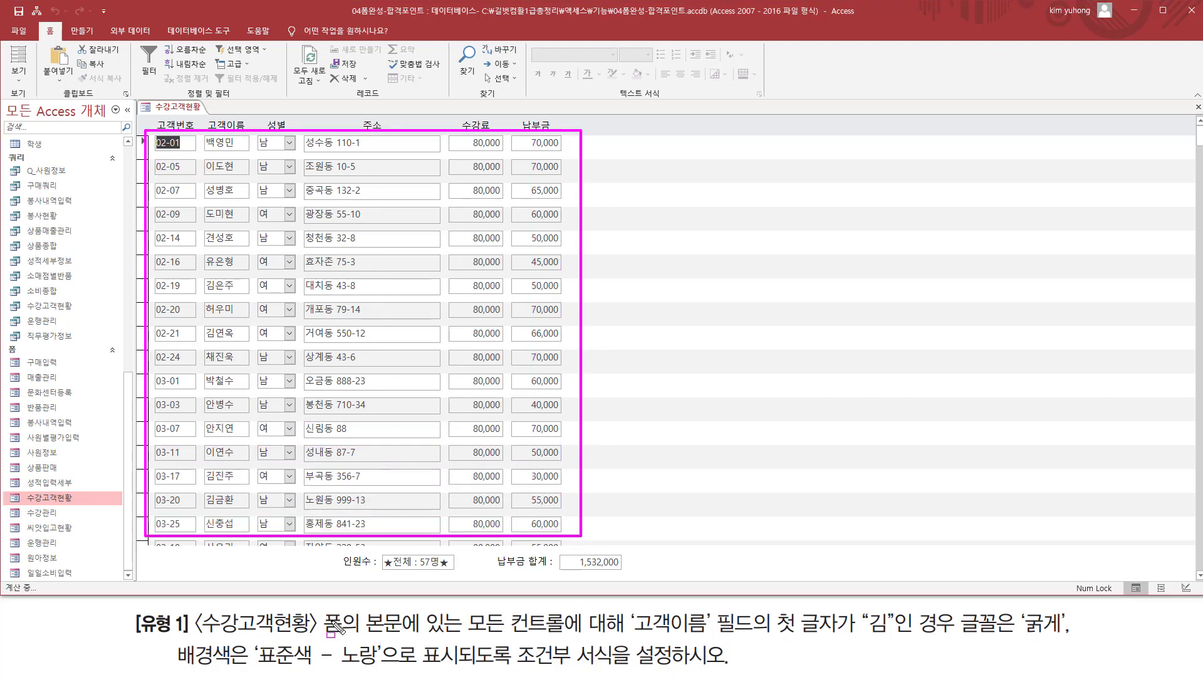
mouse_move(324, 633)
mouse_down()
mouse_move(750, 636)
mouse_move(759, 650)
mouse_move(1063, 636)
mouse_up()
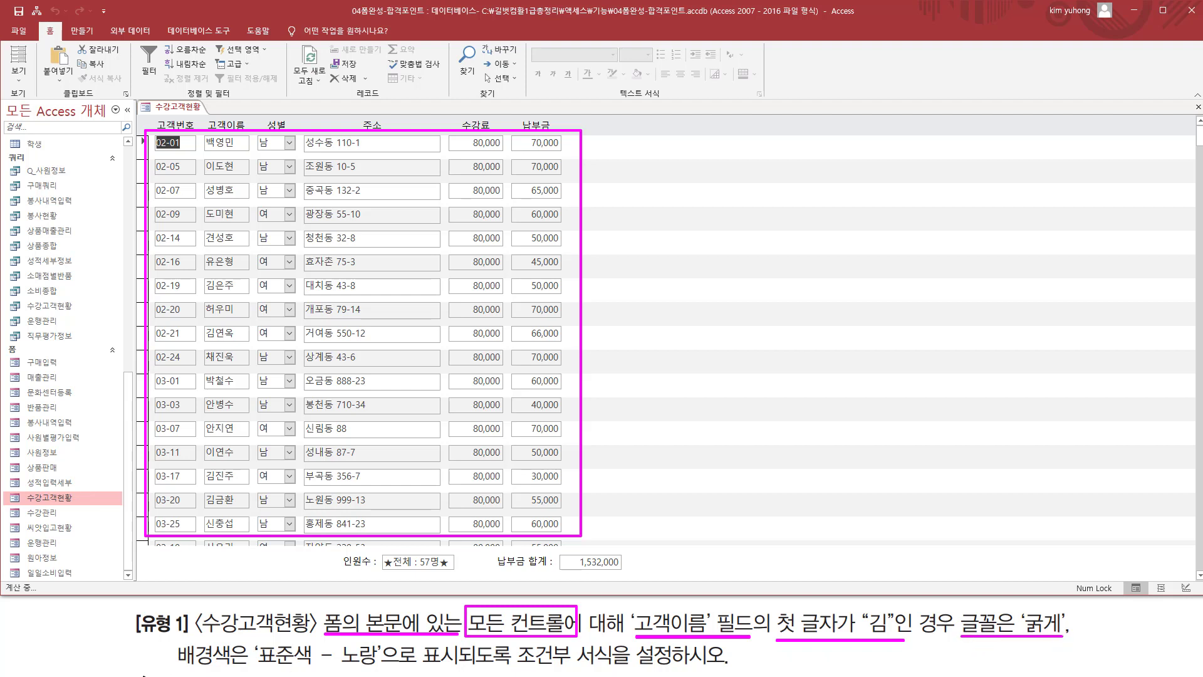
drag(166, 665, 505, 666)
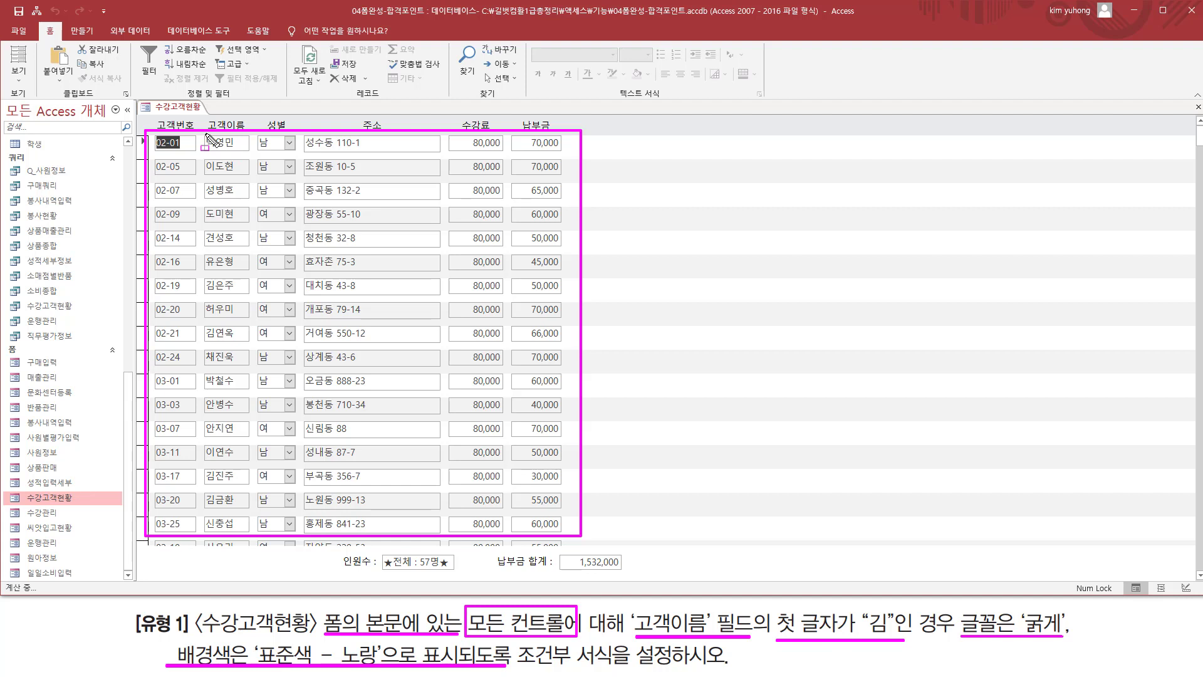
mouse_move(205, 134)
mouse_down()
mouse_move(219, 223)
mouse_move(224, 538)
mouse_up()
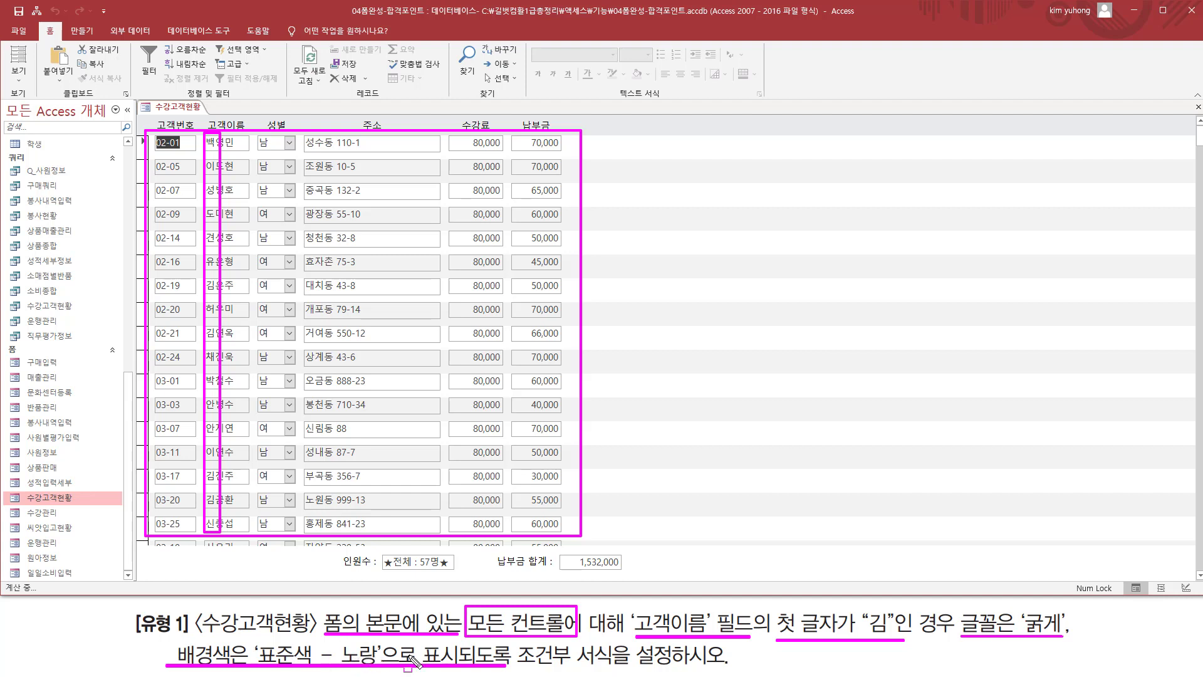
key(Escape)
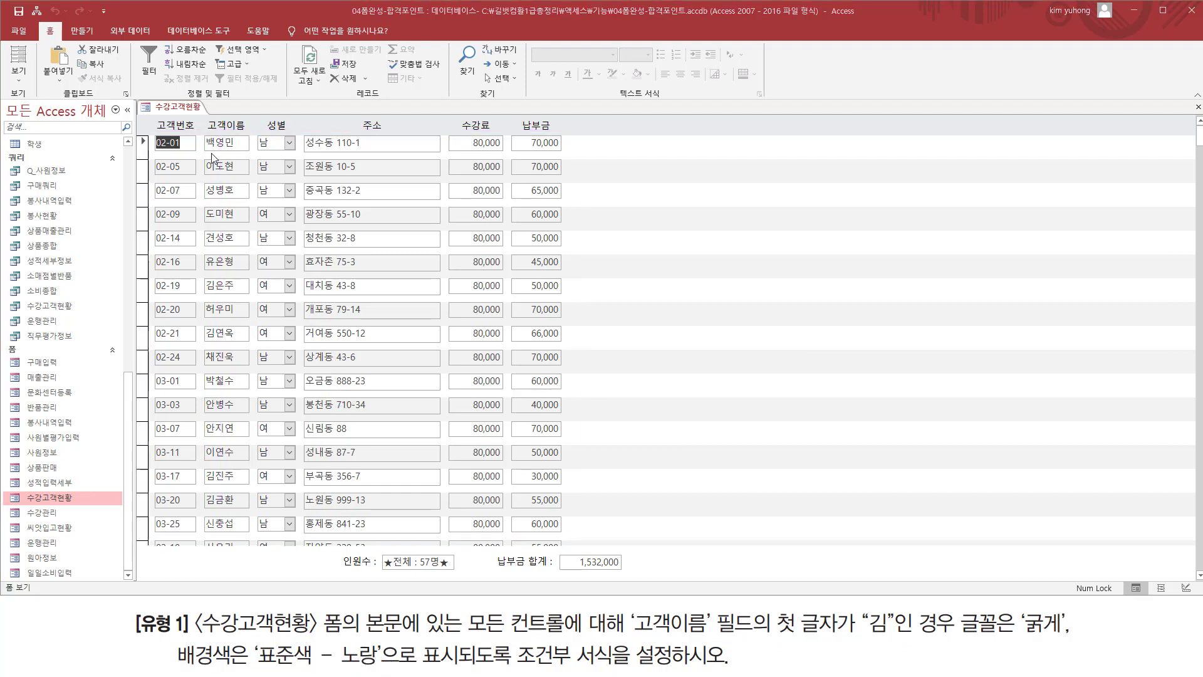
Switch the 수강고객현황 form to Design View and select all controls in the 본문 section
right_click(177, 110)
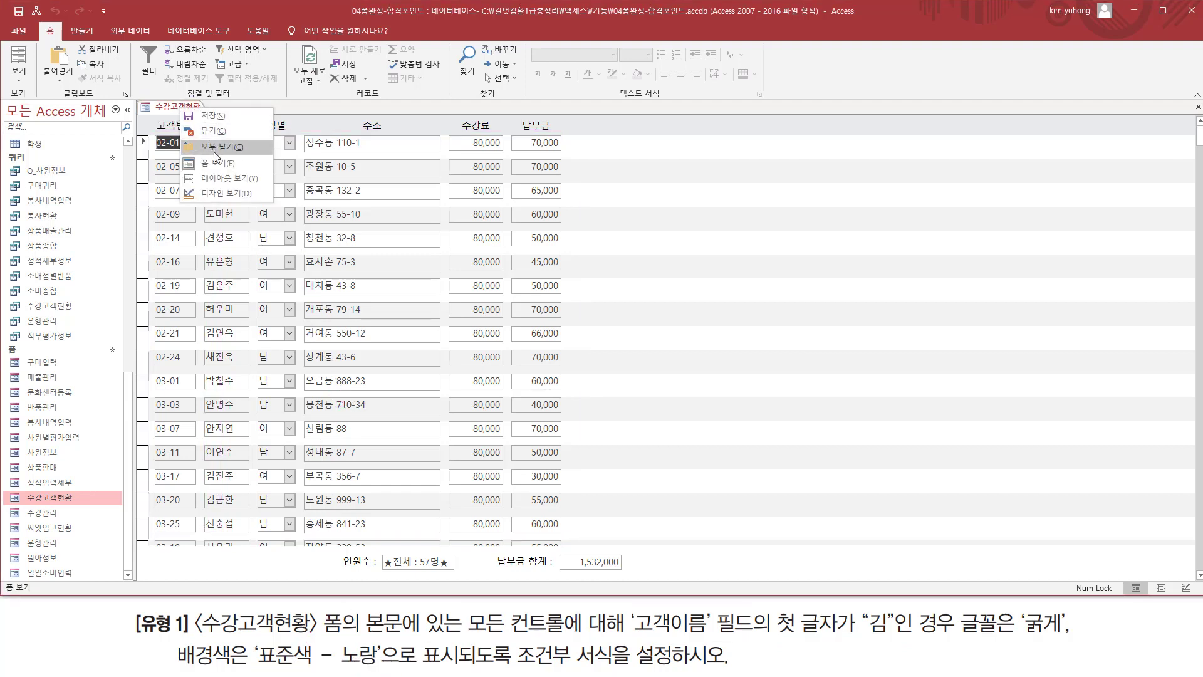
click(223, 195)
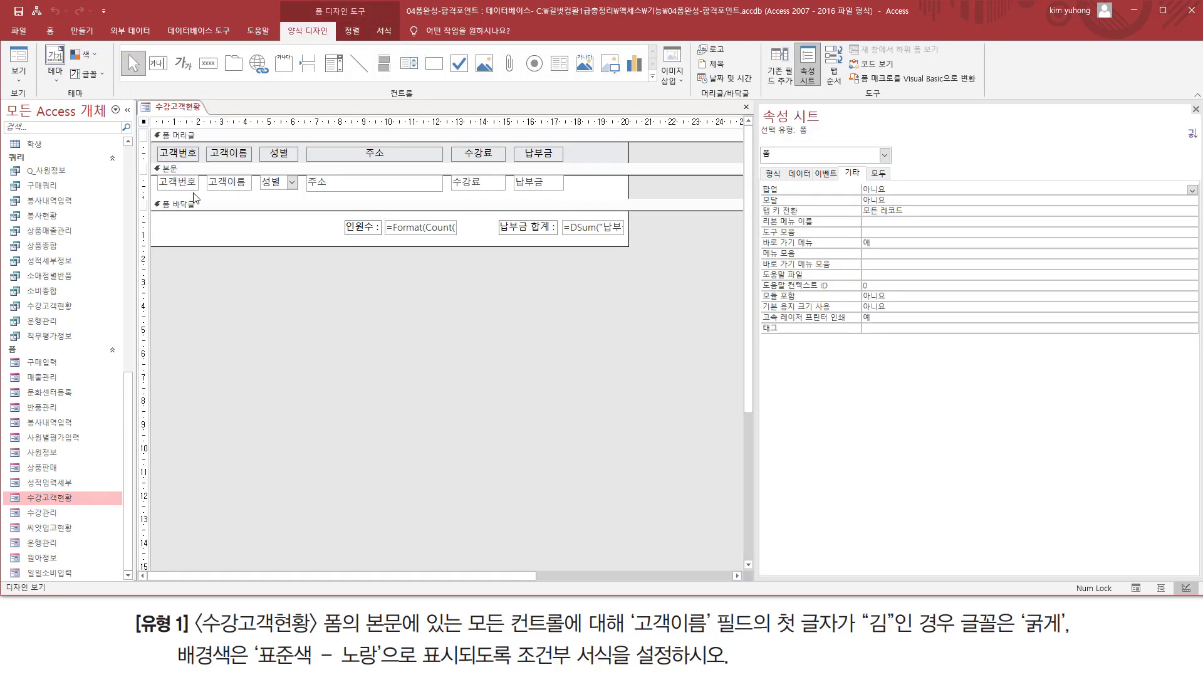
mouse_move(157, 177)
mouse_down()
mouse_move(183, 192)
mouse_move(578, 197)
mouse_up()
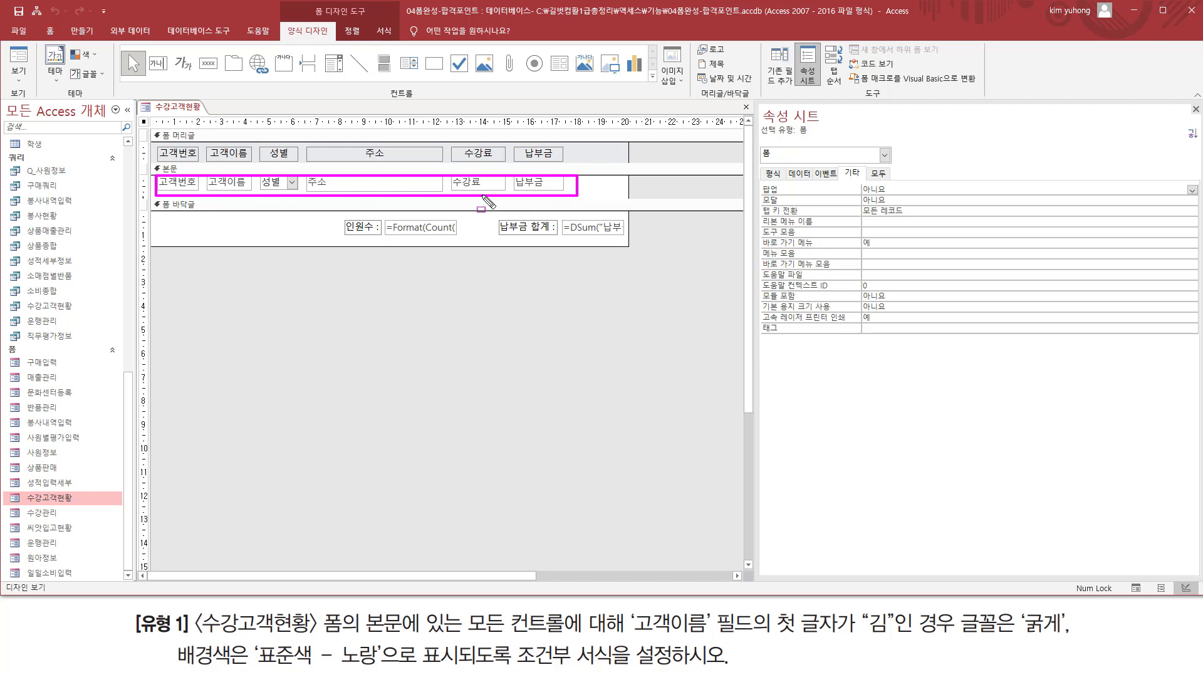
drag(138, 176, 149, 196)
key(Escape)
click(143, 183)
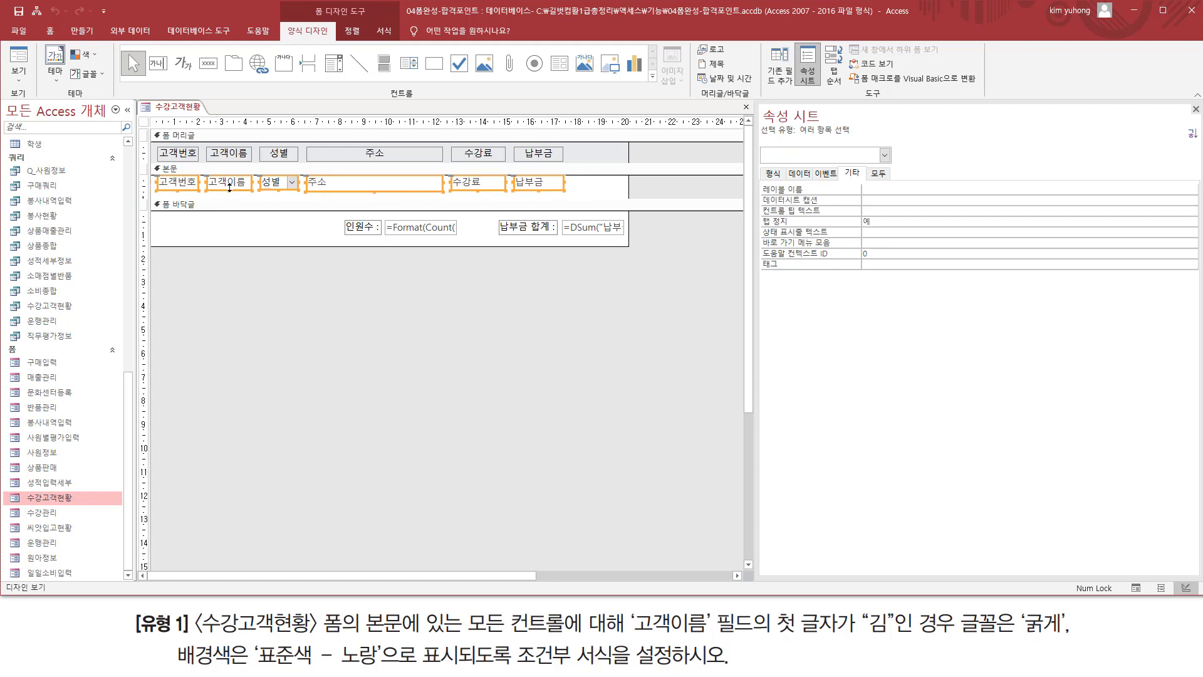
Start a new conditional formatting rule for the selected 본문 controls
key(ctrl+shift+d)
mouse_move(310, 2)
mouse_down()
mouse_move(378, 18)
mouse_move(385, 39)
mouse_up()
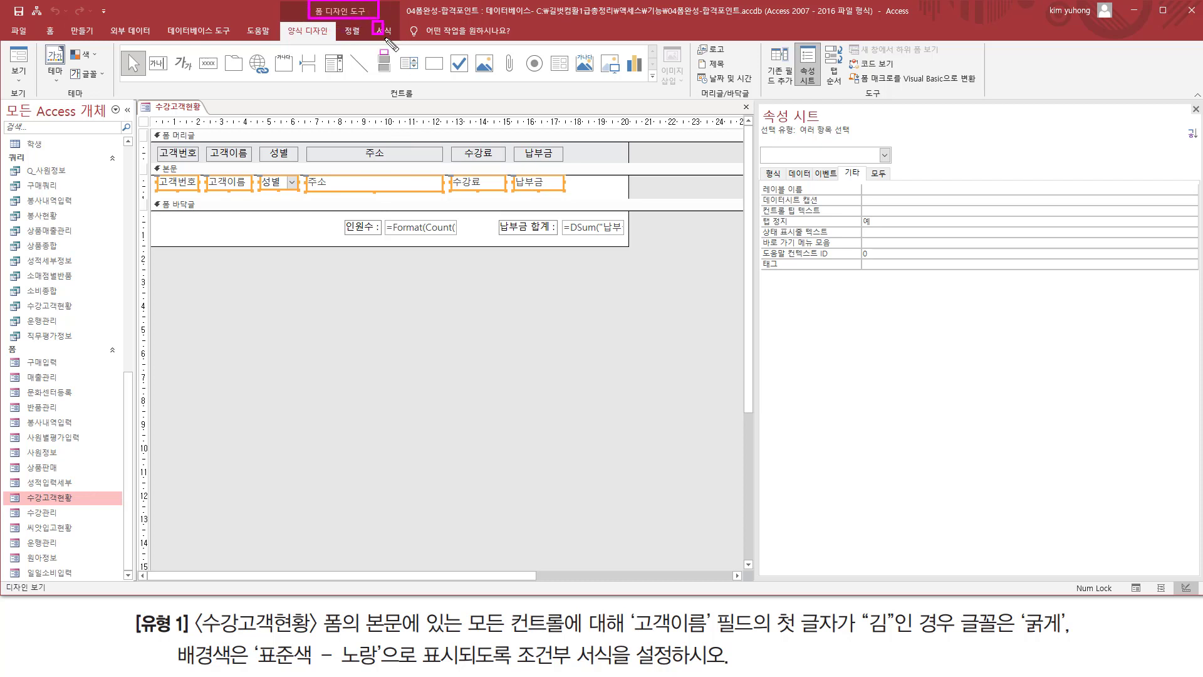
key(Escape)
click(385, 33)
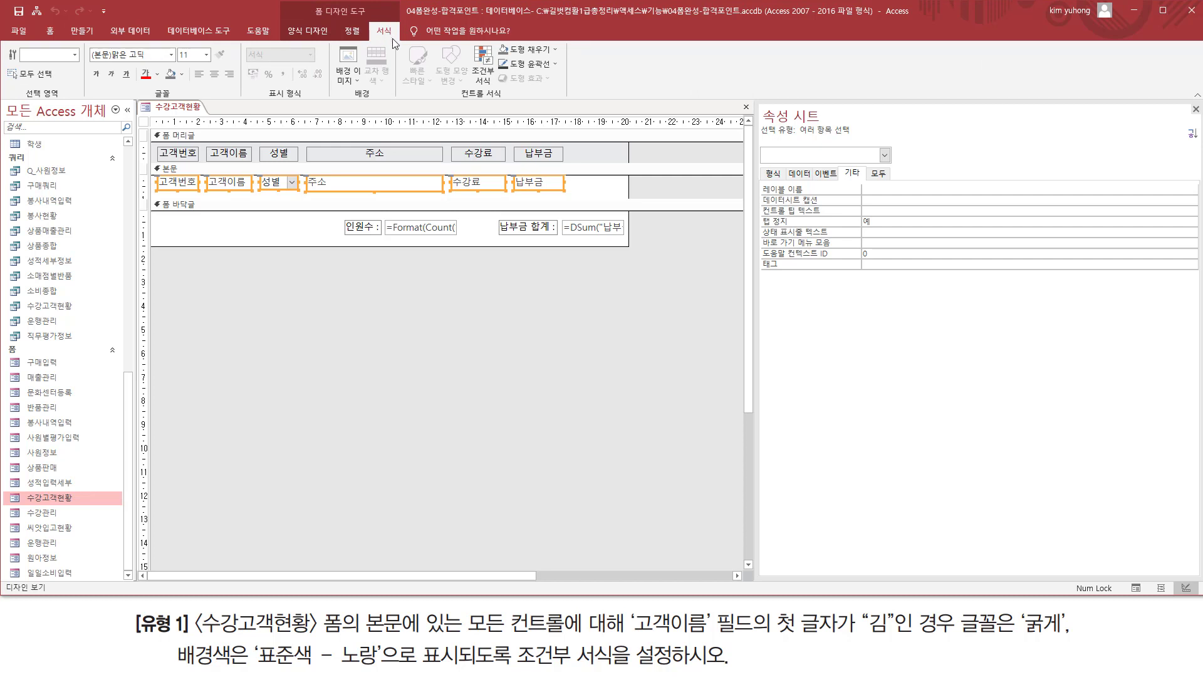
key(ctrl+2)
drag(472, 45, 513, 104)
key(Escape)
click(485, 65)
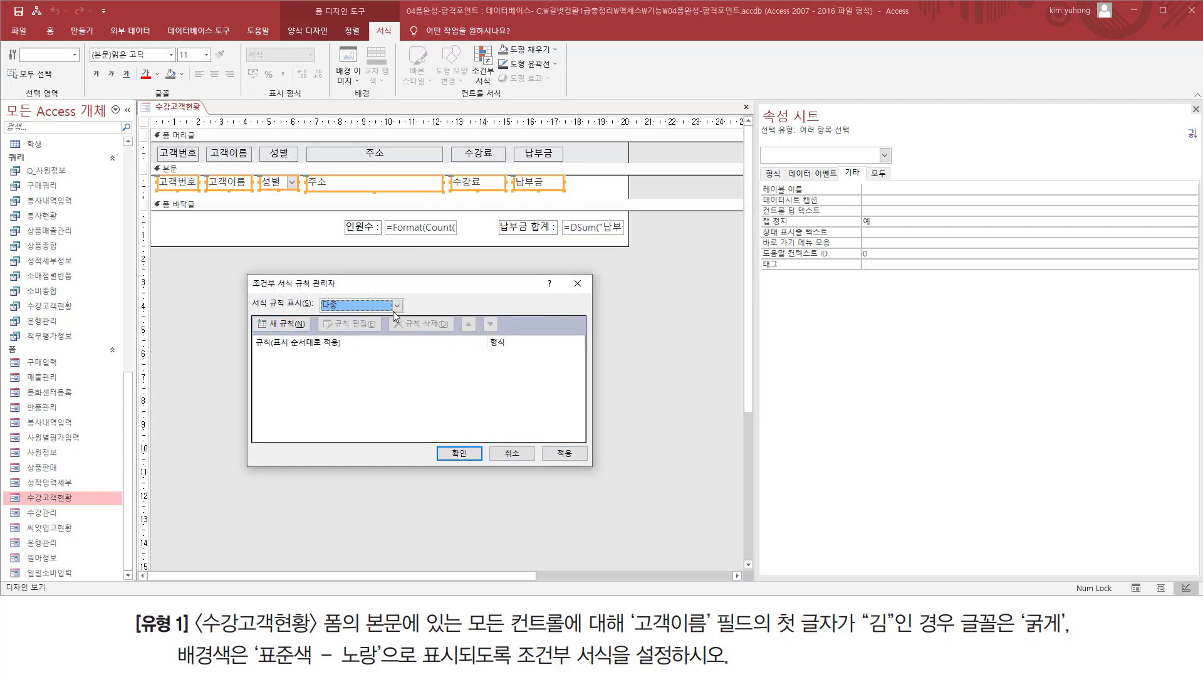
click(300, 324)
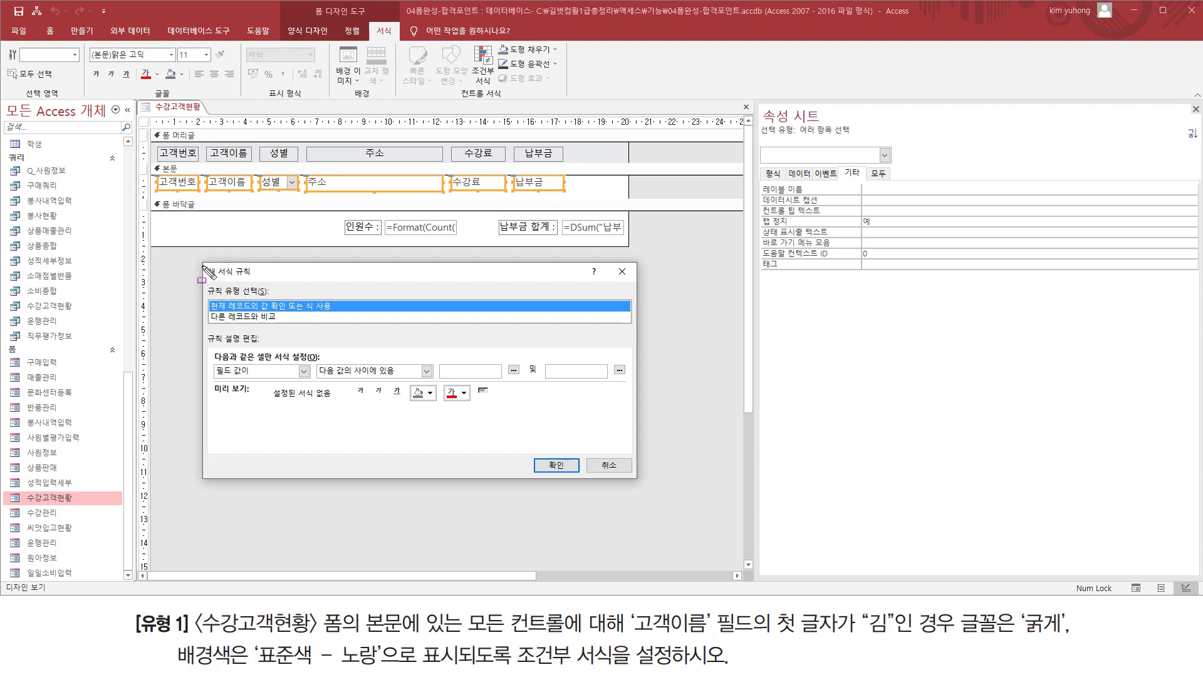
mouse_move(202, 266)
mouse_down()
mouse_move(232, 322)
mouse_move(598, 479)
mouse_move(636, 492)
mouse_move(640, 482)
mouse_up()
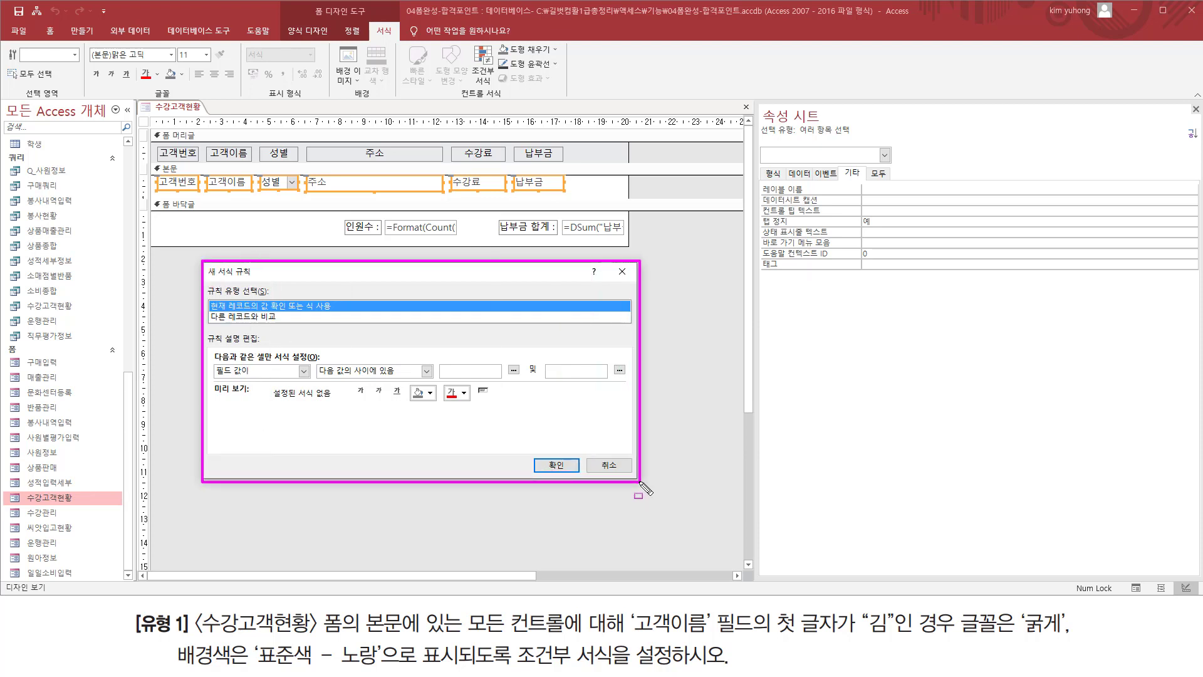
drag(209, 298, 341, 316)
key(Escape)
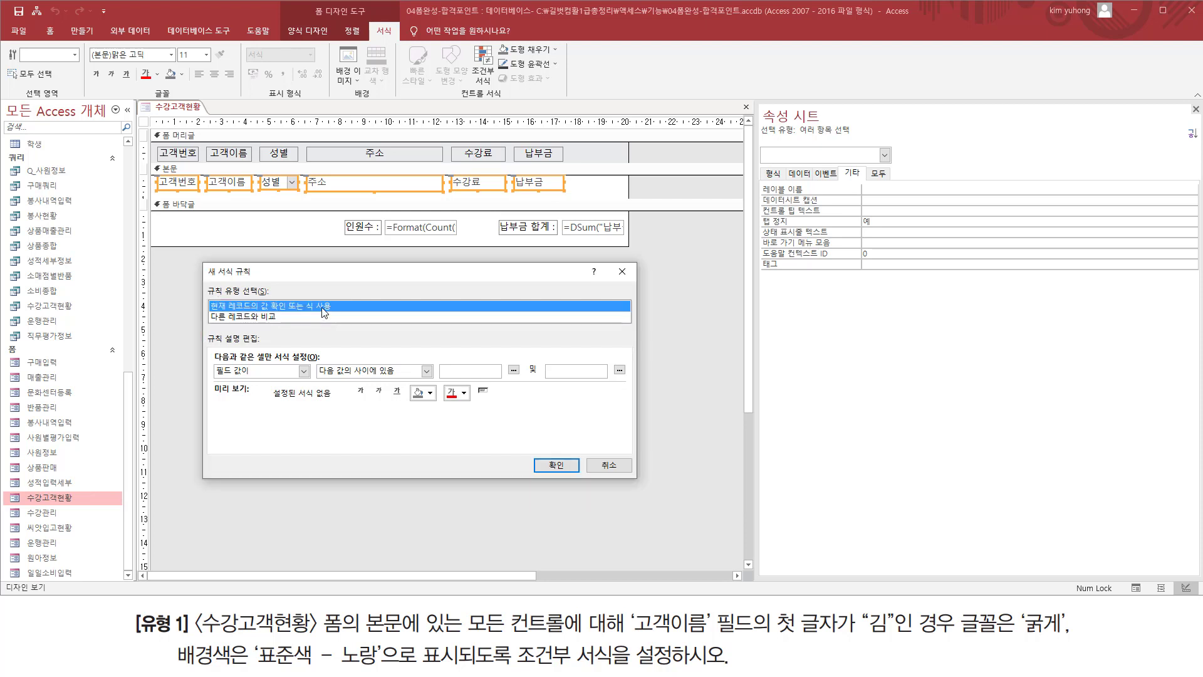
key(ctrl+shift+d)
mouse_move(209, 348)
mouse_down()
mouse_move(235, 385)
mouse_move(631, 410)
mouse_up()
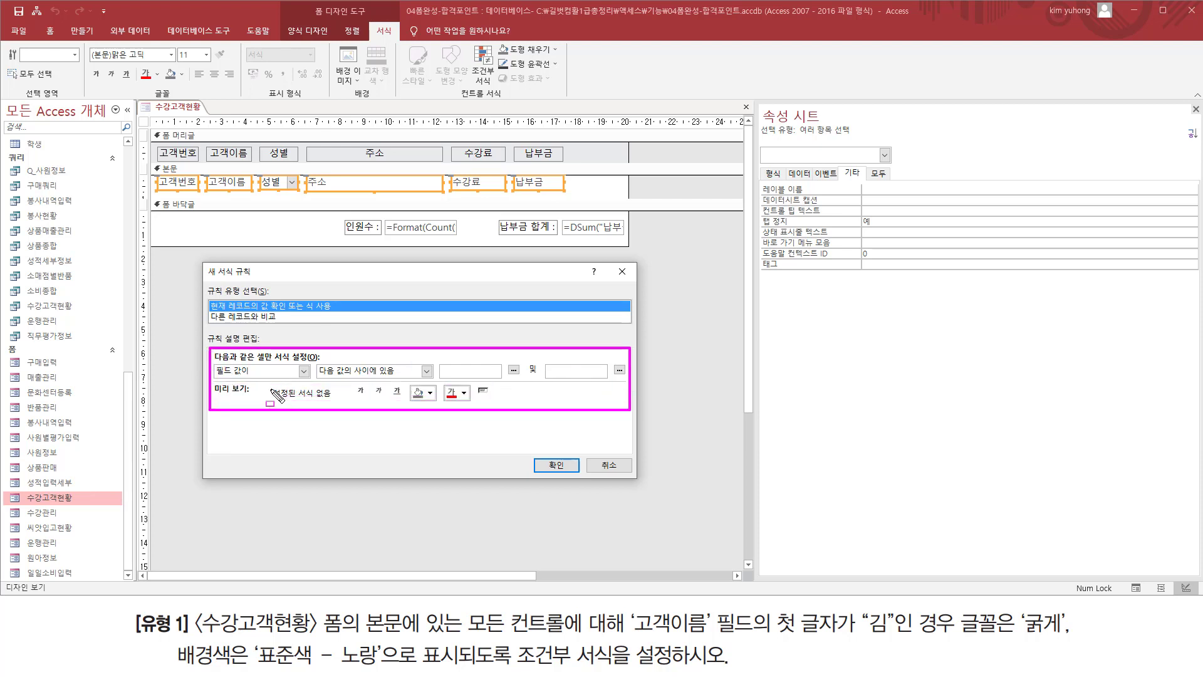
key(Escape)
Set the rule's condition type to 식이 with the expression left([고객이름],1)="김"
click(270, 370)
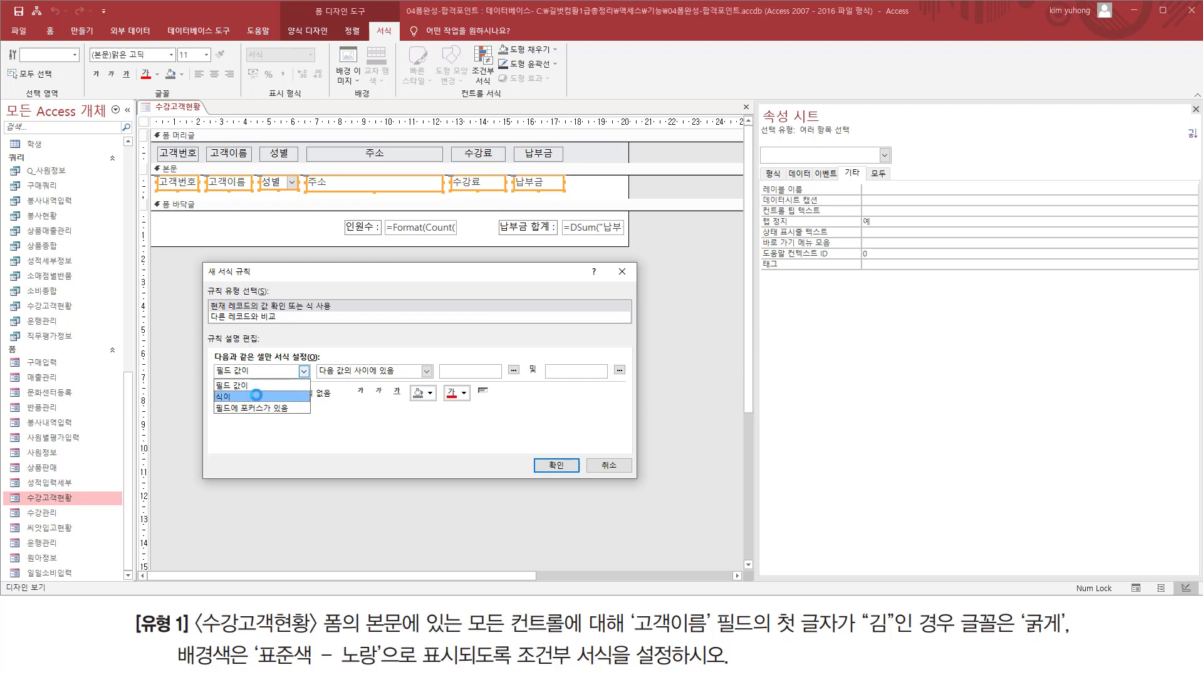
click(256, 394)
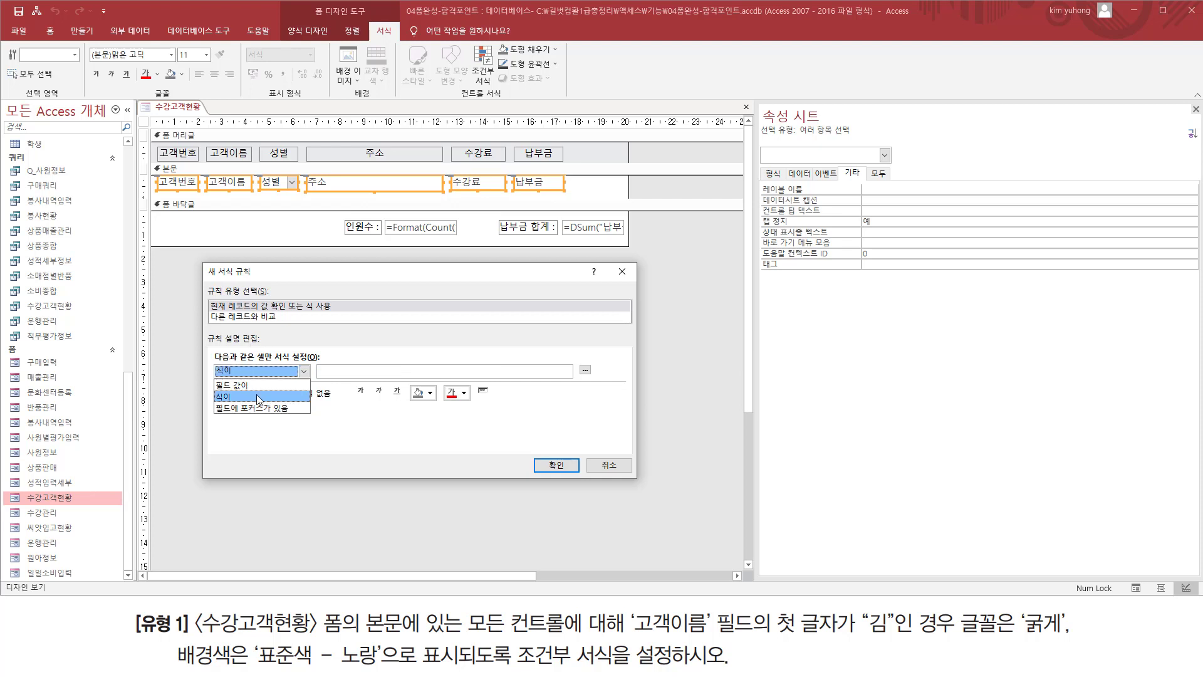
click(350, 372)
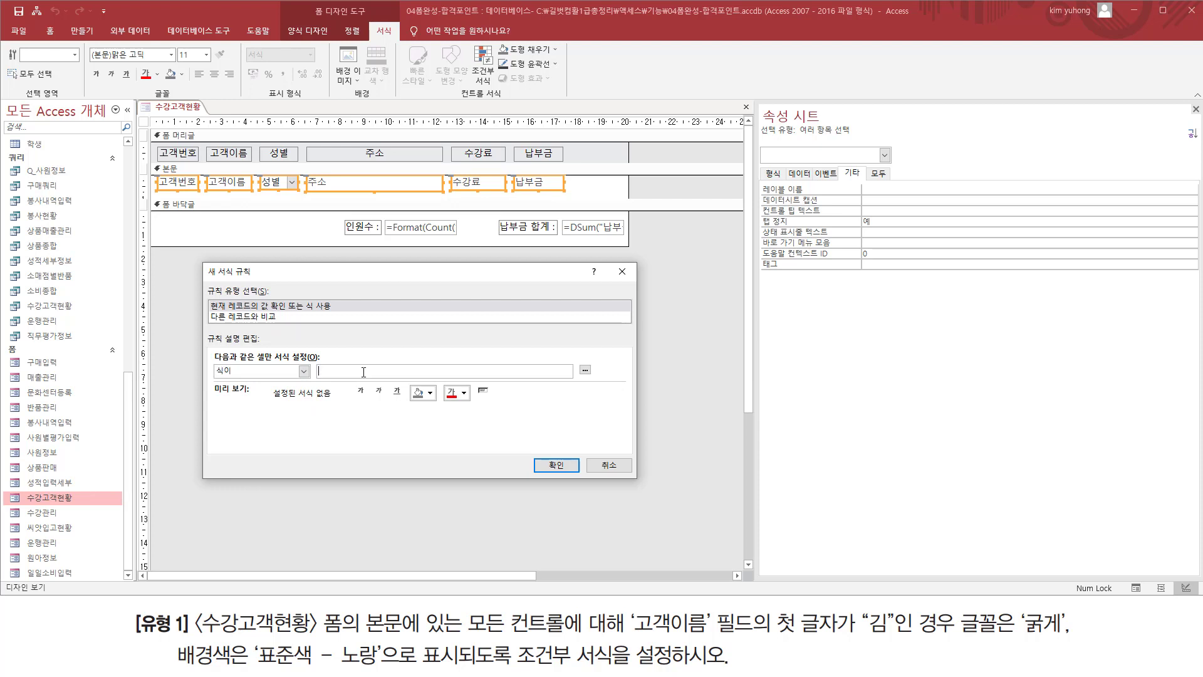
text(ㅣㄷ)
key(BackSpace)
key(BackSpace)
text(left([고객이름],1)="ㄱ)
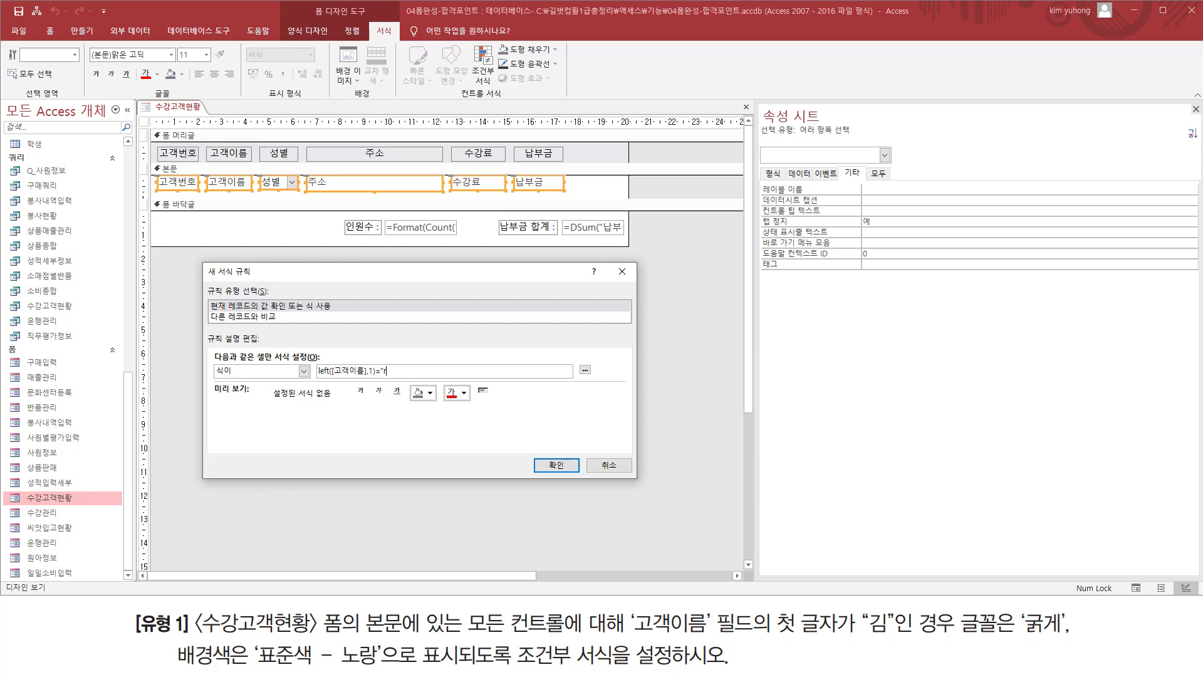
text(김)
Give the rule bold text and a standard yellow background, and apply it to the selected controls
click(360, 391)
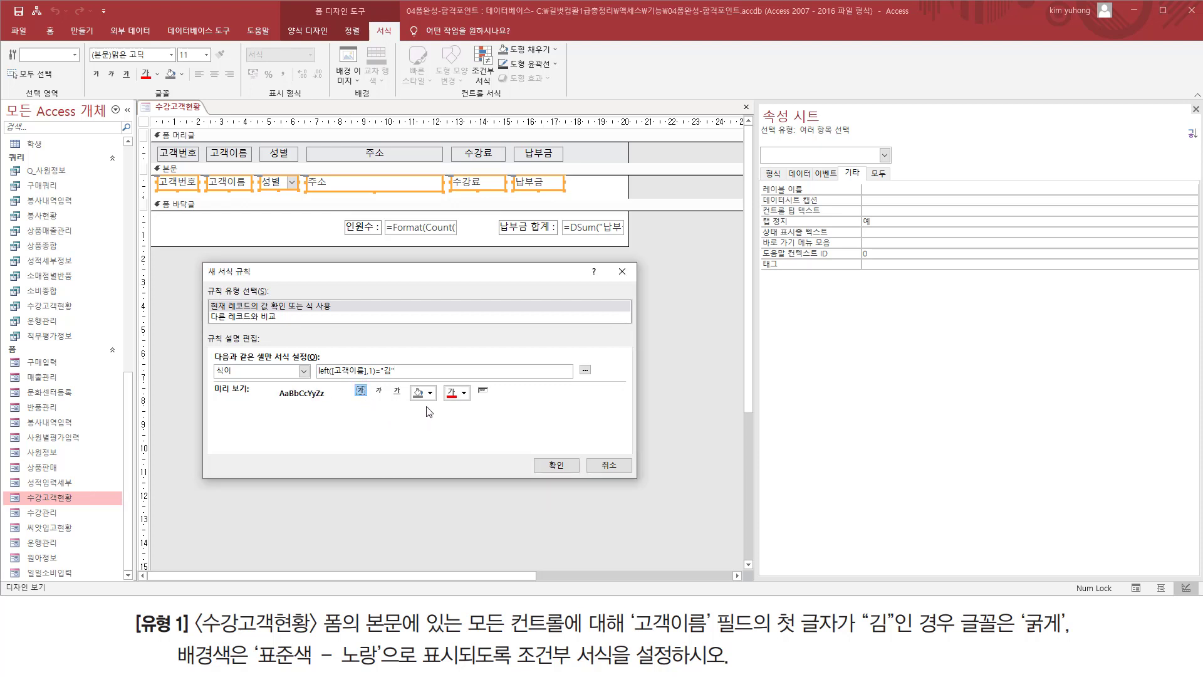
key(ctrl+shift+d)
mouse_move(407, 380)
mouse_down()
mouse_move(431, 403)
mouse_move(469, 401)
mouse_up()
key(Escape)
click(430, 393)
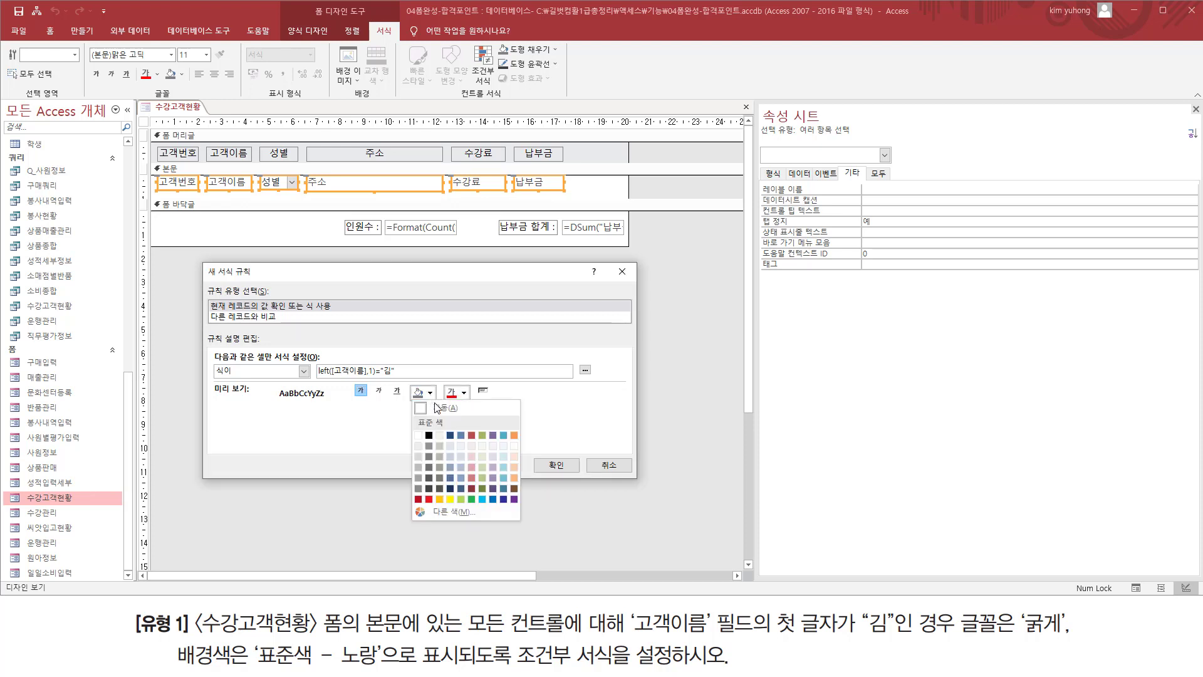
click(450, 499)
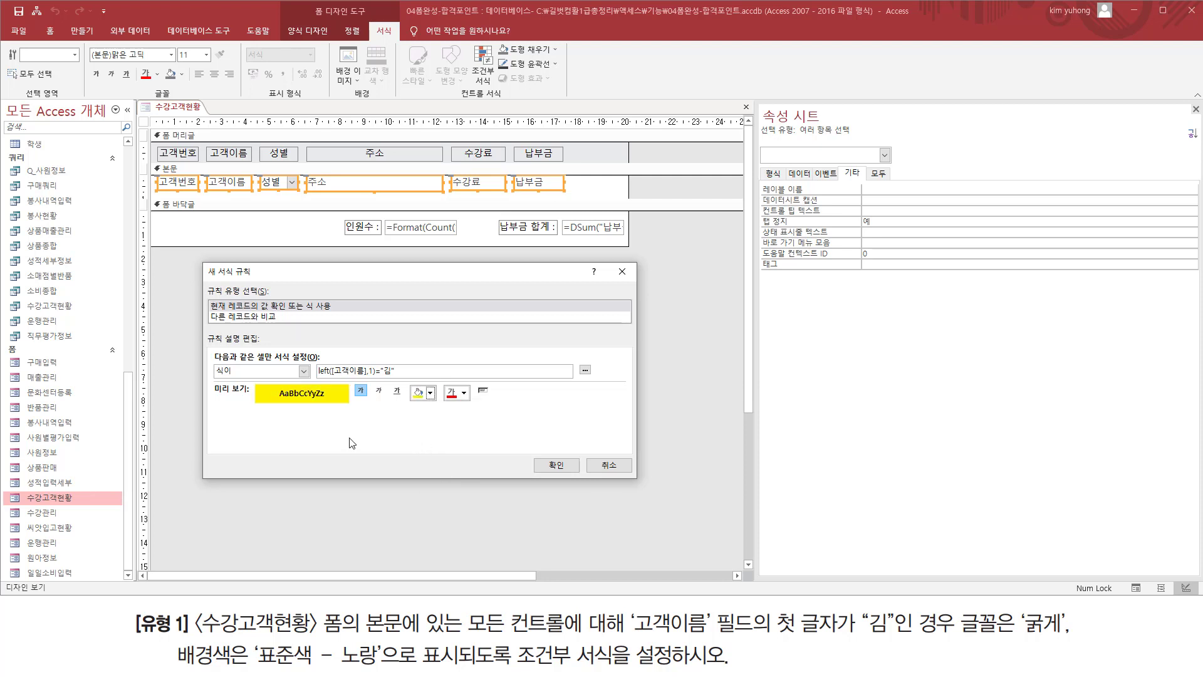
click(554, 465)
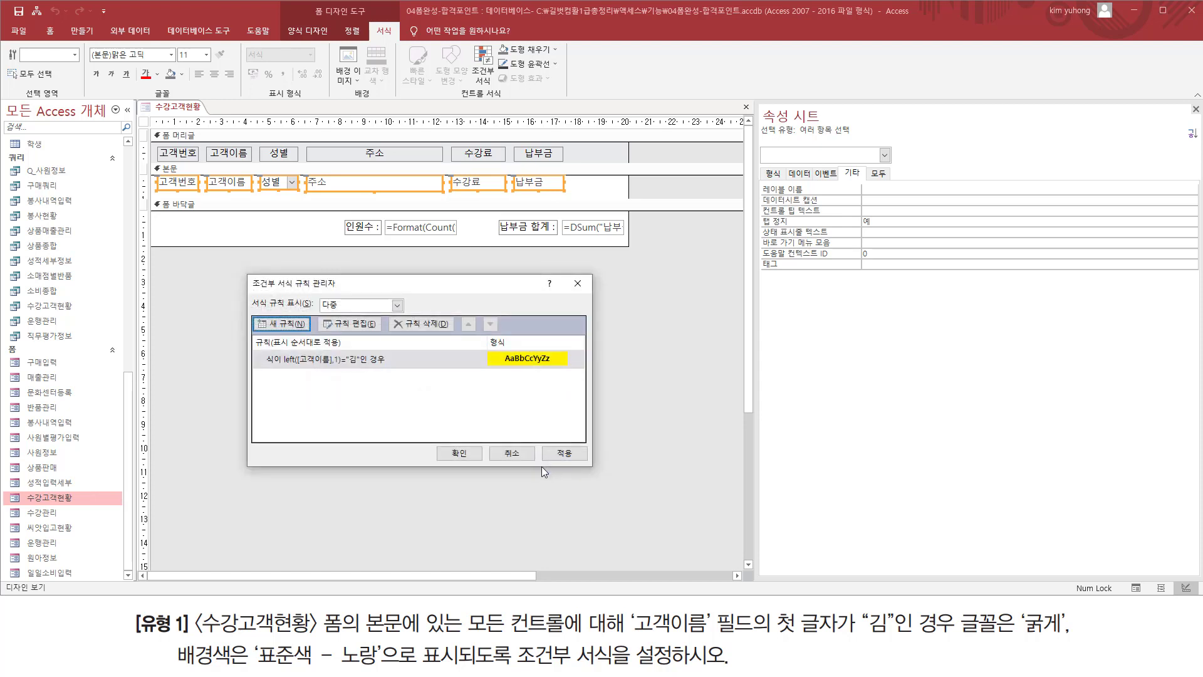
click(457, 453)
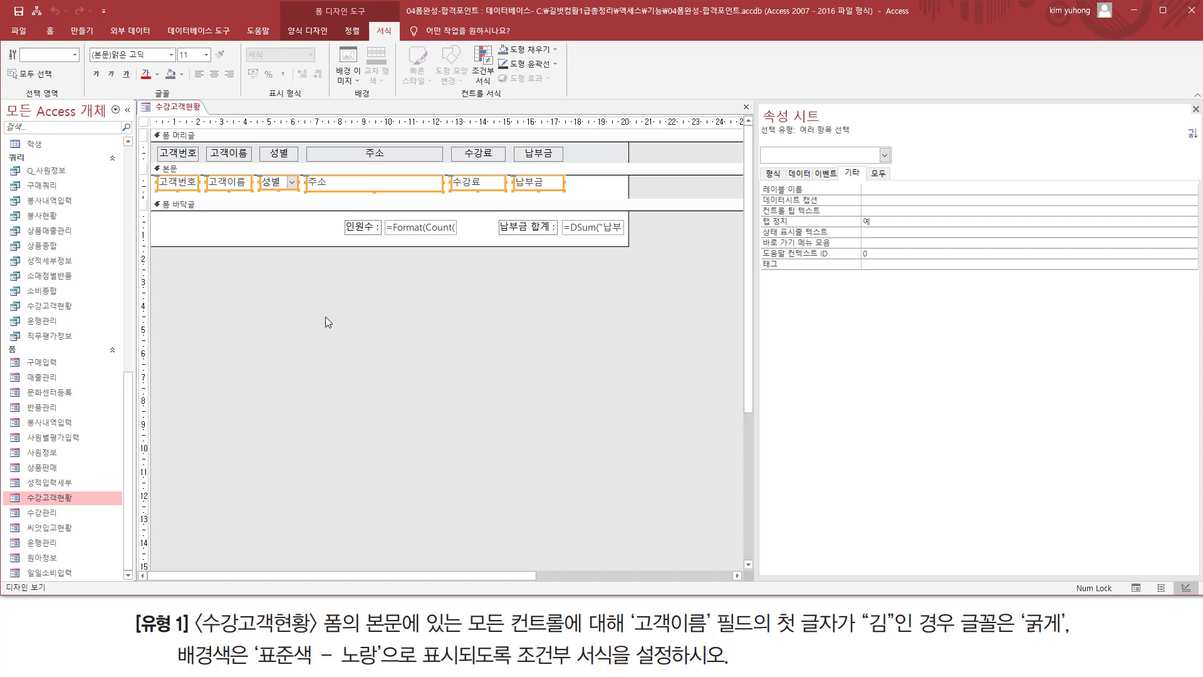
Show the form in Form View and check the conditional formatting across the customer records
click(272, 302)
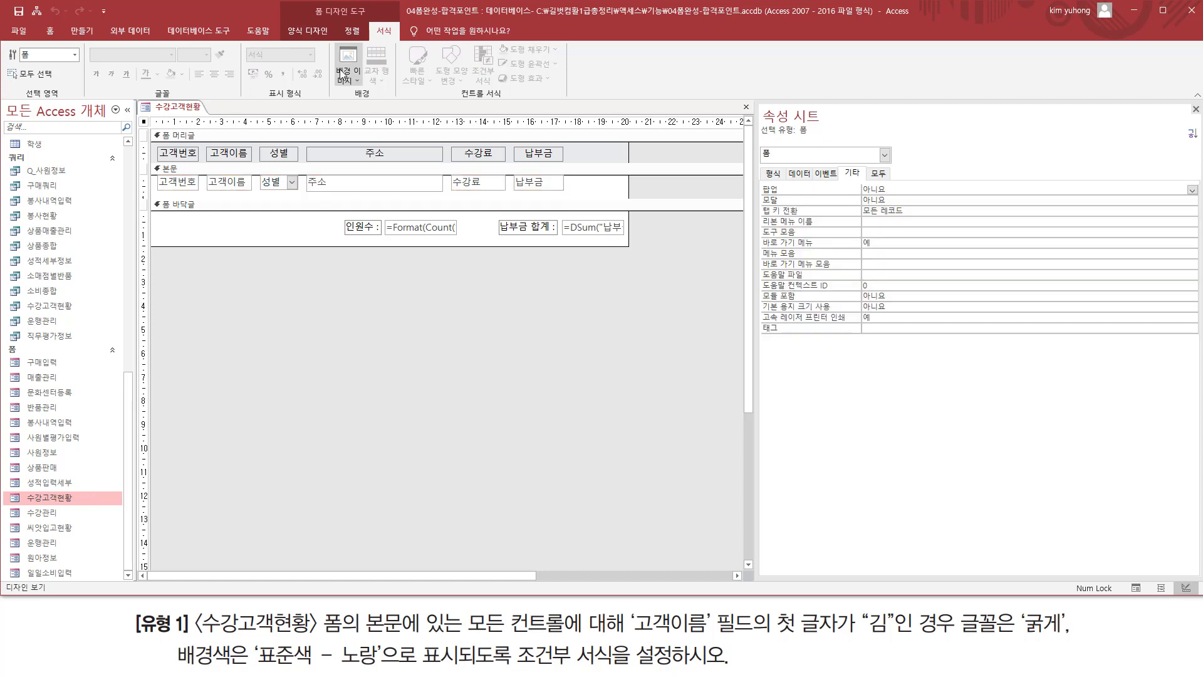
click(310, 31)
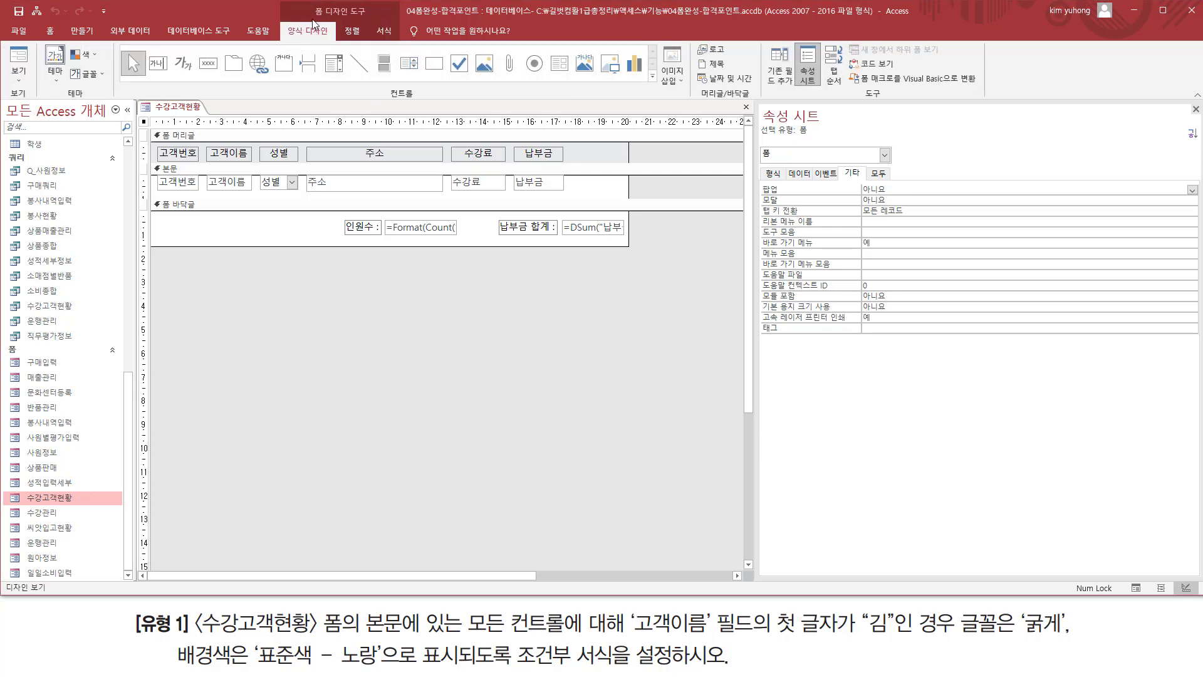
click(19, 75)
click(39, 104)
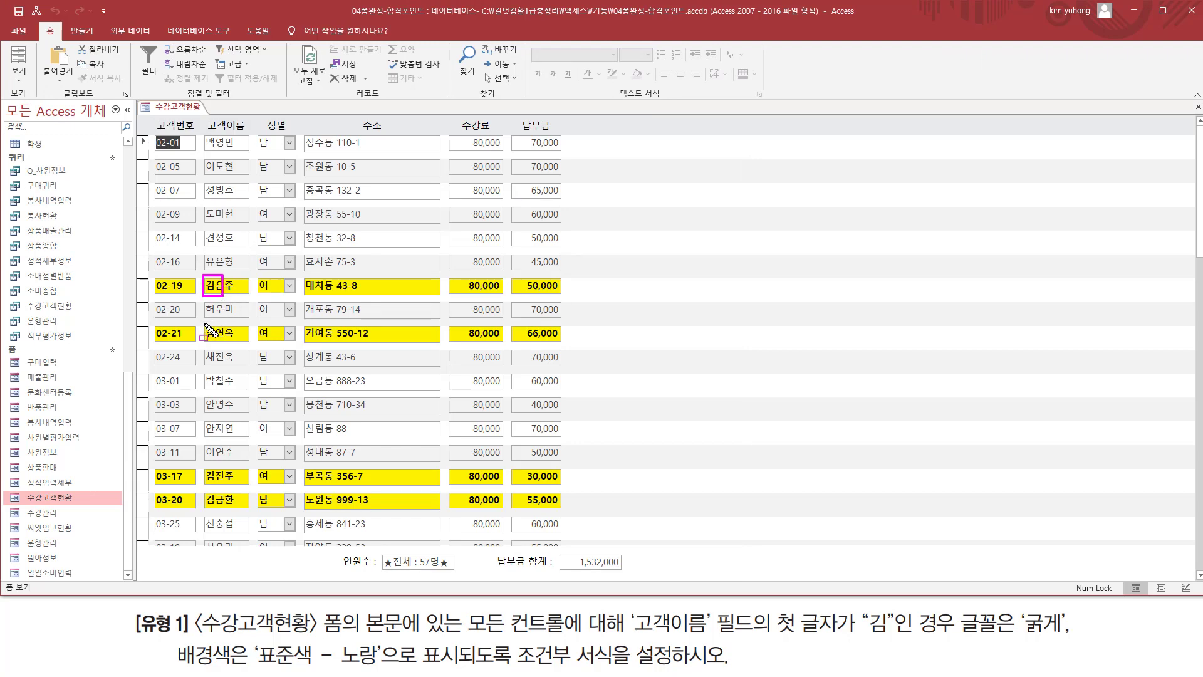
scroll(355, 295, down, 2)
scroll(355, 295, down, 2)
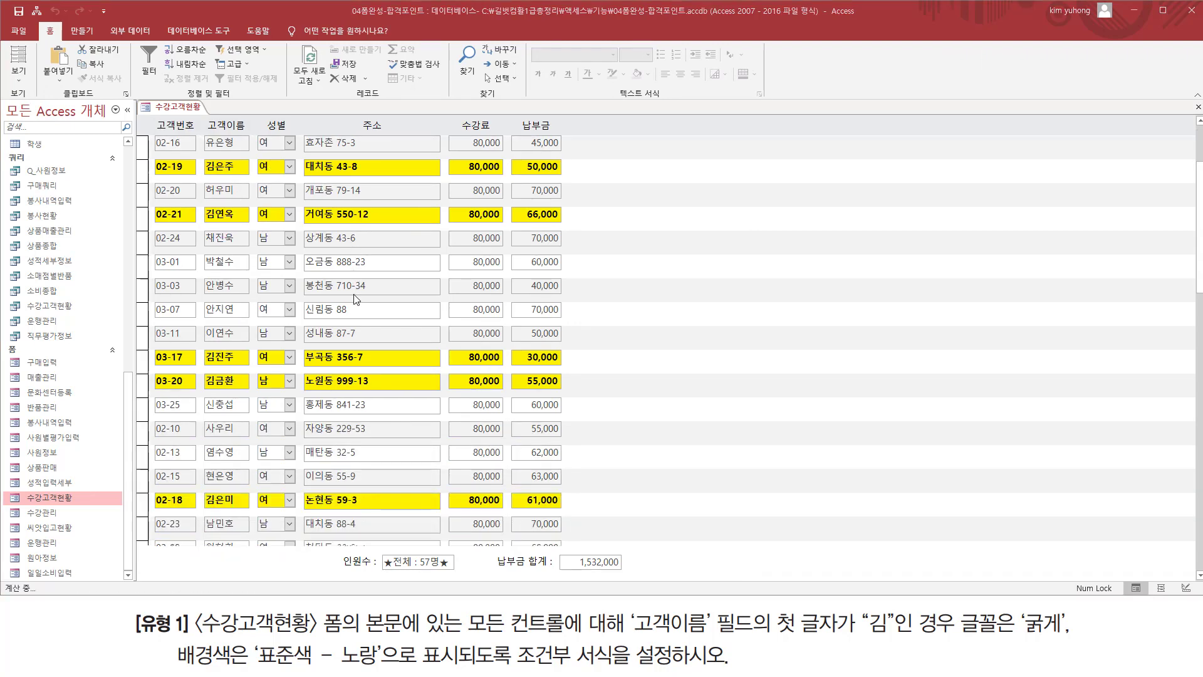
scroll(354, 295, up, 4)
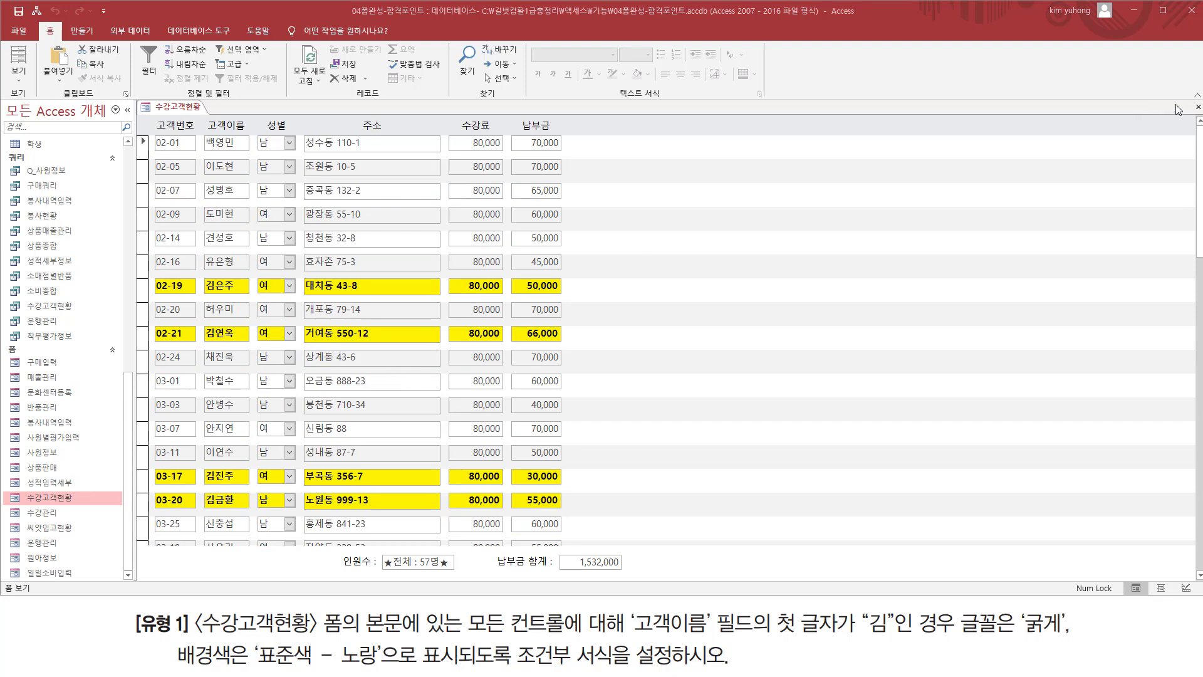
Close the 수강고객현황 form and save its design changes
click(1197, 107)
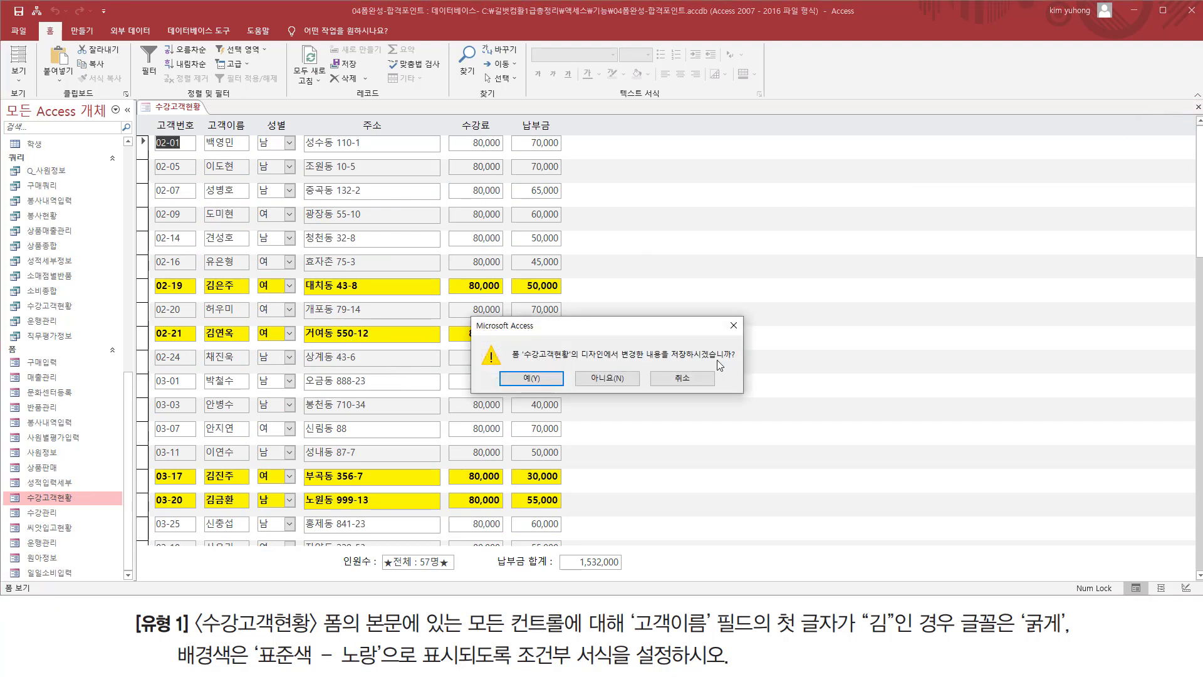
click(538, 378)
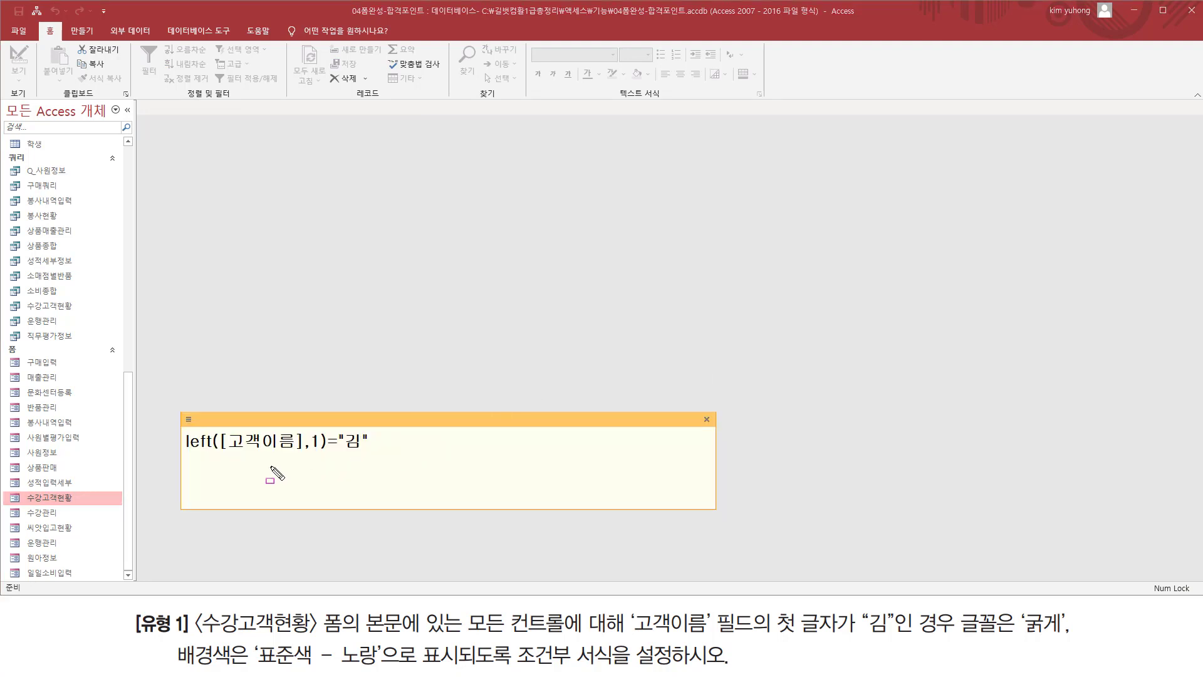
drag(183, 452, 319, 450)
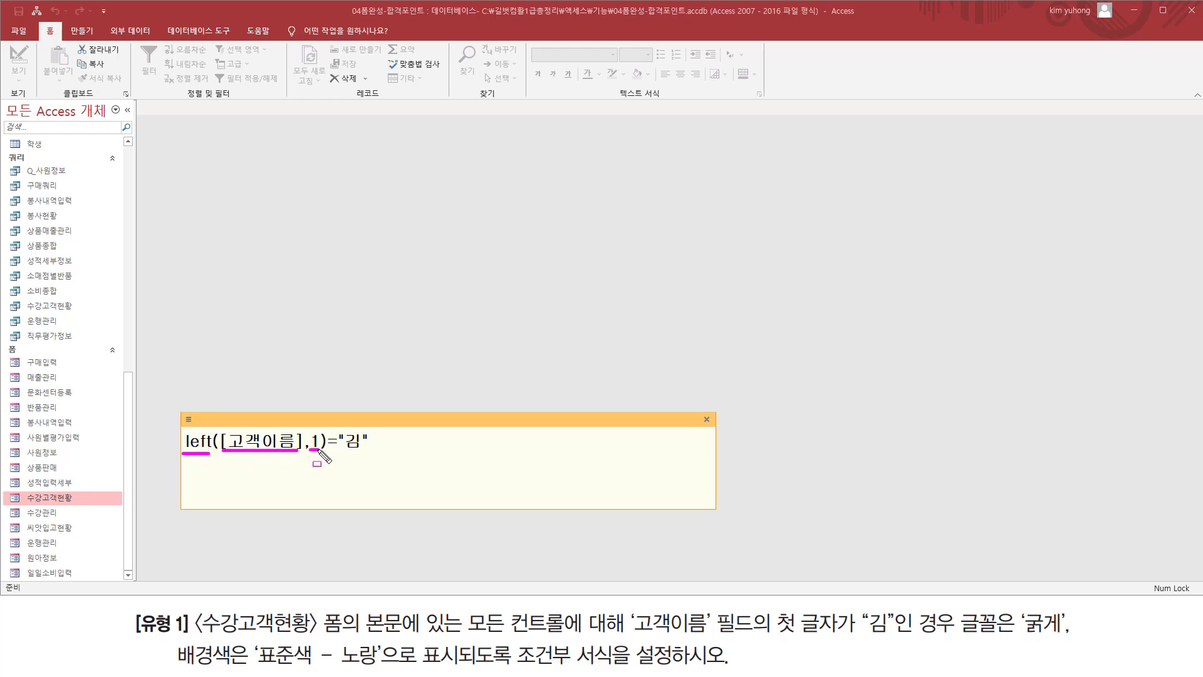
drag(325, 450, 370, 450)
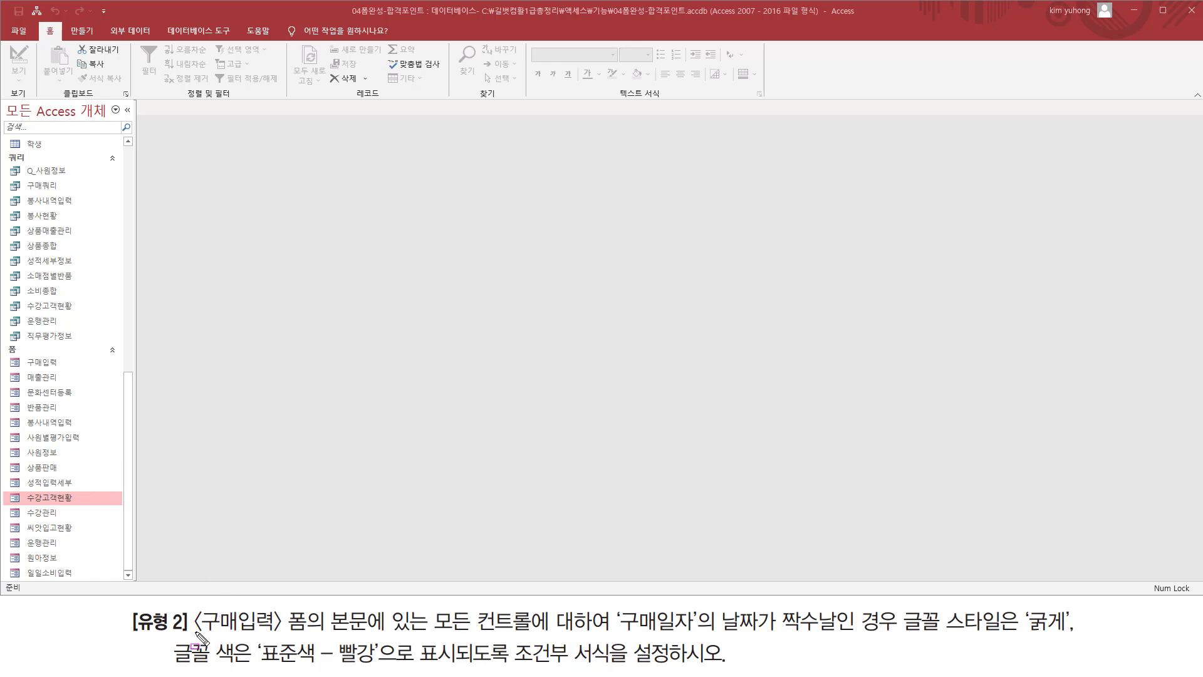
mouse_move(195, 632)
mouse_down()
mouse_move(313, 632)
mouse_move(325, 606)
mouse_move(309, 607)
mouse_up()
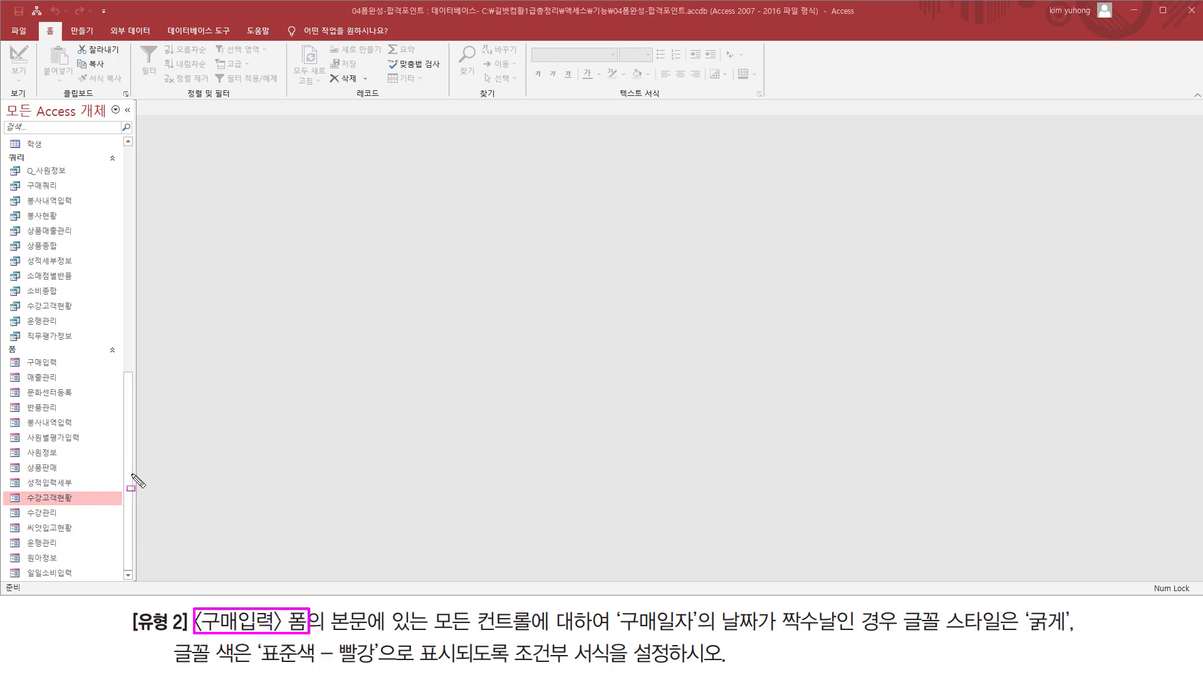
Open the 구매입력 form from the form list
click(58, 364)
double_click(58, 364)
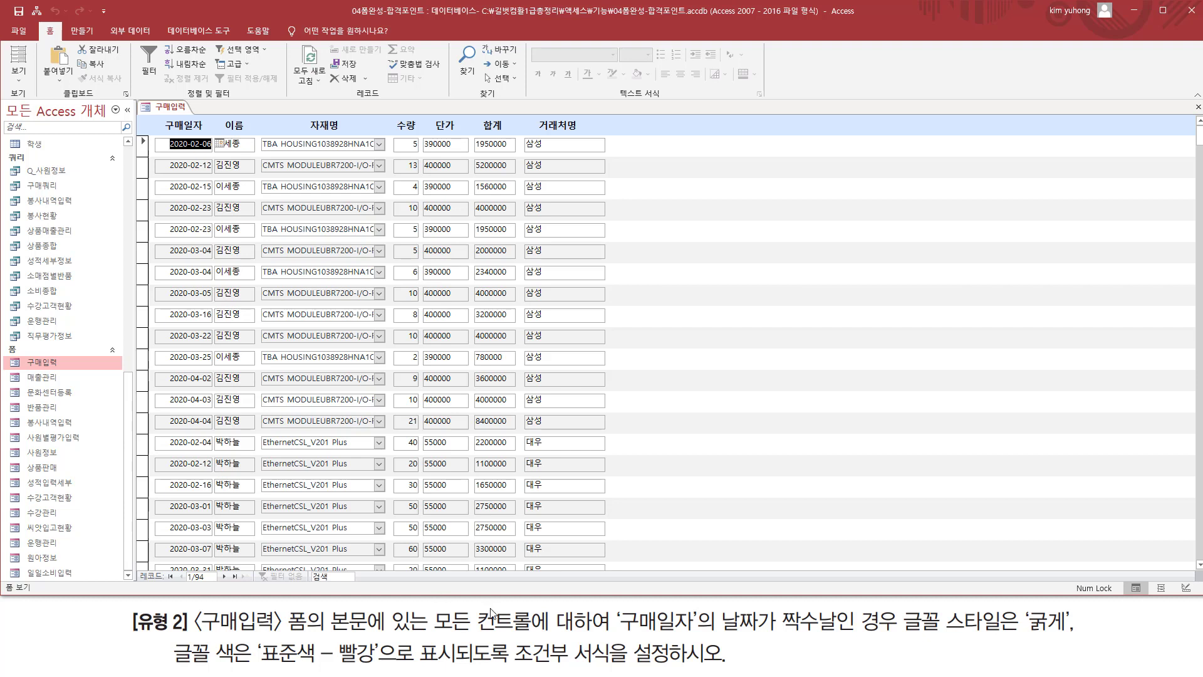
drag(289, 645, 406, 645)
mouse_move(432, 607)
mouse_down()
mouse_move(457, 632)
mouse_move(533, 634)
mouse_up()
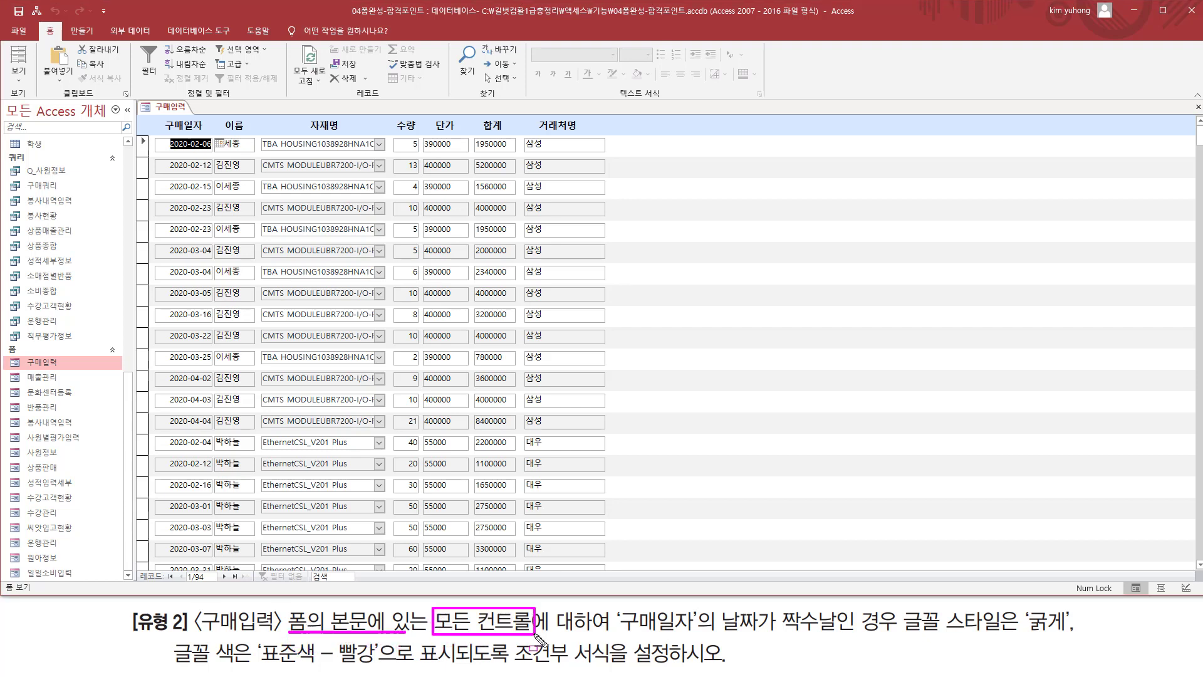
drag(617, 638, 699, 638)
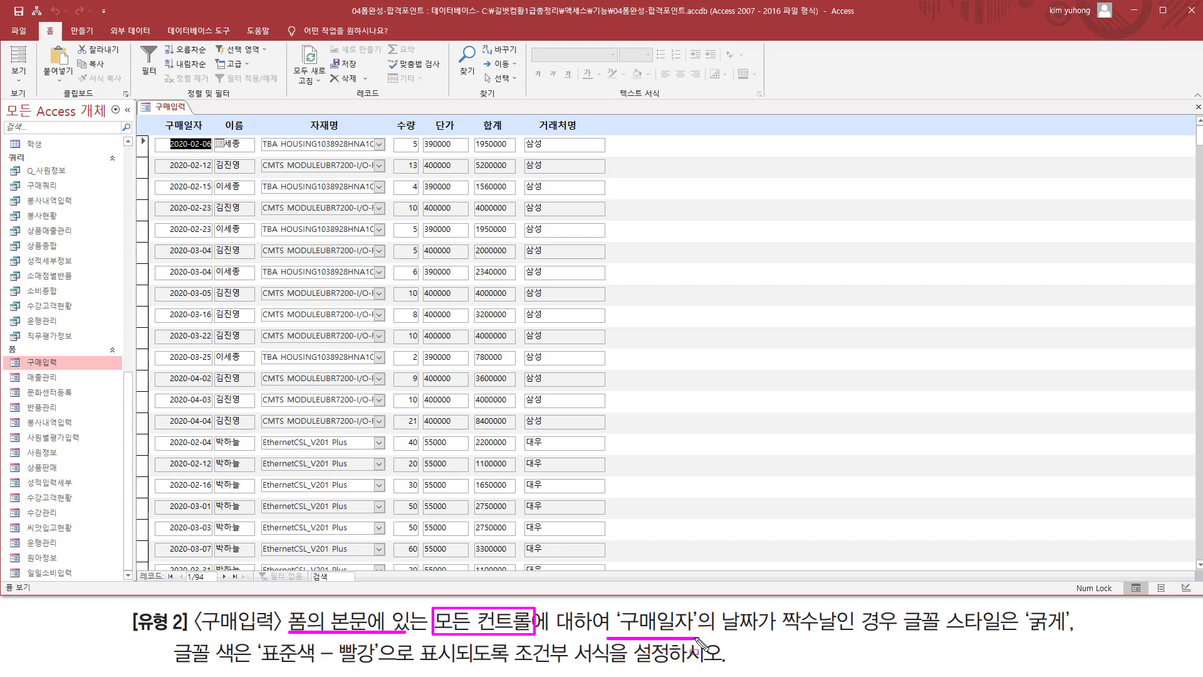
drag(159, 138, 219, 572)
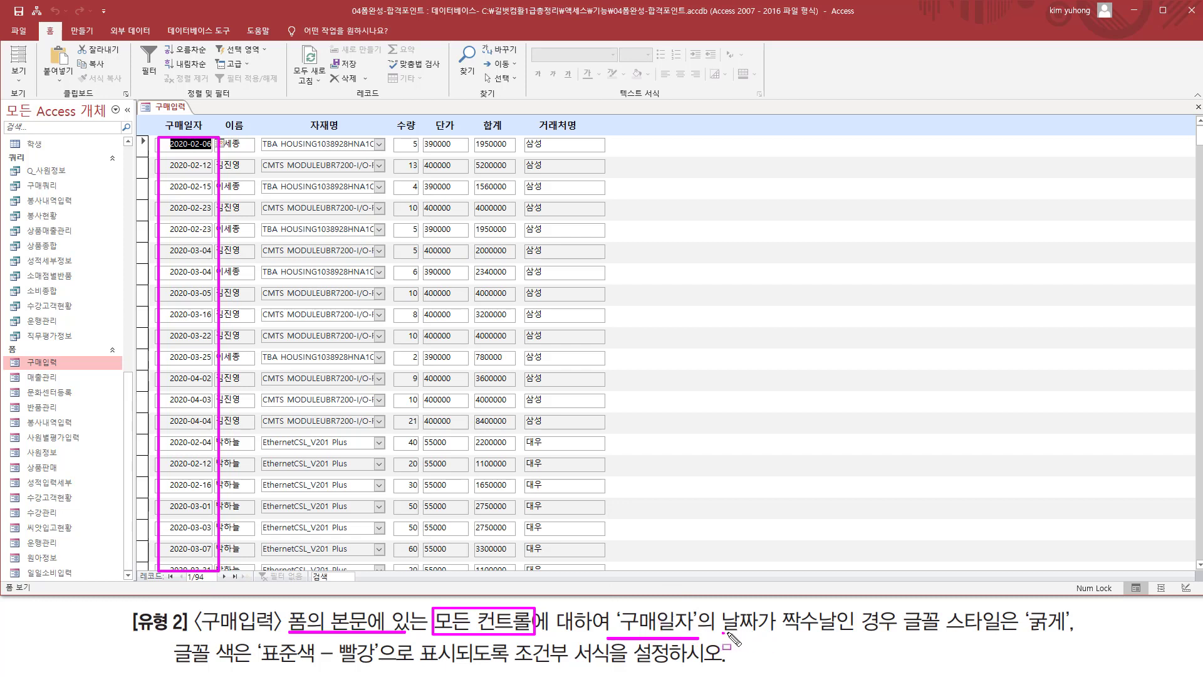
mouse_move(722, 636)
mouse_down()
mouse_move(893, 621)
mouse_move(1069, 635)
mouse_up()
drag(167, 663, 370, 664)
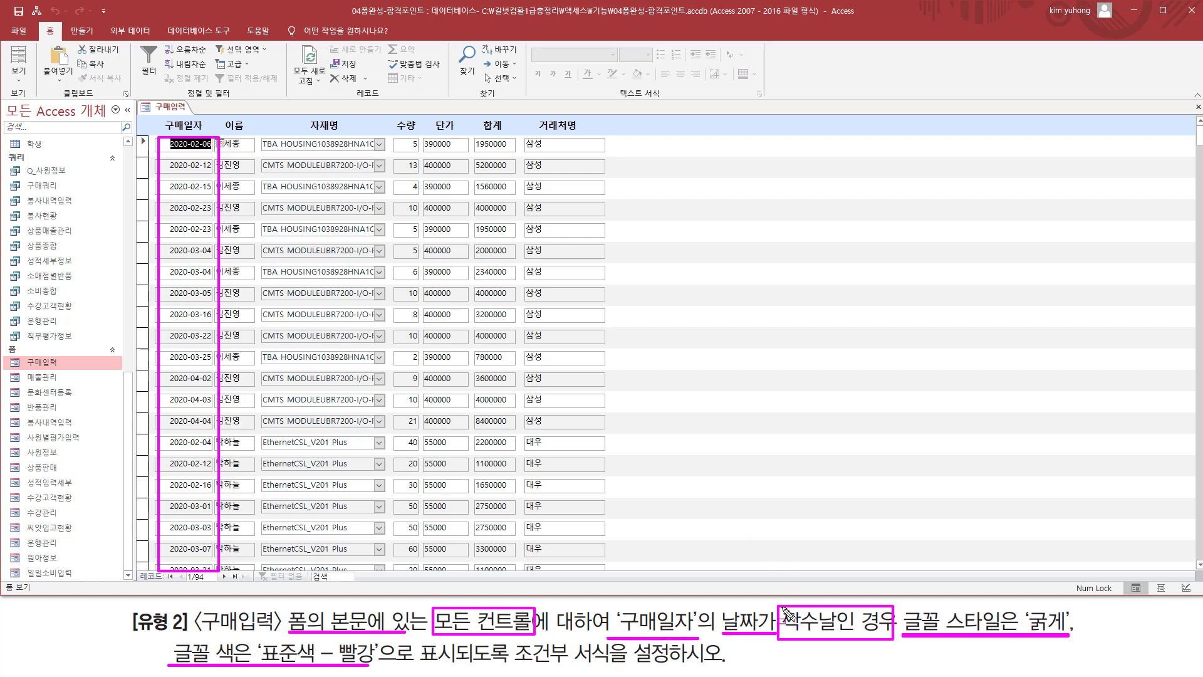
drag(782, 600, 825, 660)
key(Escape)
Switch the 구매입력 form to Design View and select all controls in its 본문 section
right_click(168, 111)
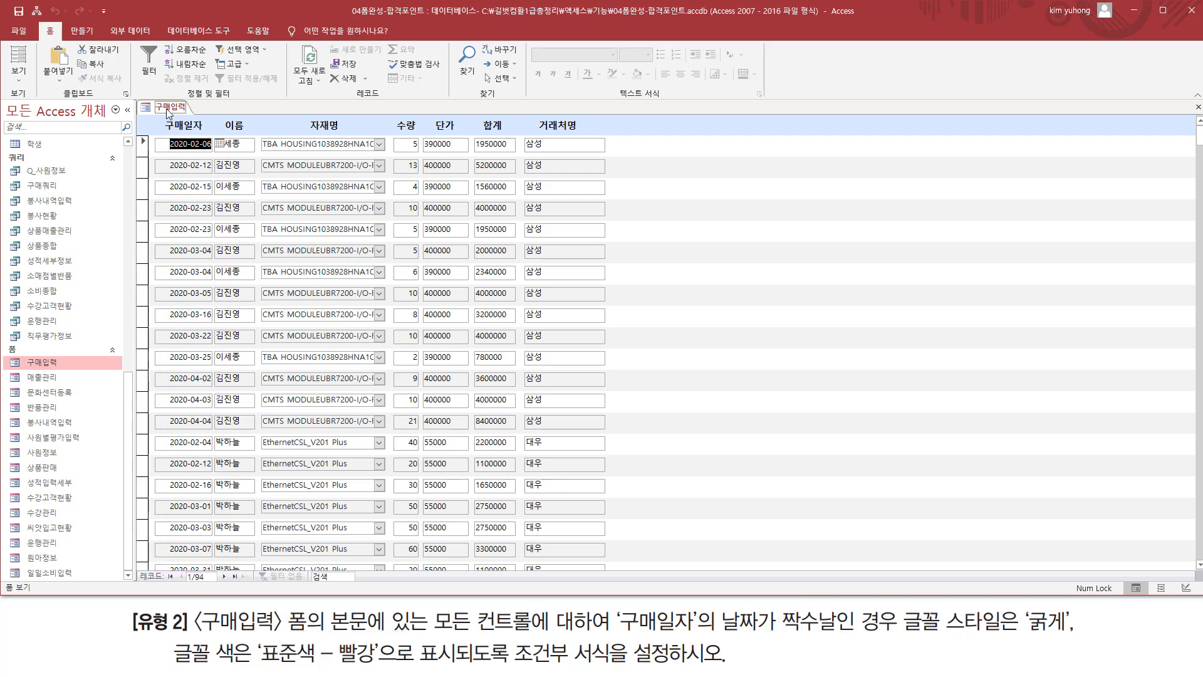
right_click(167, 109)
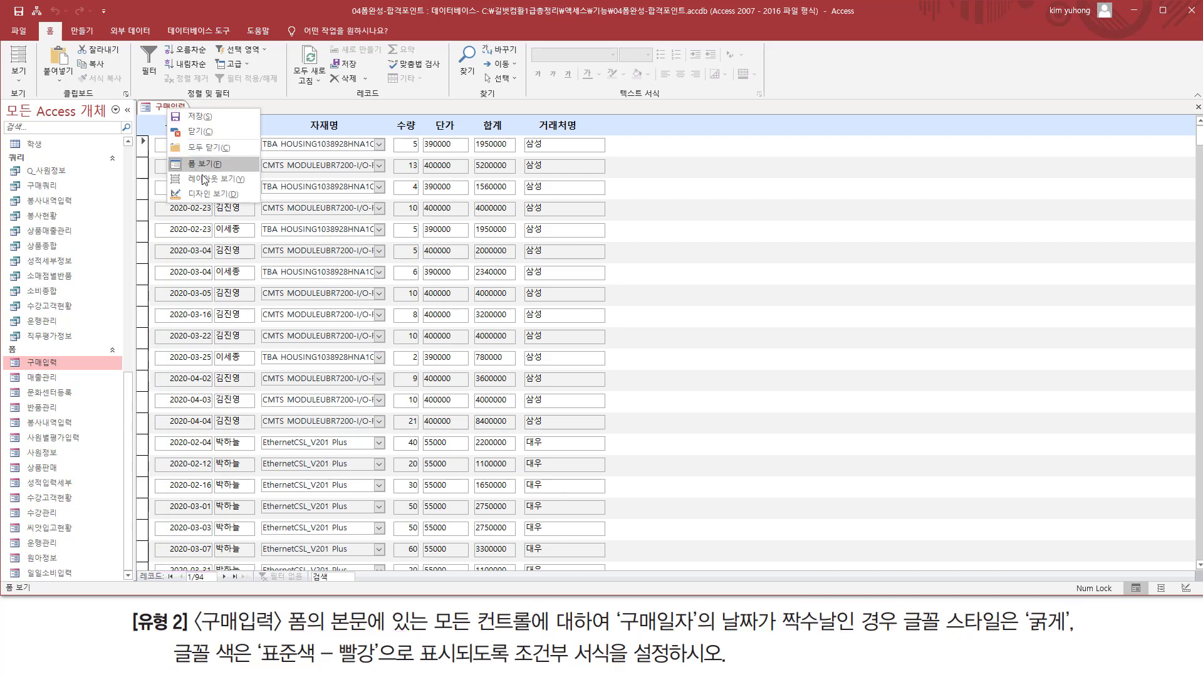
click(208, 194)
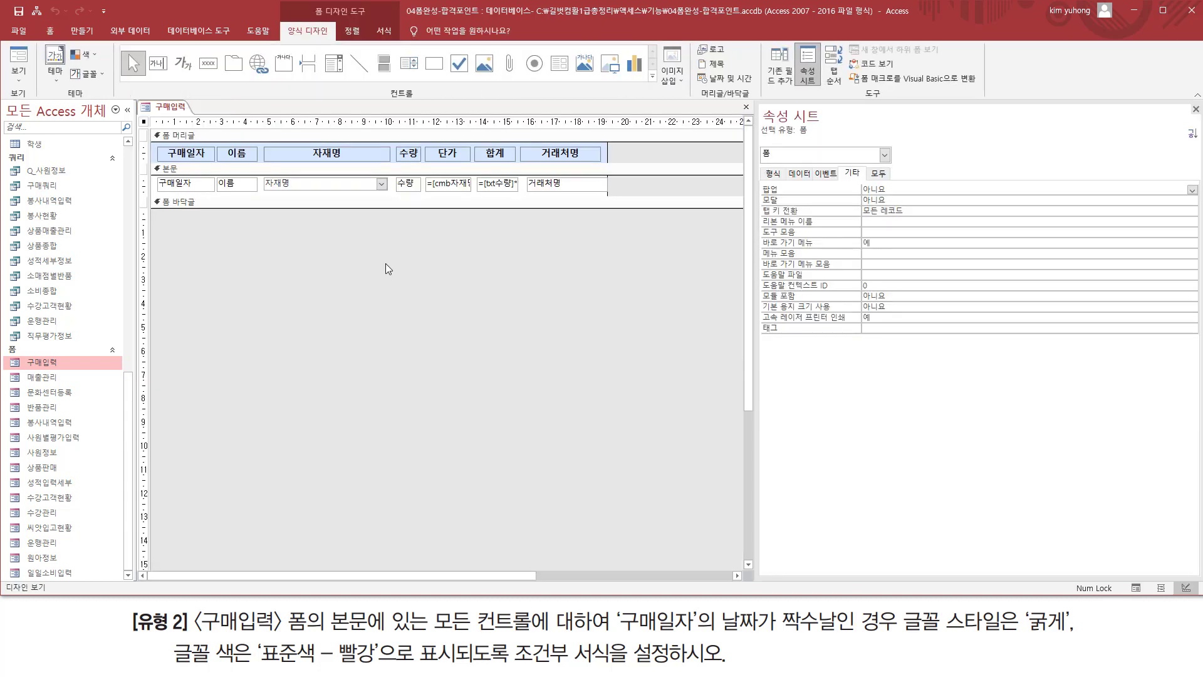
click(143, 180)
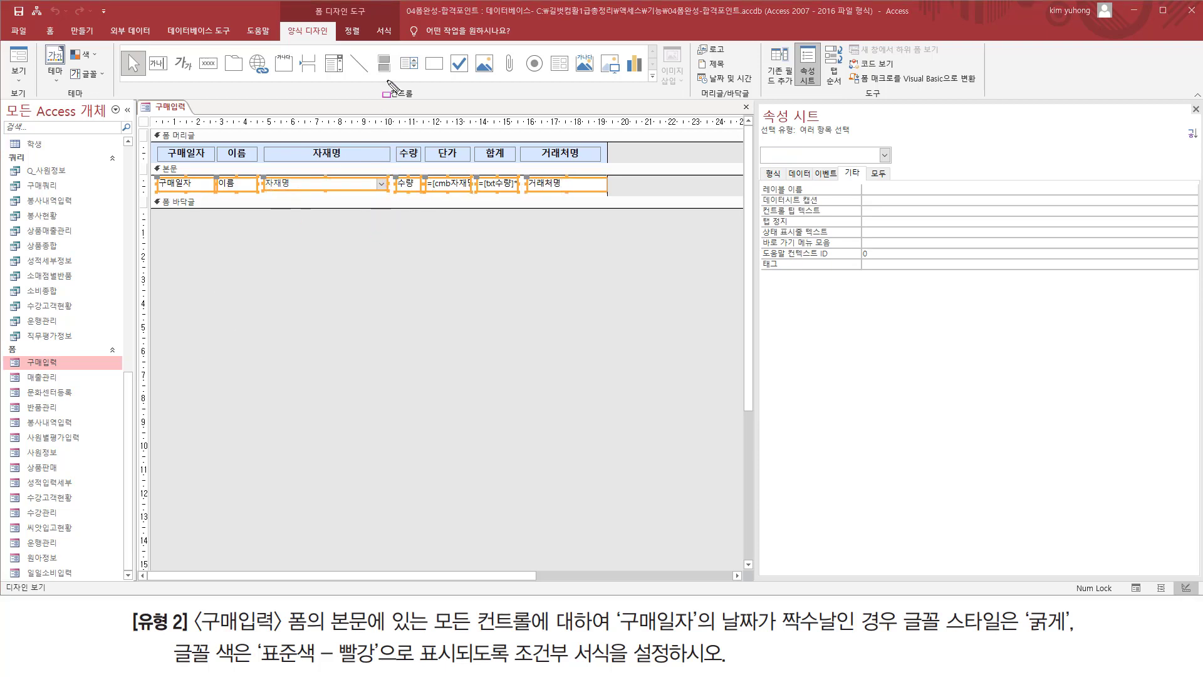
Add a conditional formatting rule for the selected controls with condition type 식이 and the expression day([구매일자]) mod 2 = 0
click(384, 32)
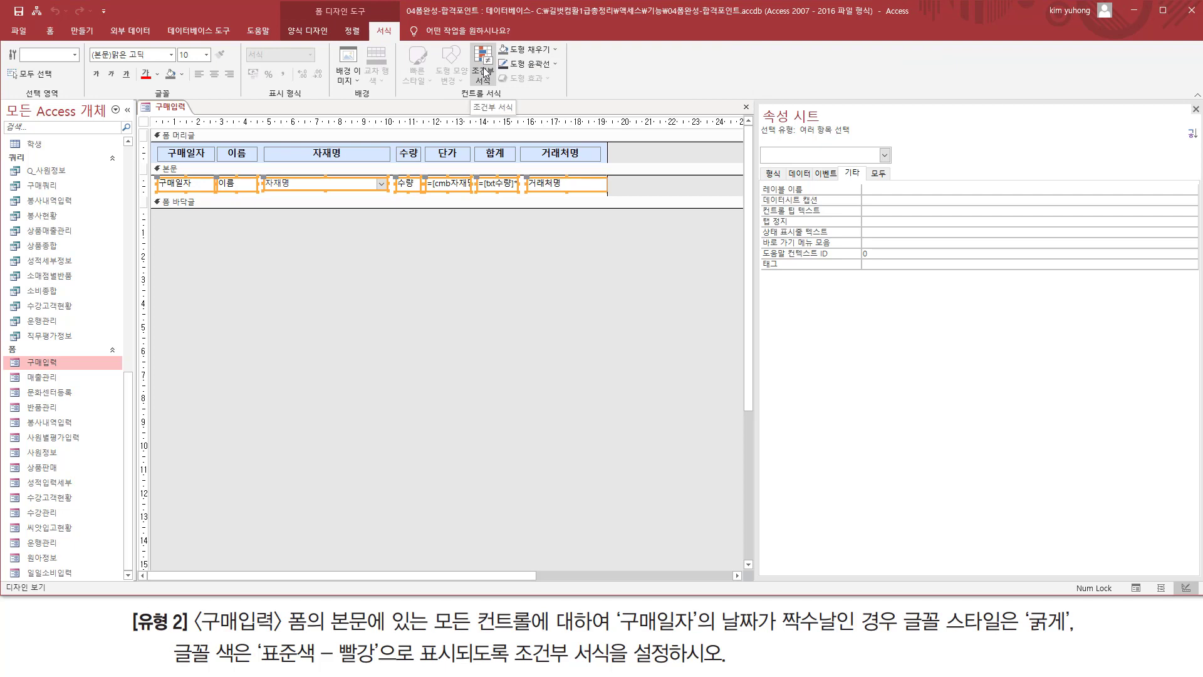
click(483, 70)
drag(532, 212, 384, 292)
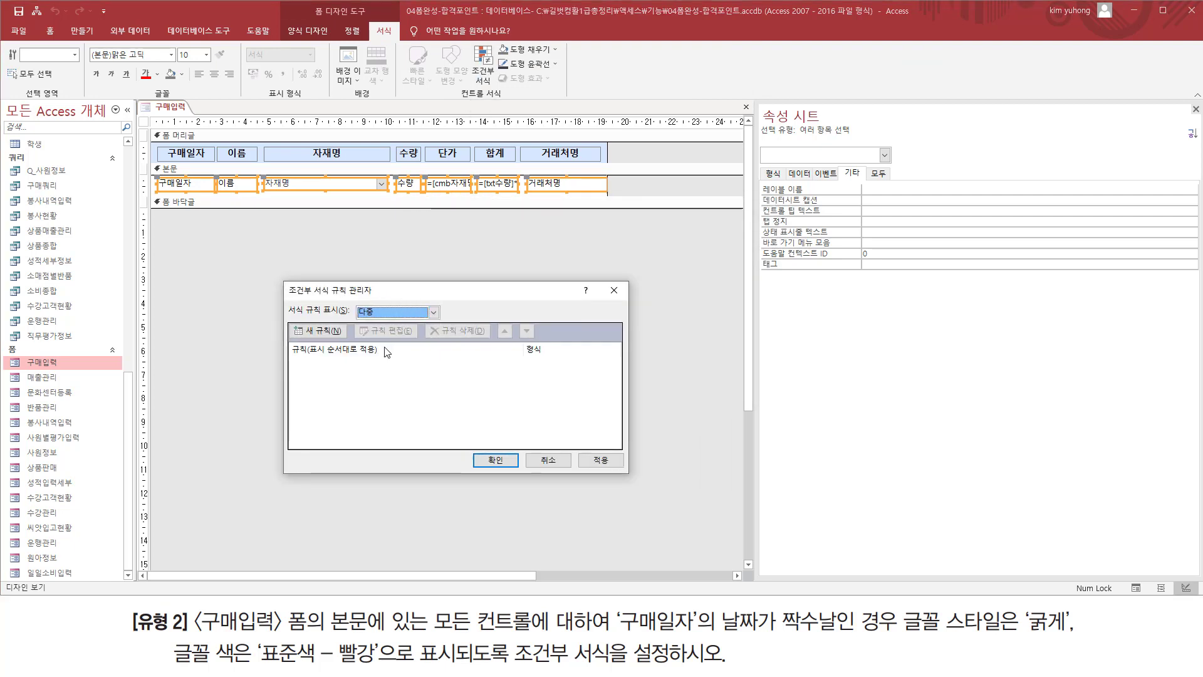
click(317, 336)
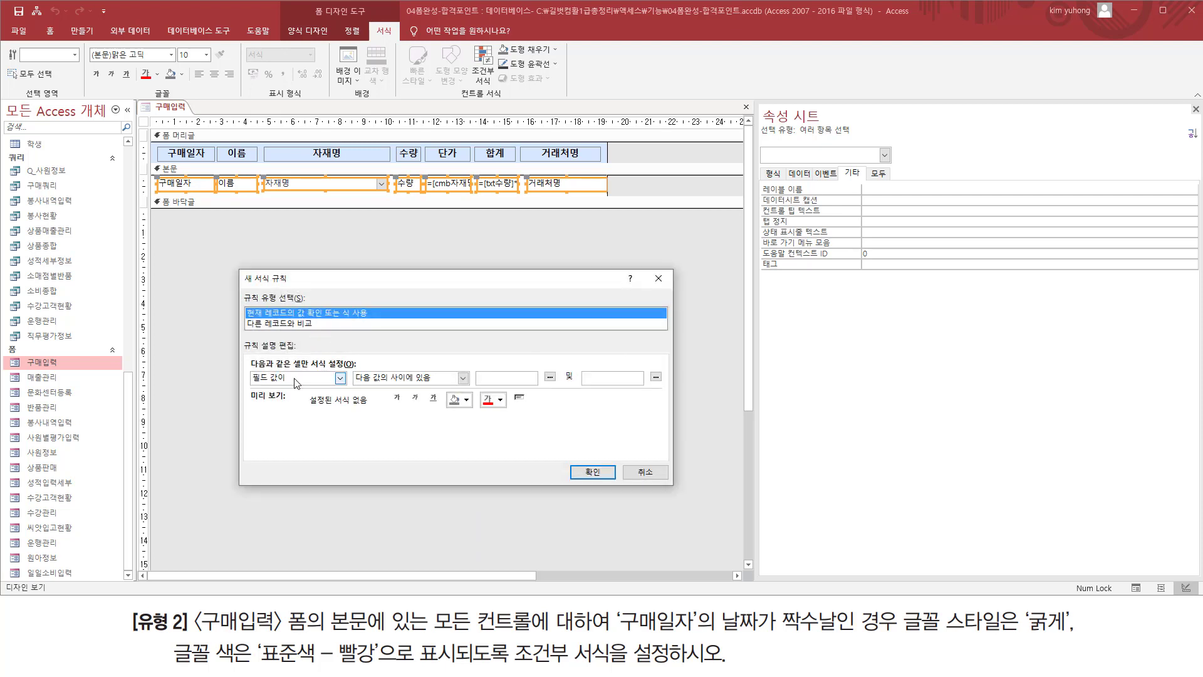
click(296, 379)
click(291, 403)
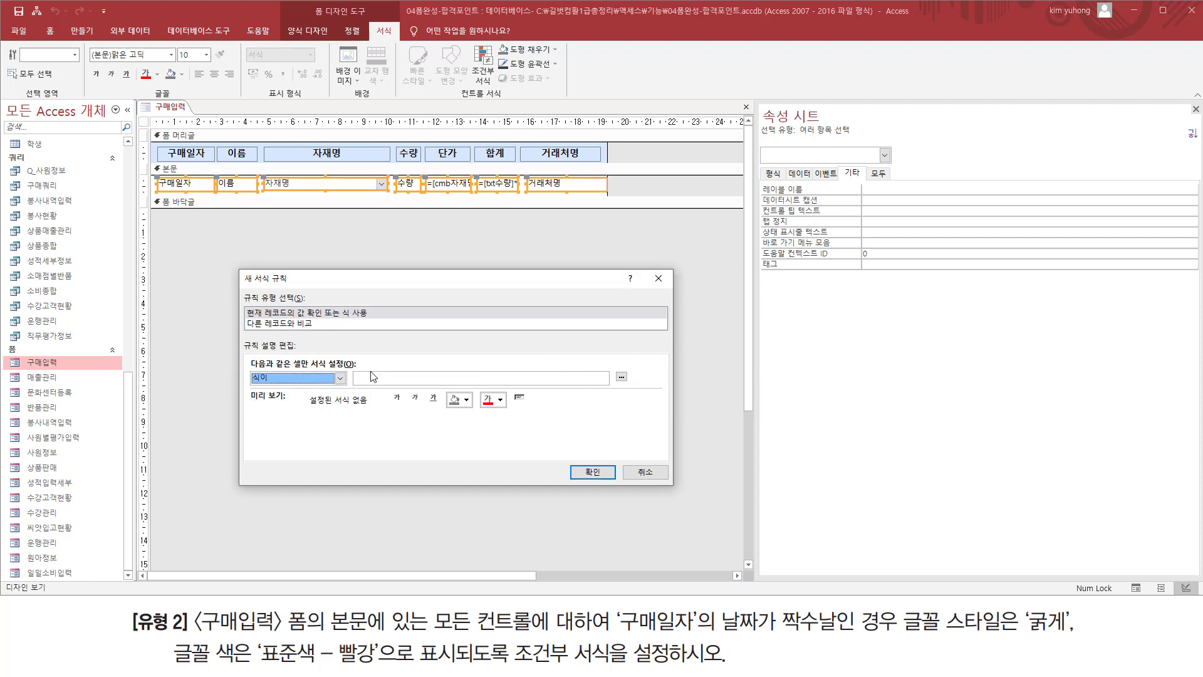
click(397, 377)
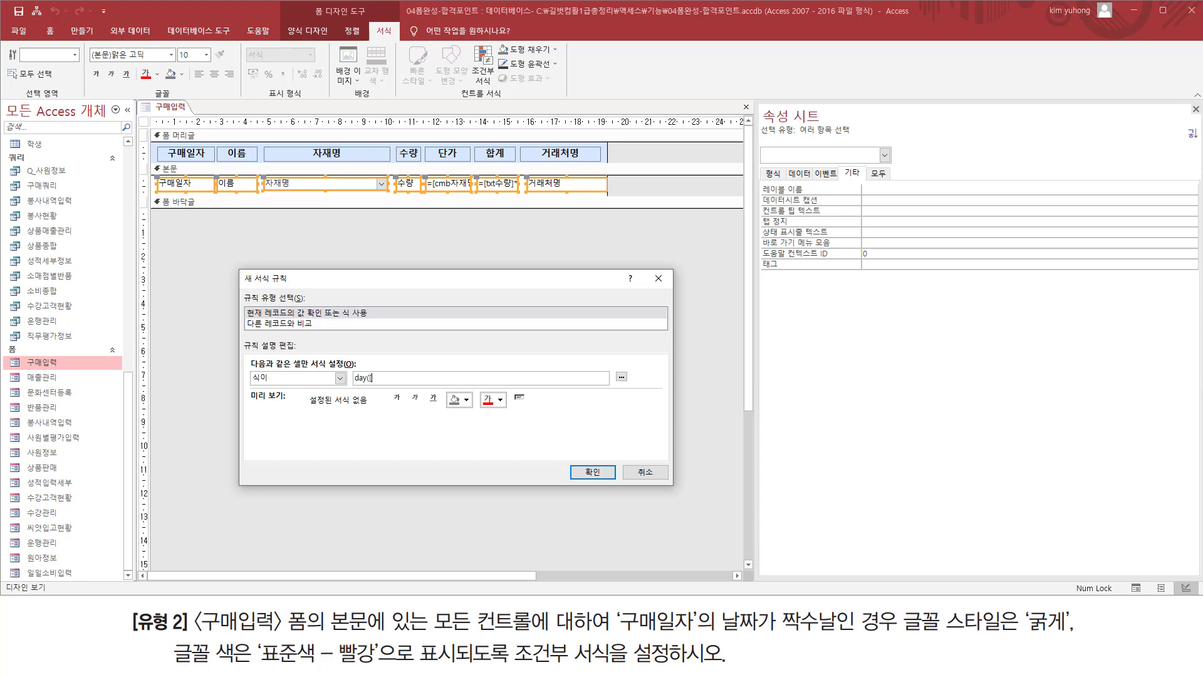
text(ㄱ)
text(매일자]) mod 2 = 0)
Give the even-day rule bold text in standard red and apply it to the selected controls
click(397, 398)
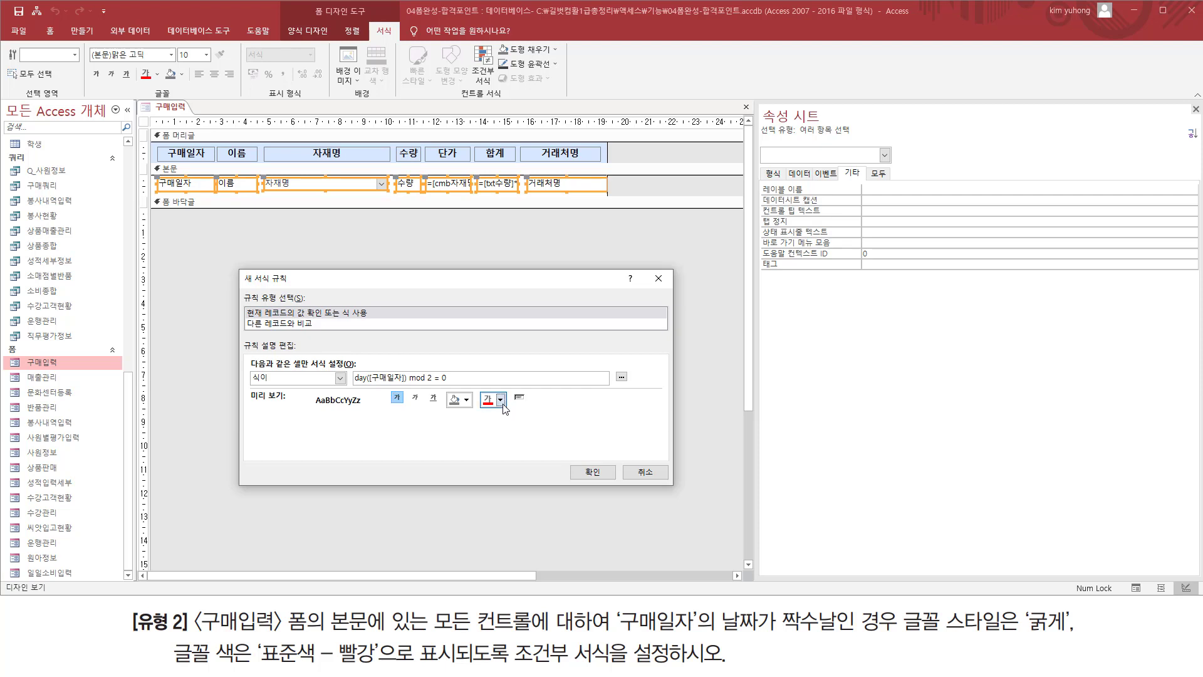
click(500, 400)
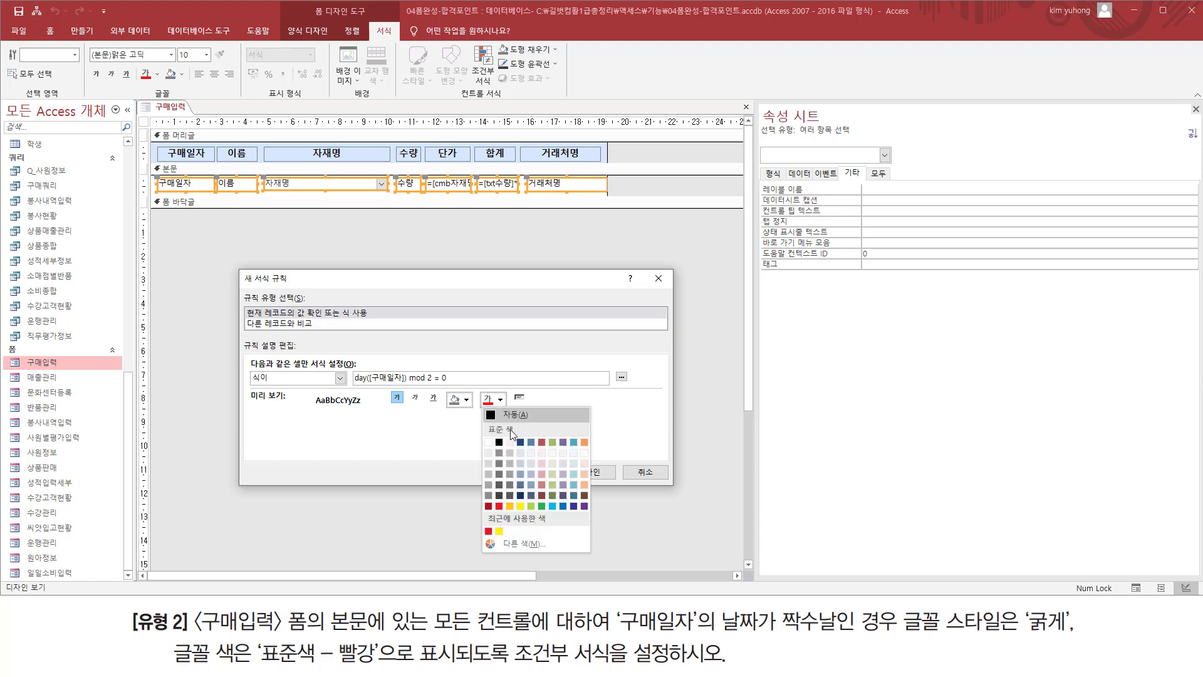
click(499, 506)
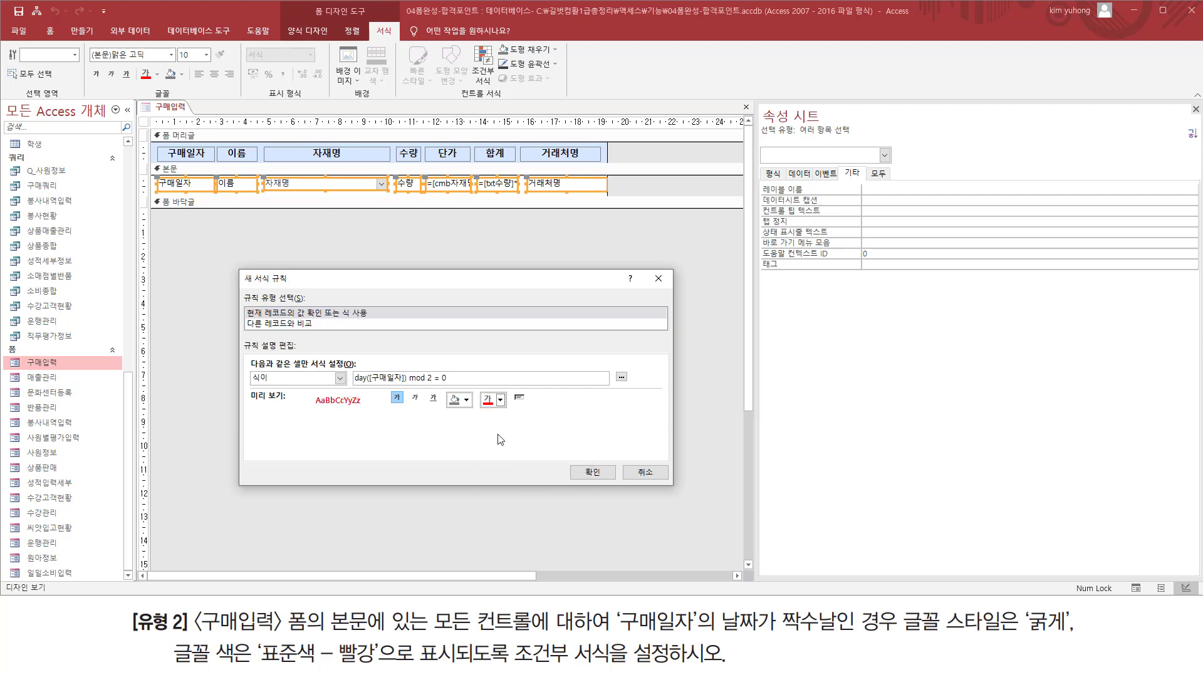
click(592, 473)
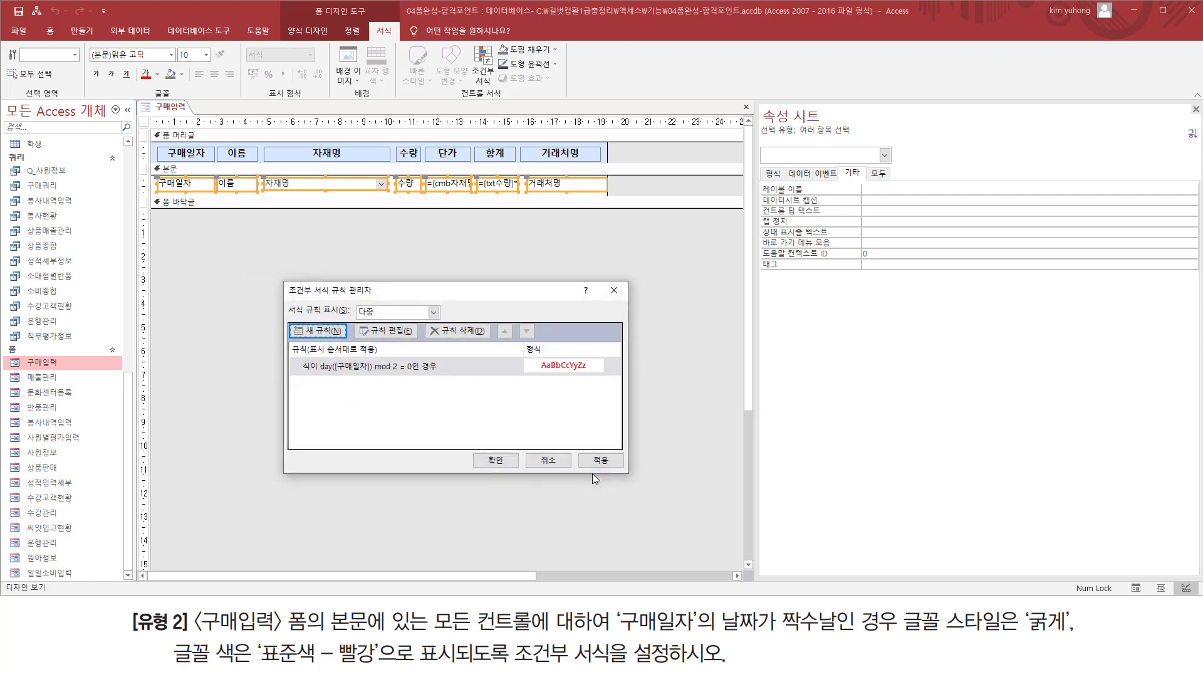
click(496, 461)
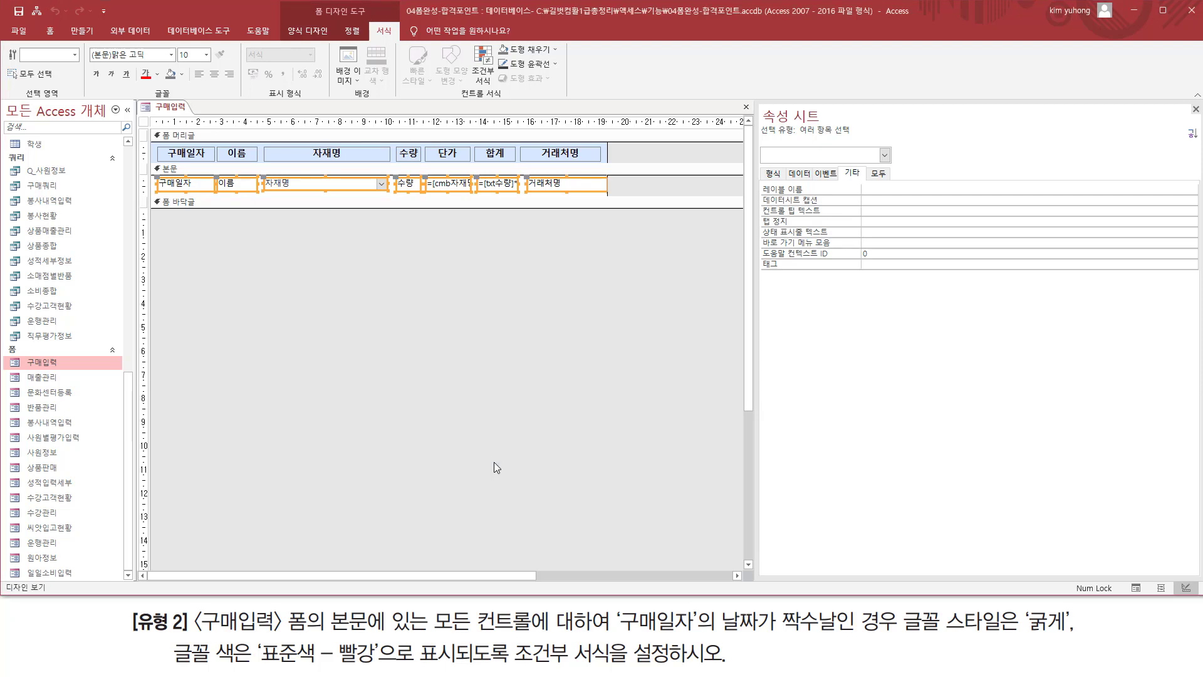
Show the 구매입력 form in Form View to check the conditional formatting on the purchase records
click(385, 329)
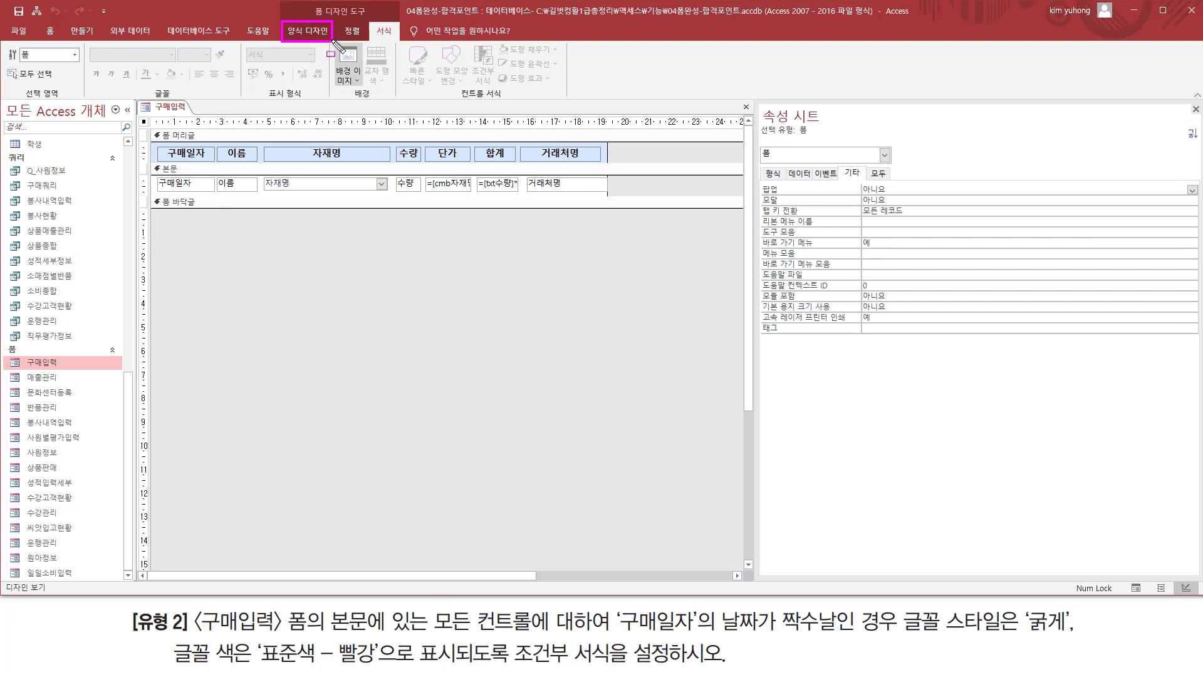
click(308, 30)
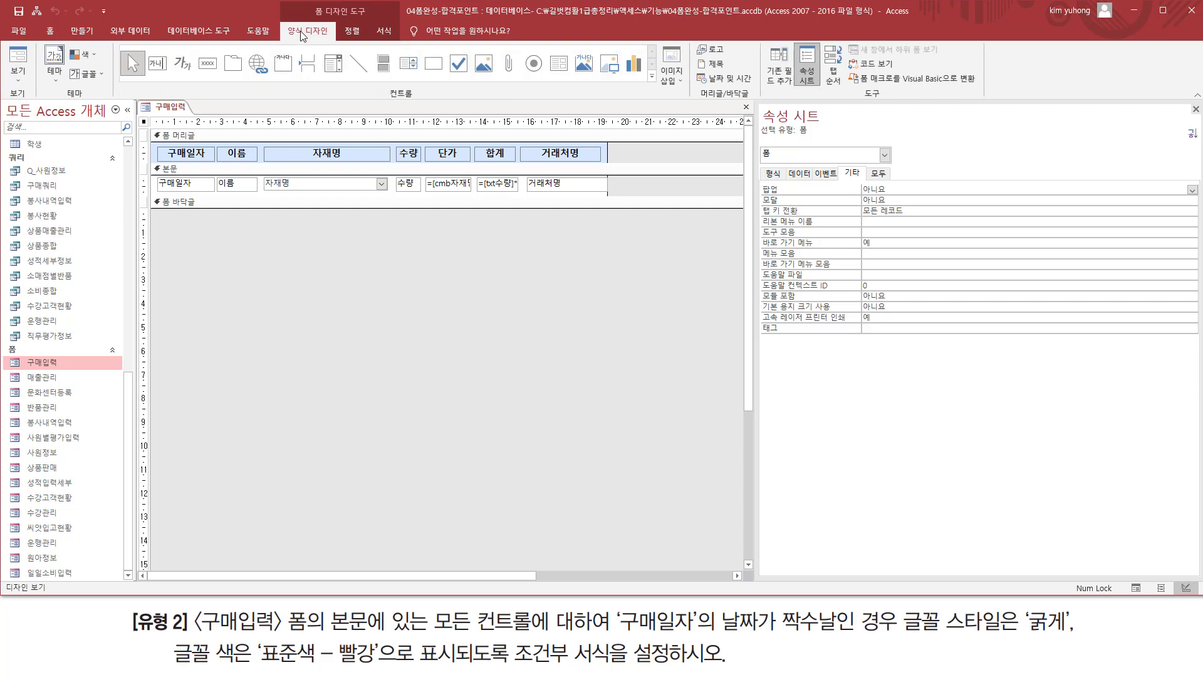
click(18, 75)
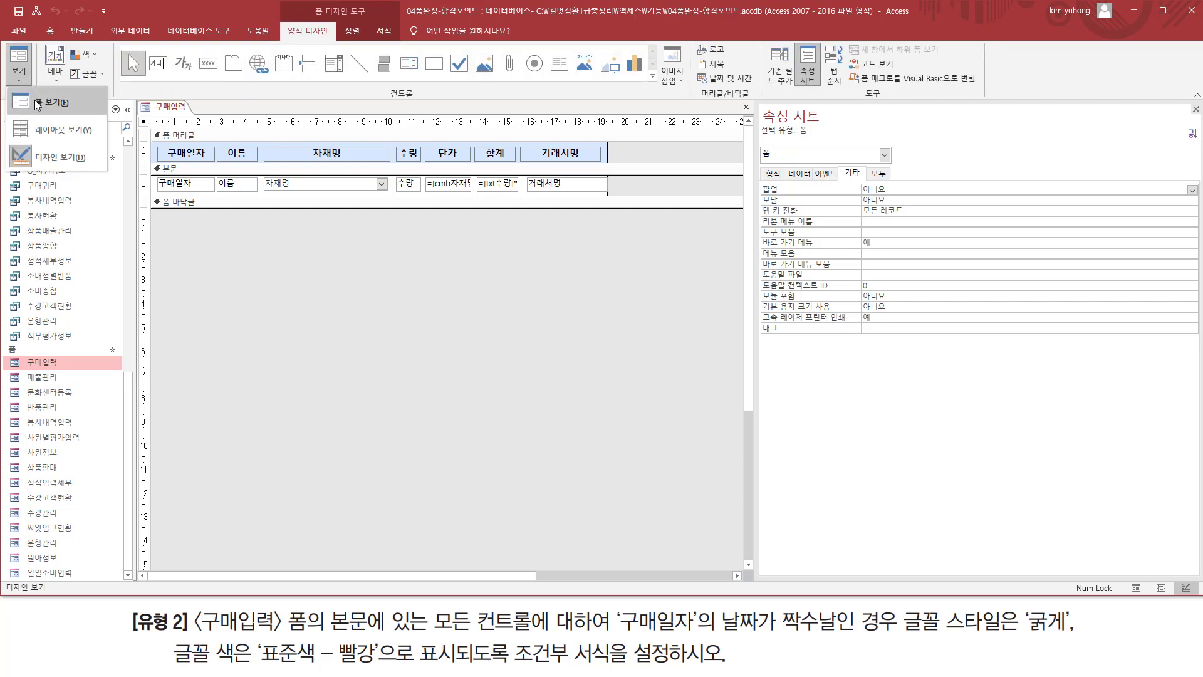
click(37, 102)
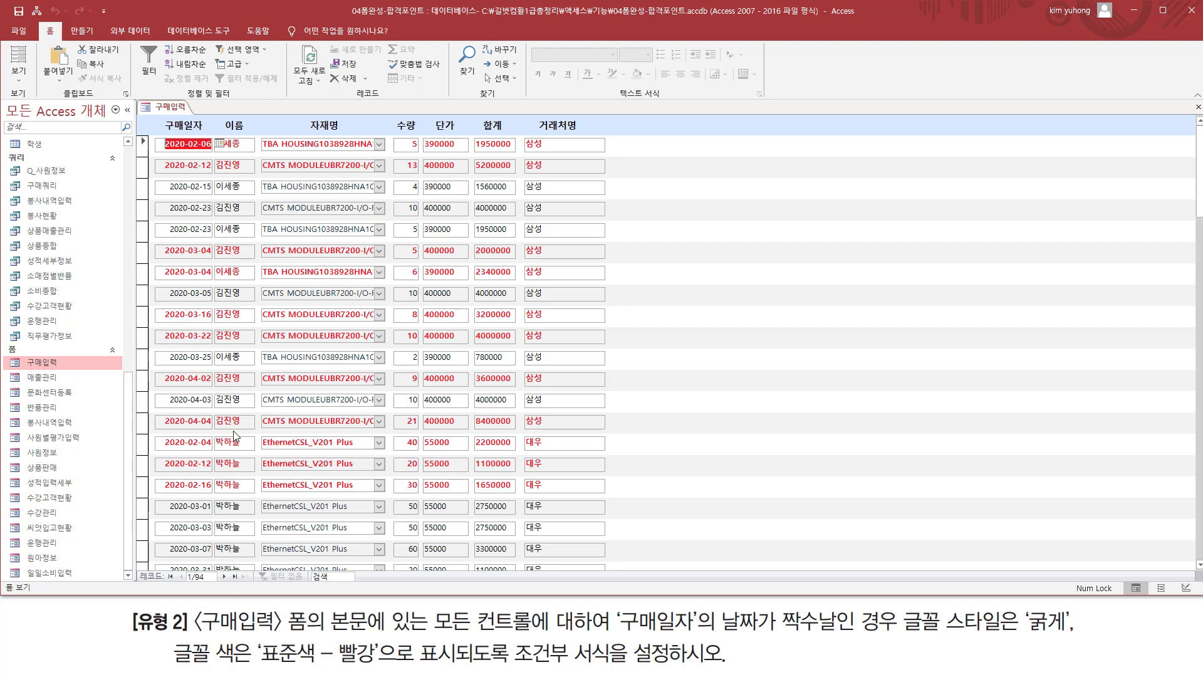
Close the 구매입력 form and save its design changes
click(1197, 107)
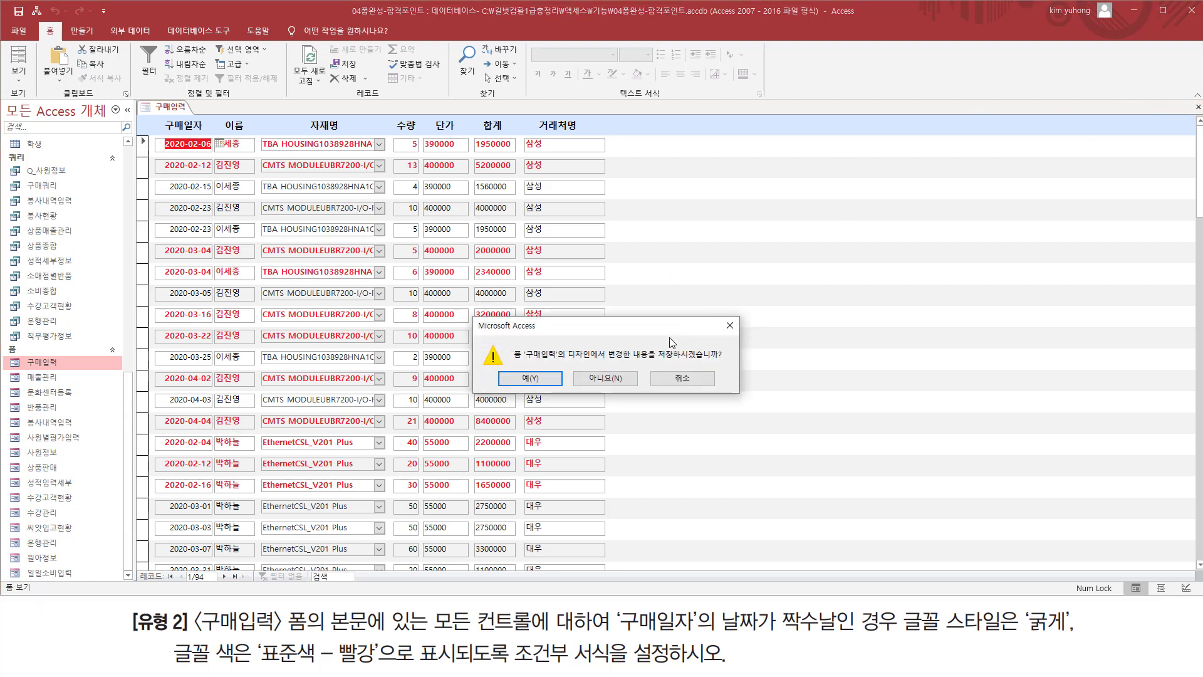
click(545, 377)
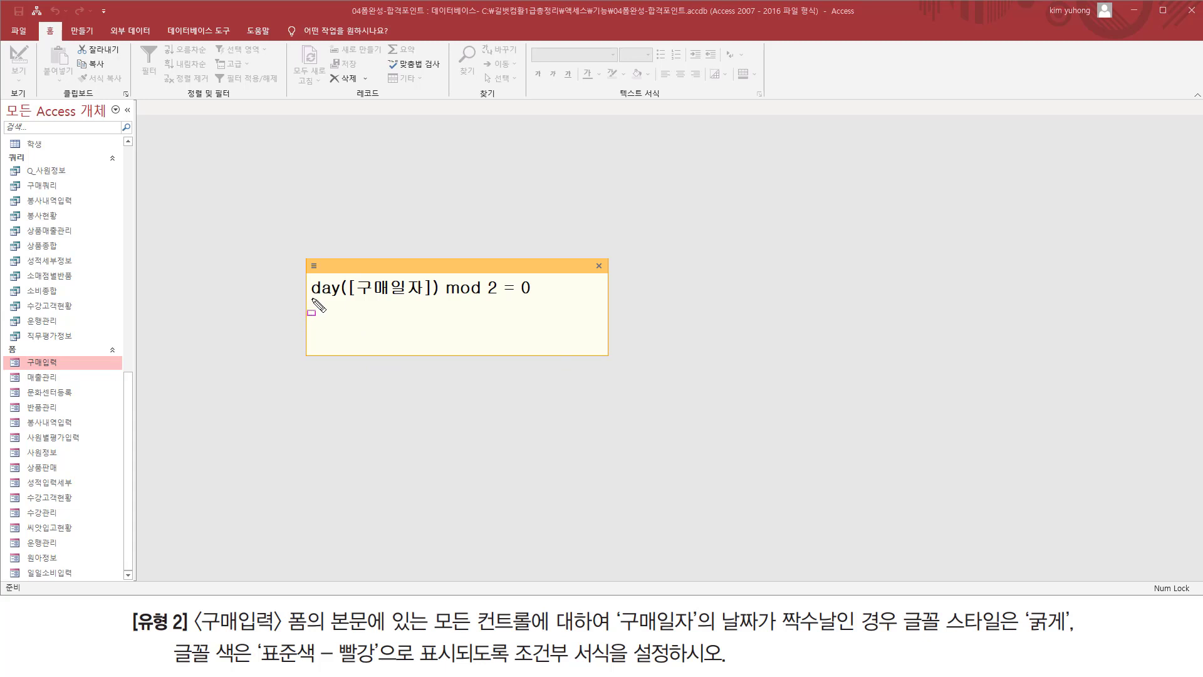
drag(309, 300, 497, 300)
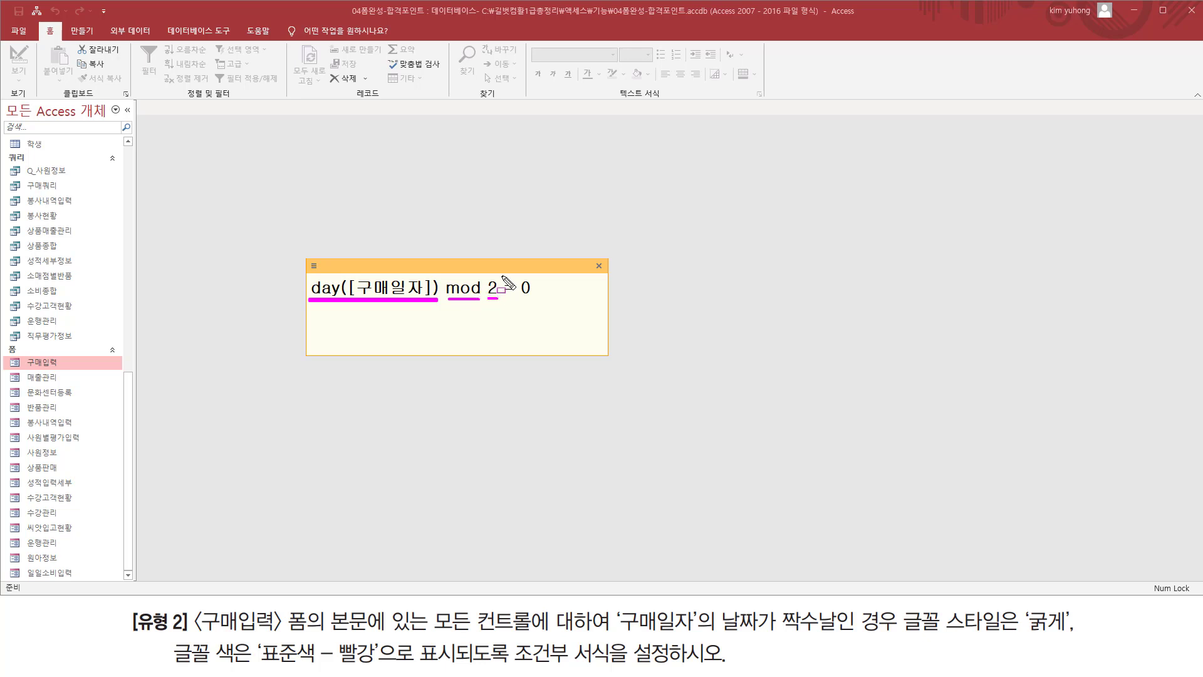
drag(501, 276, 537, 300)
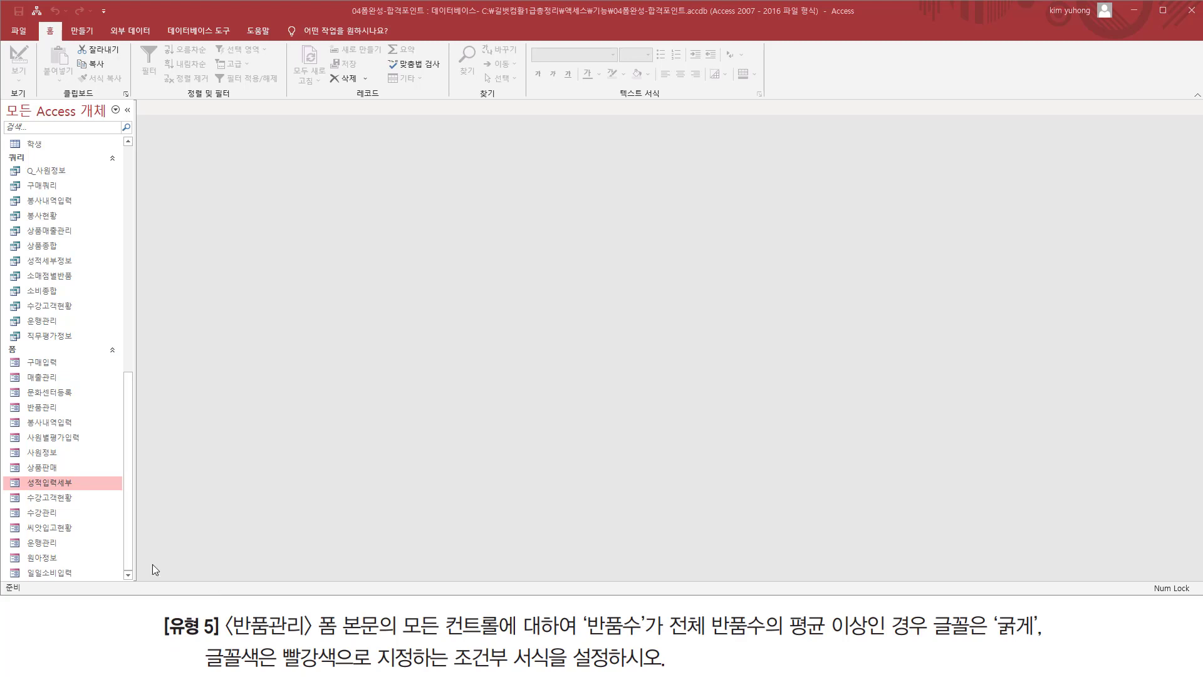
mouse_move(226, 635)
mouse_down()
mouse_move(310, 636)
mouse_move(308, 607)
mouse_up()
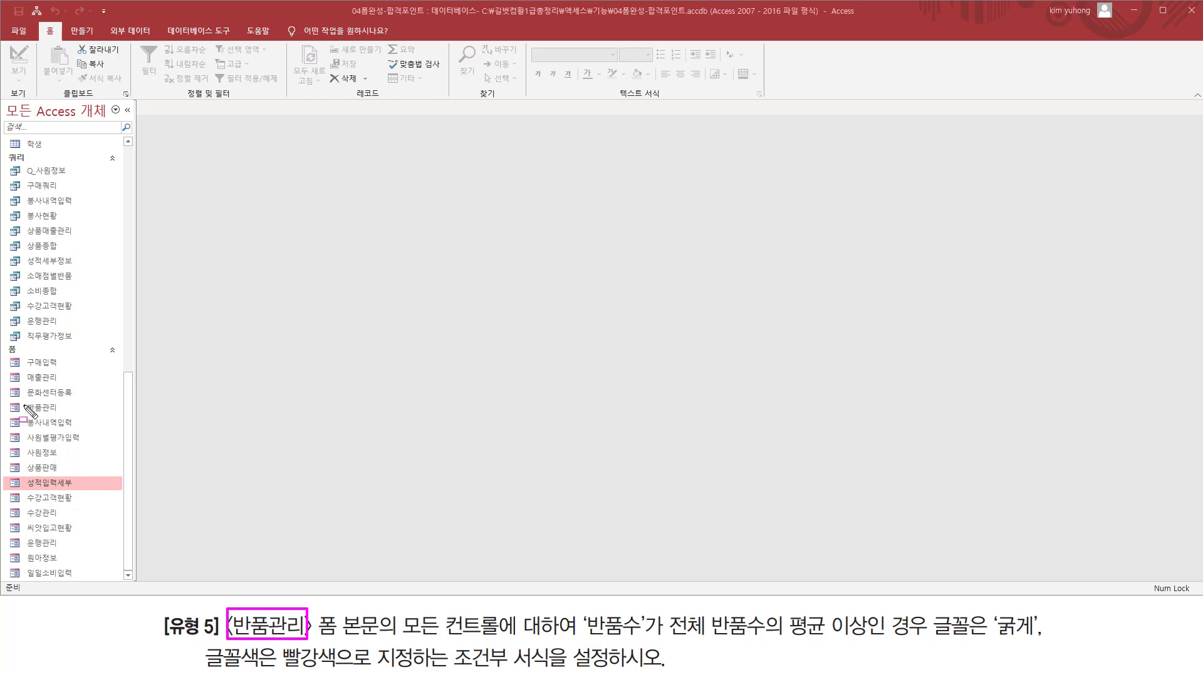
drag(18, 395, 64, 423)
key(Escape)
Open the 반품관리 form from the form list
click(49, 409)
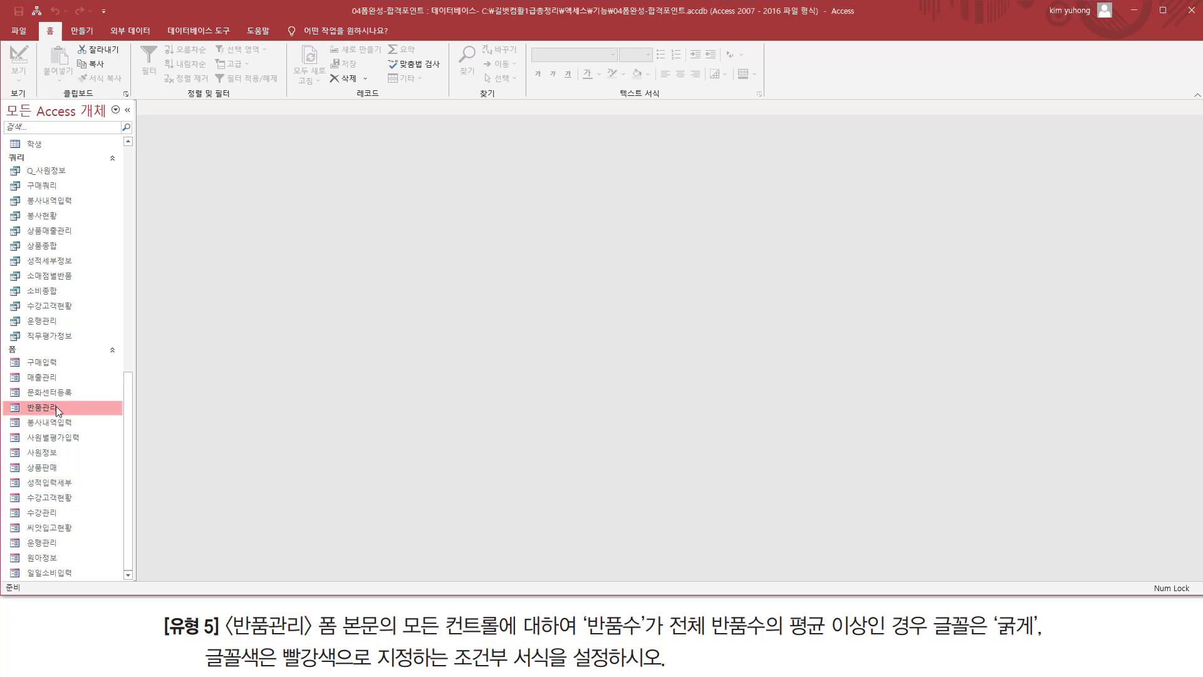
double_click(49, 409)
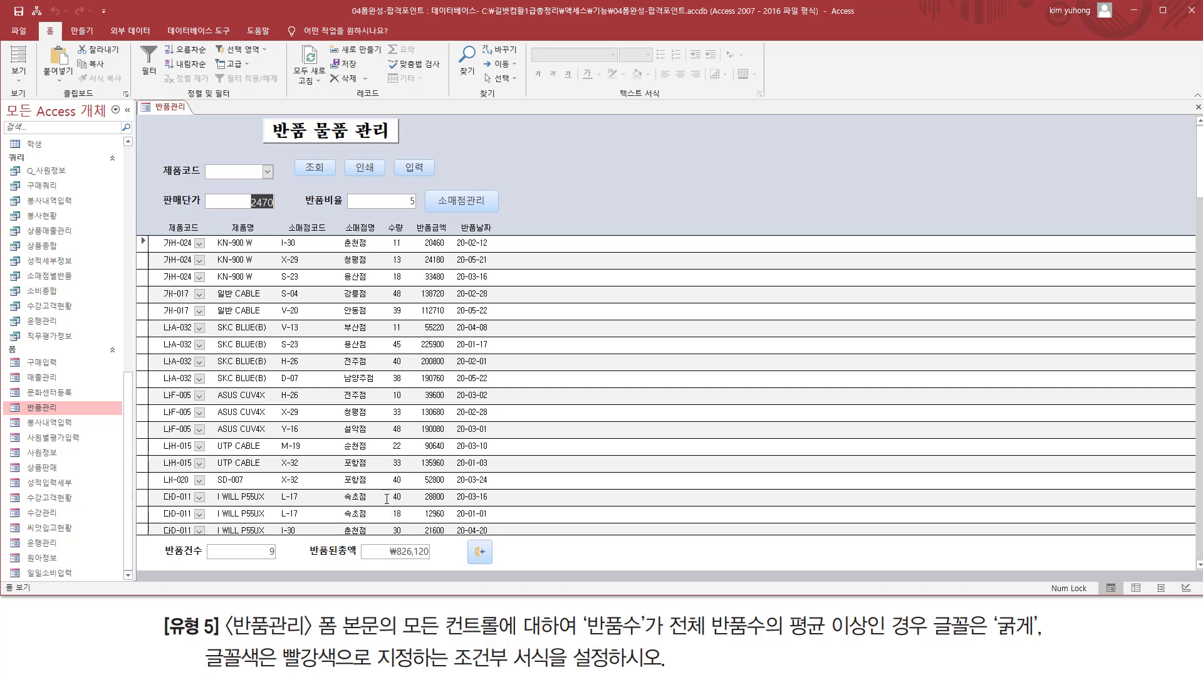
key(ctrl+2)
mouse_move(399, 606)
mouse_down()
mouse_move(413, 640)
mouse_move(581, 639)
mouse_up()
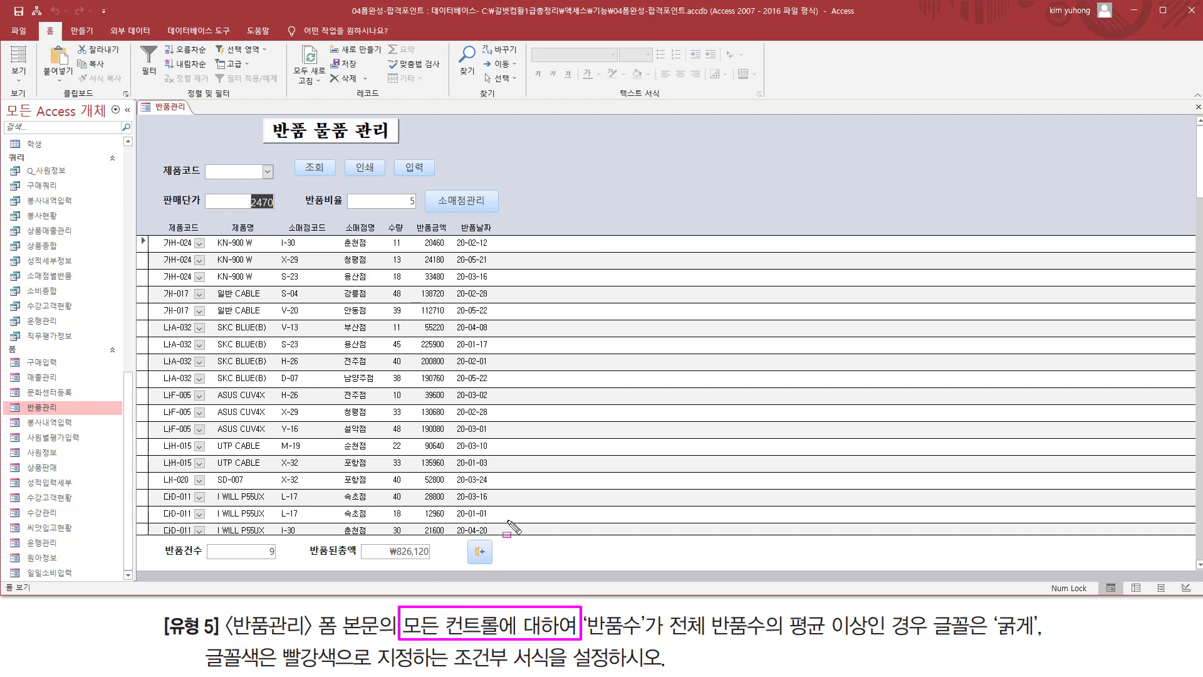
drag(587, 639, 648, 639)
drag(667, 638, 884, 638)
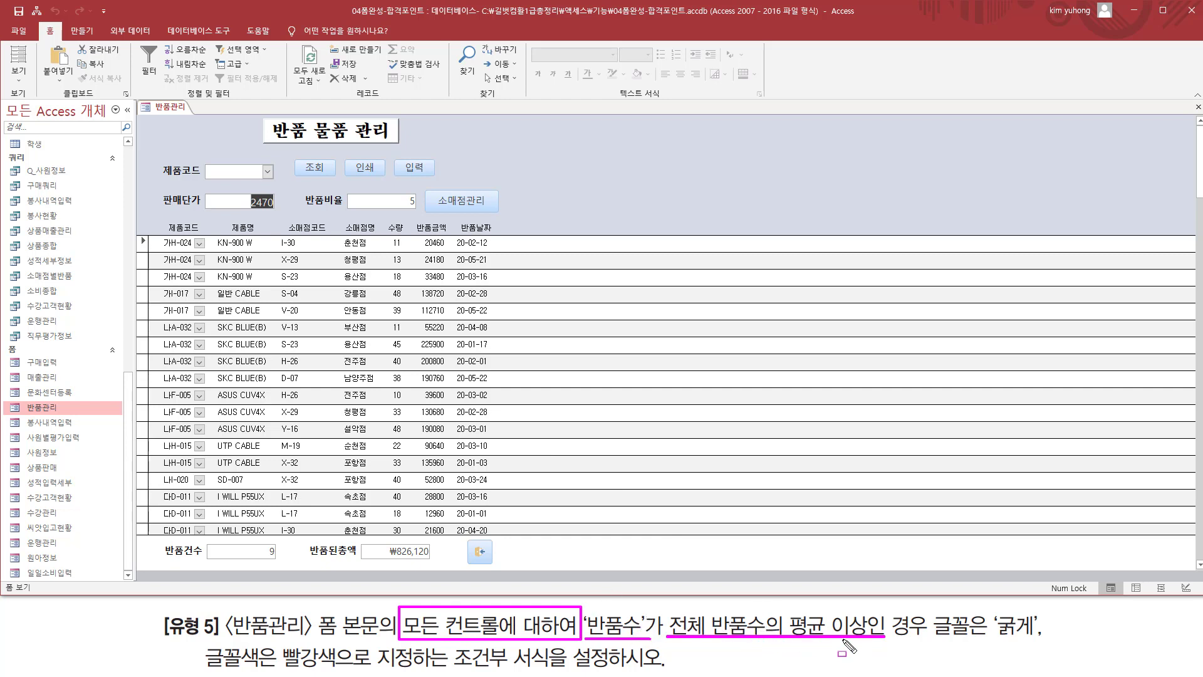
drag(932, 639, 1040, 639)
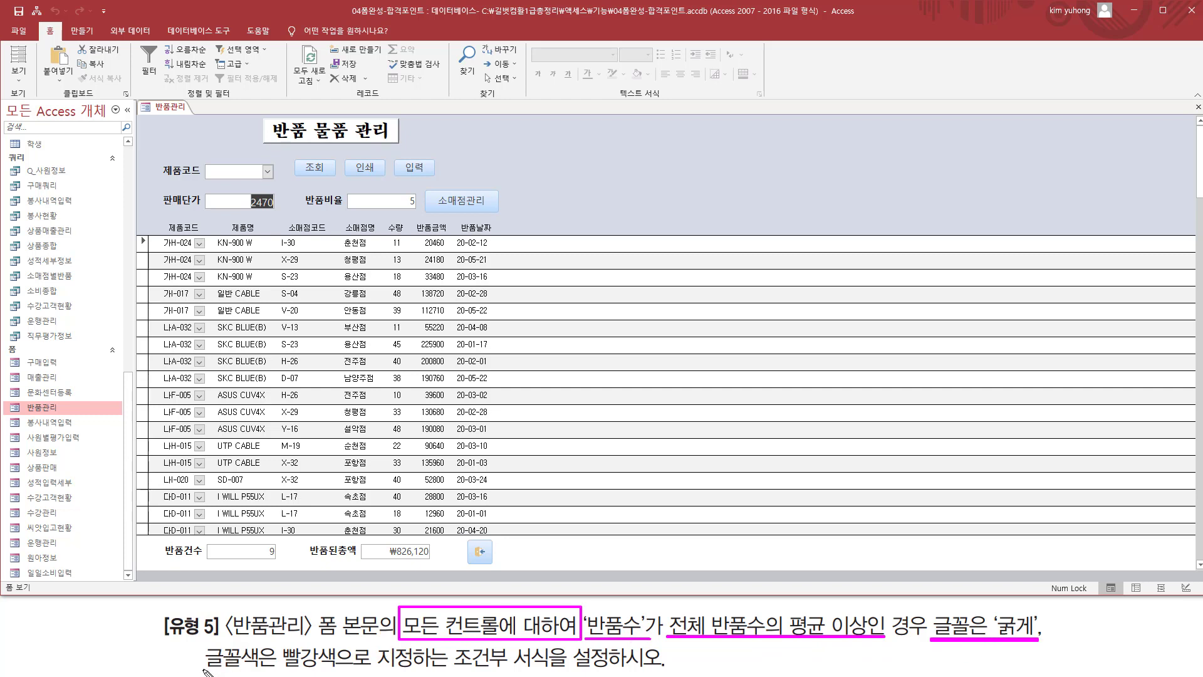
drag(204, 672, 351, 671)
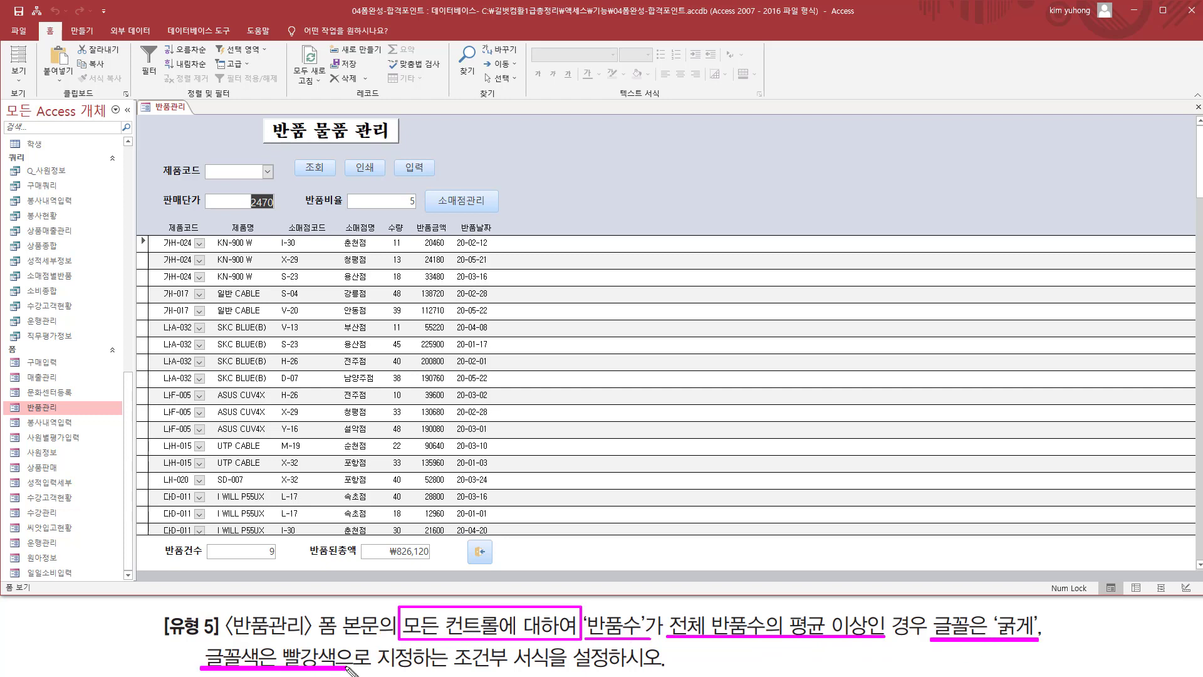
key(Escape)
Switch the 반품관리 form to Design View and select all controls in its 본문 section
click(19, 77)
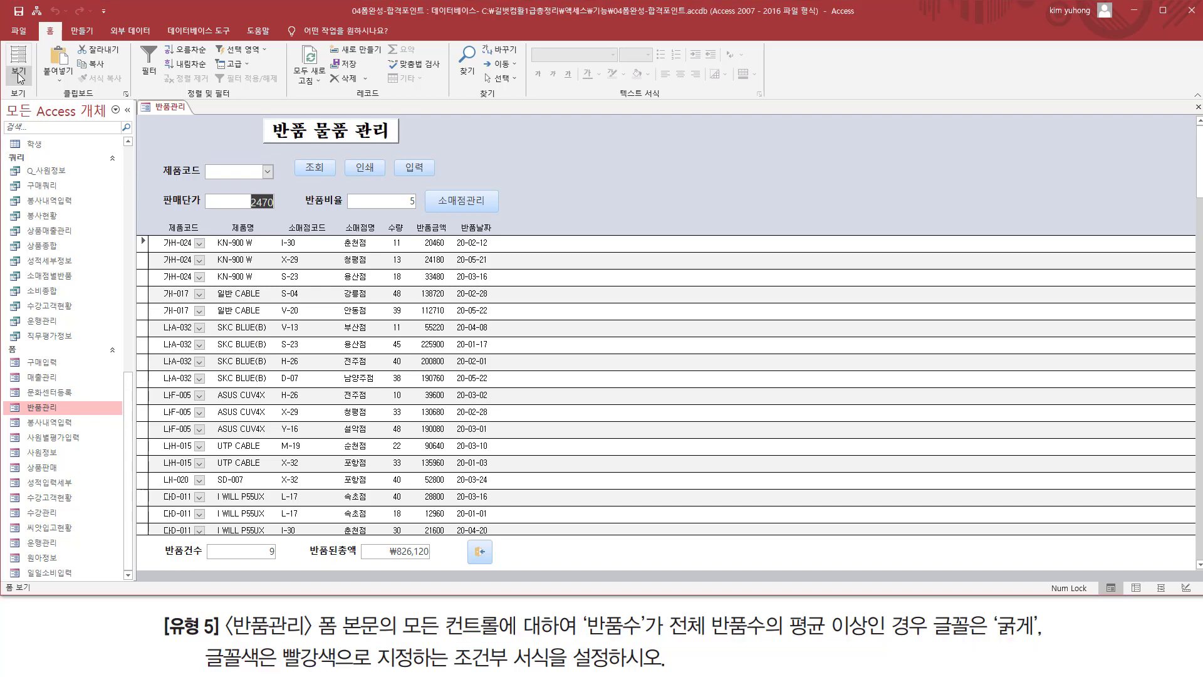
click(70, 178)
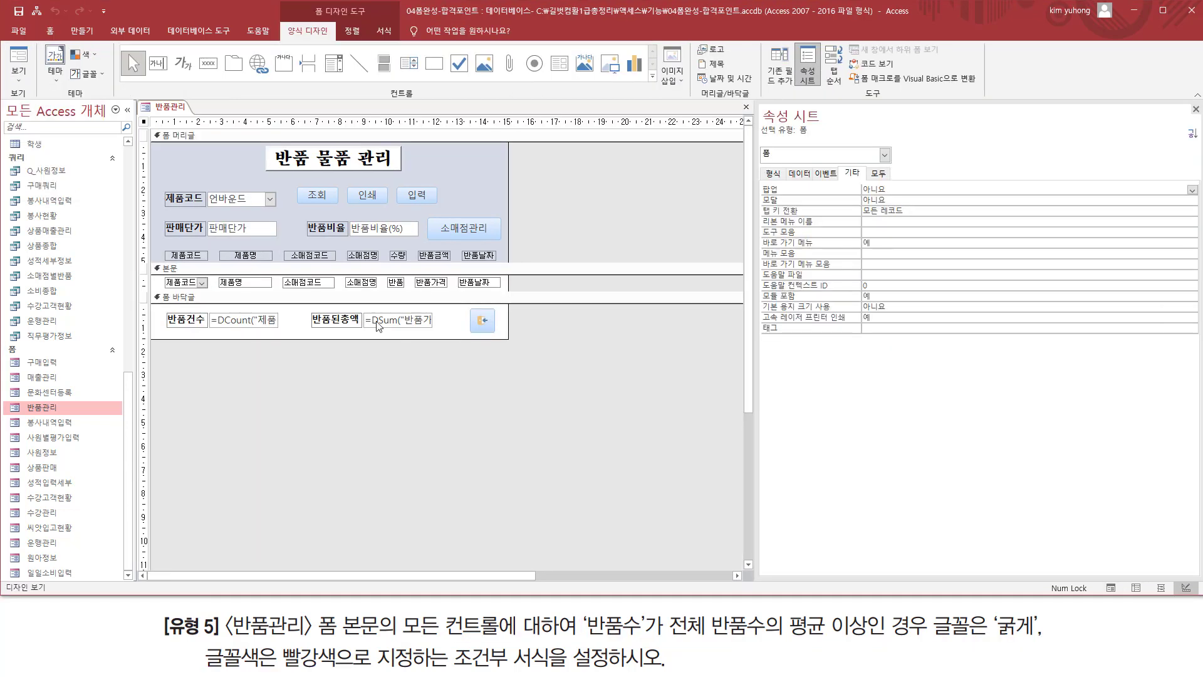
click(402, 286)
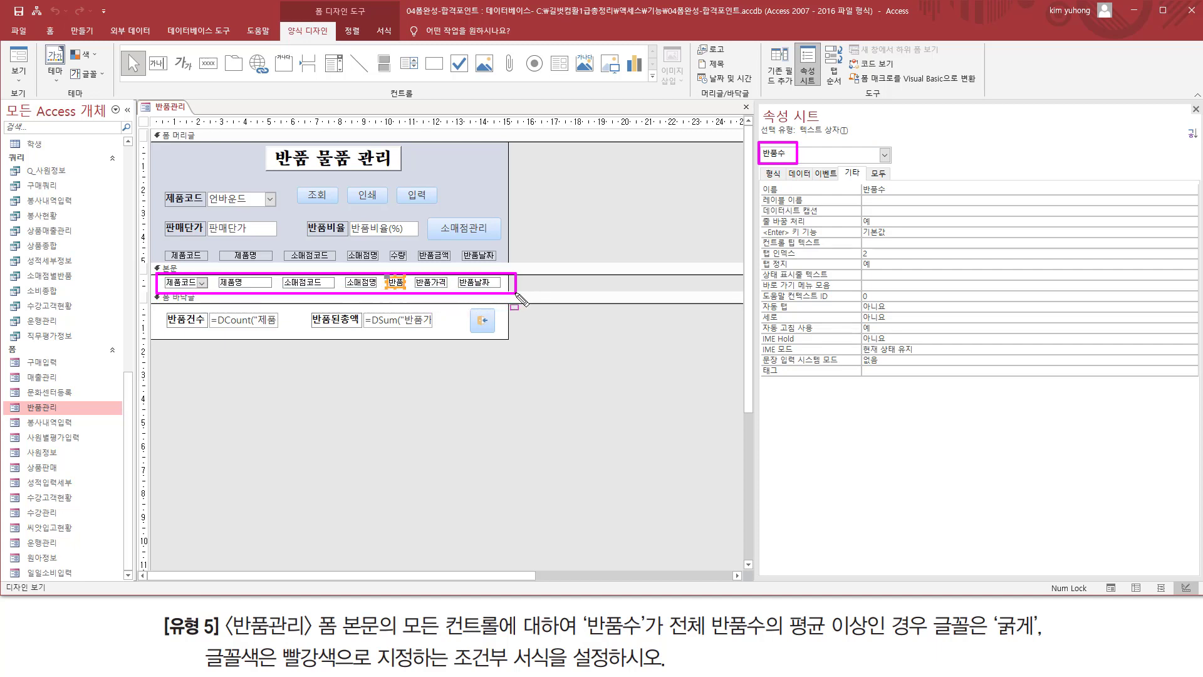
click(144, 283)
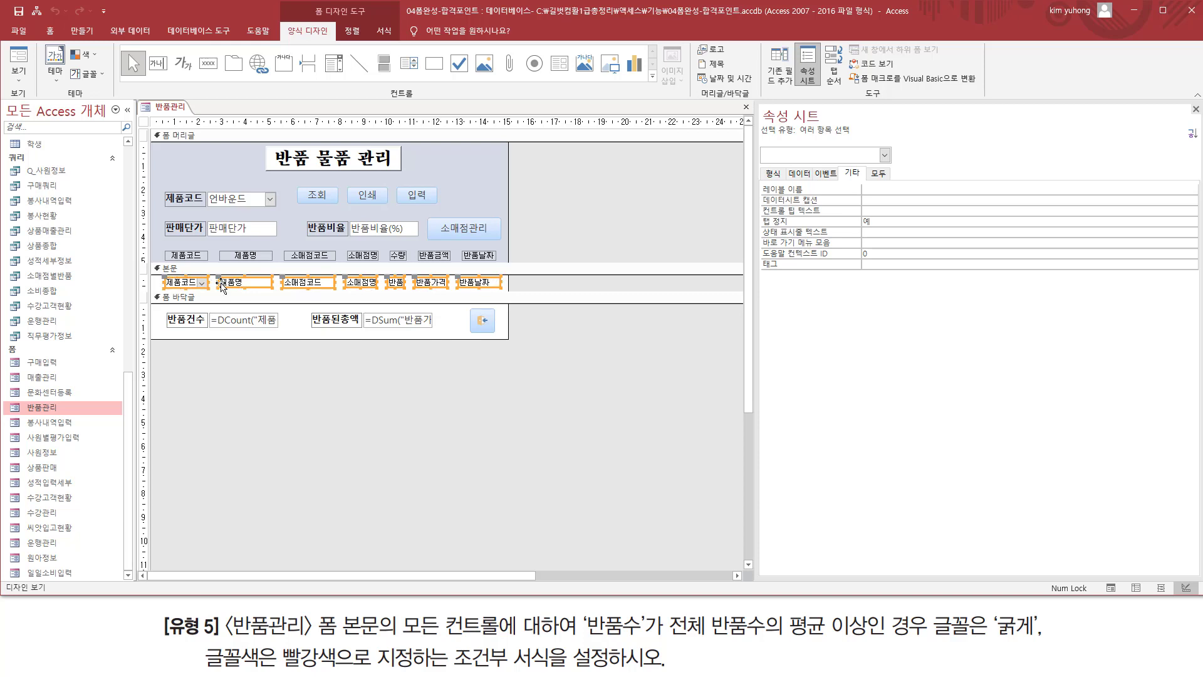
Create a conditional formatting rule for the selected controls using the expression [반품수]>=avg([반품수])
click(384, 31)
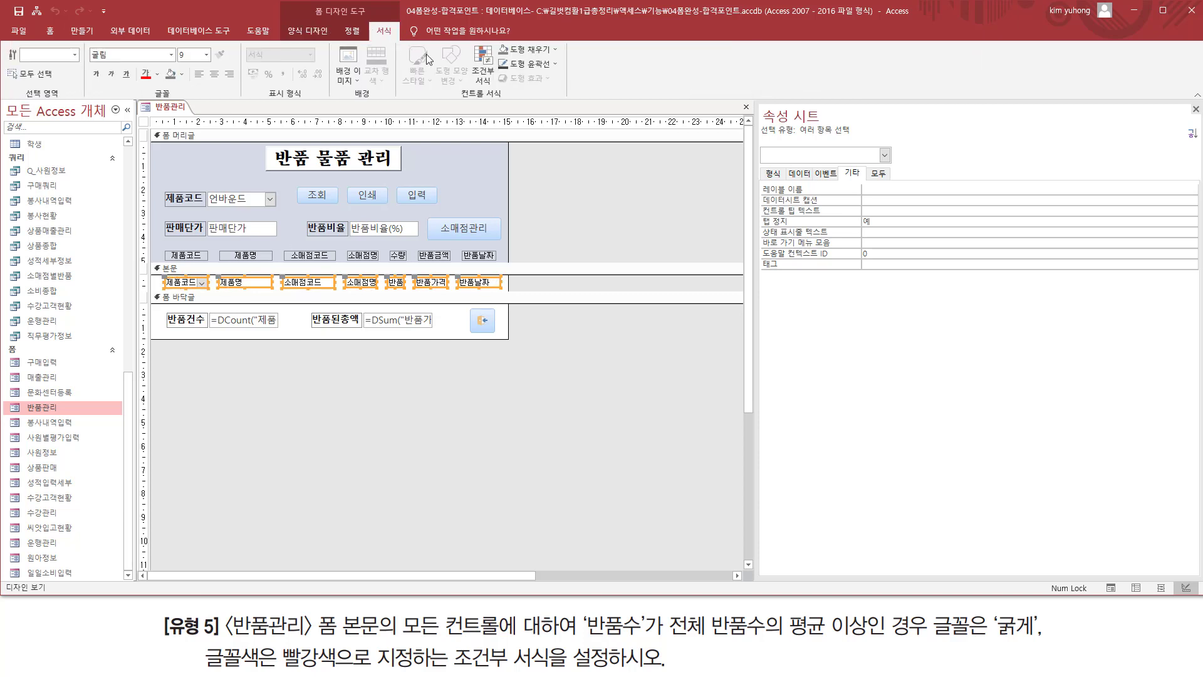
click(483, 69)
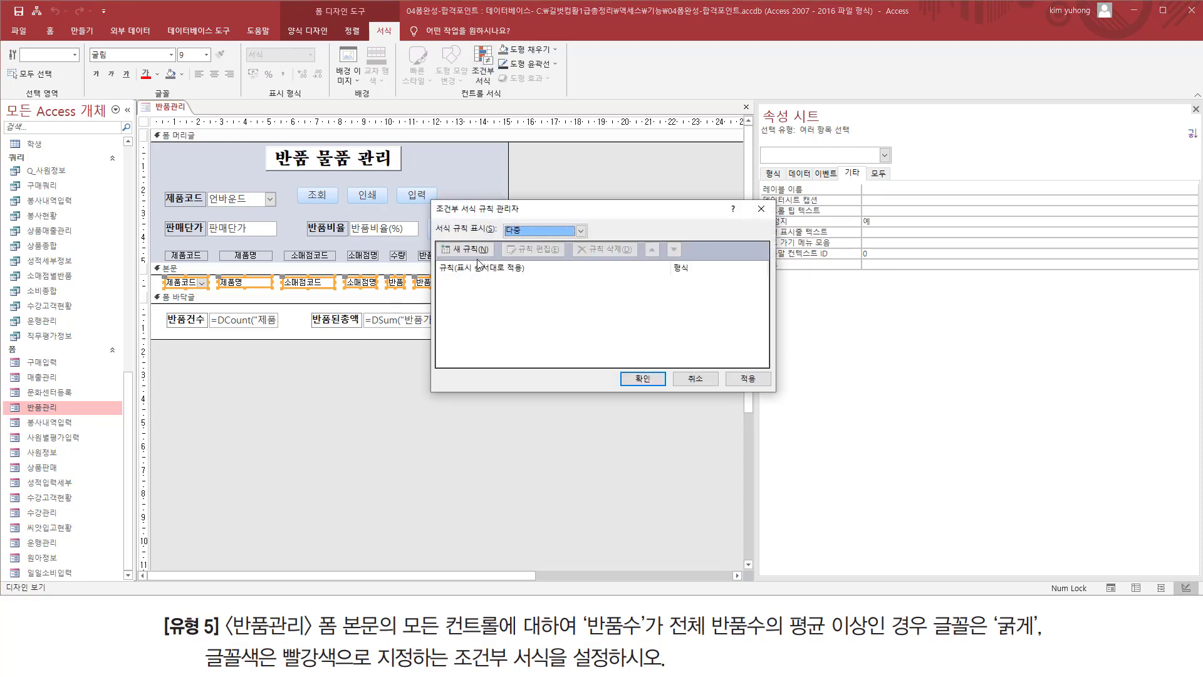
click(476, 250)
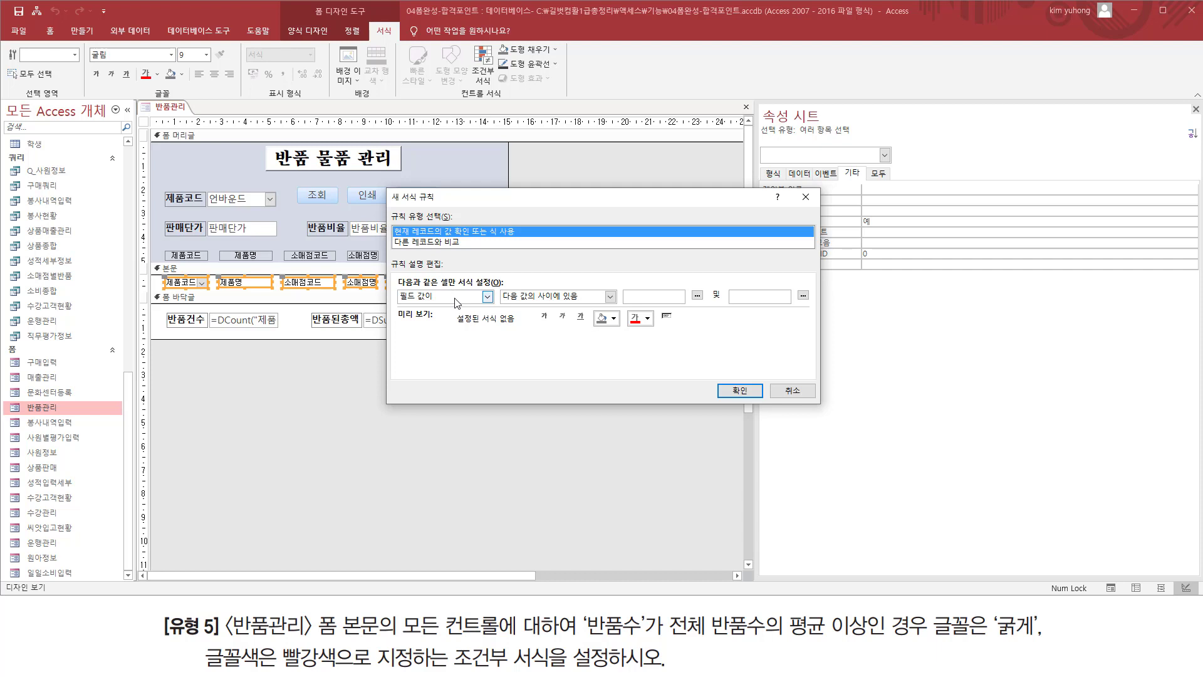
click(455, 299)
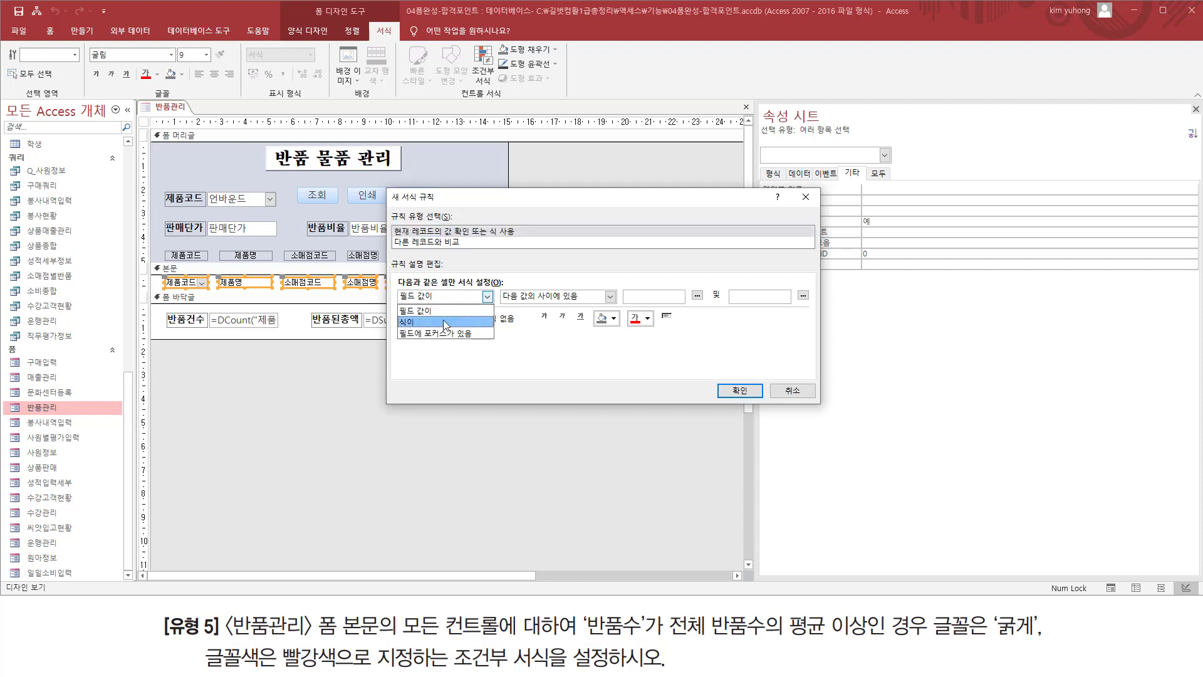
click(441, 317)
click(533, 297)
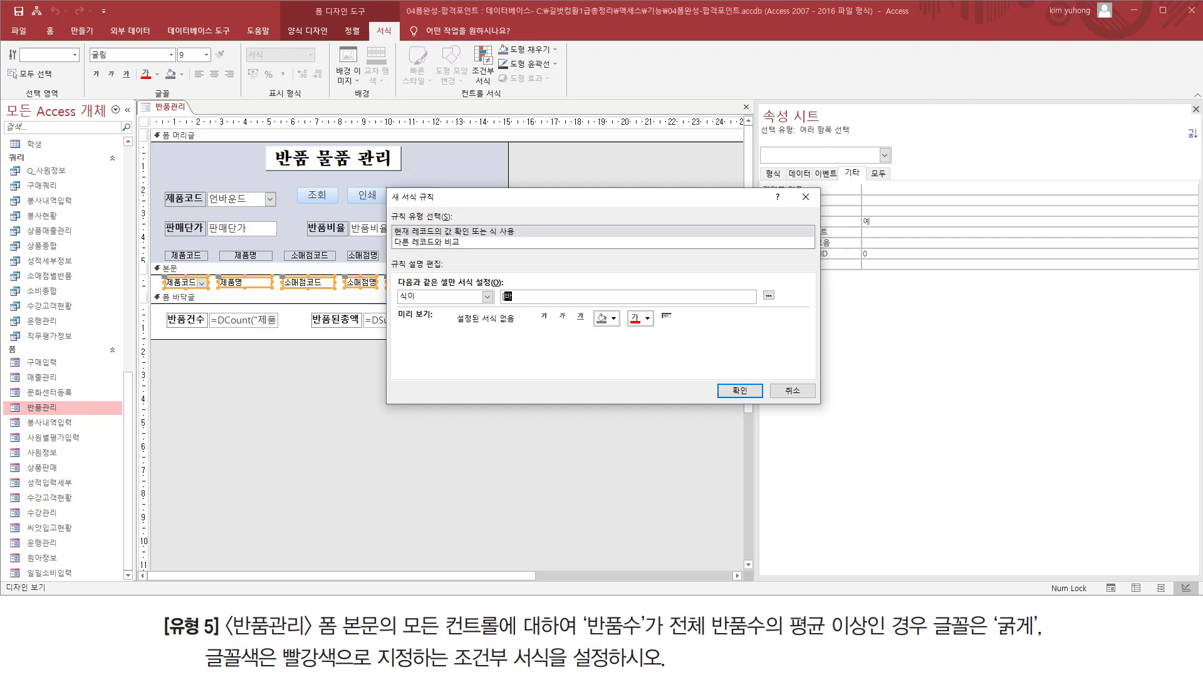
text([반품수)
text(품)
drag(503, 302, 582, 302)
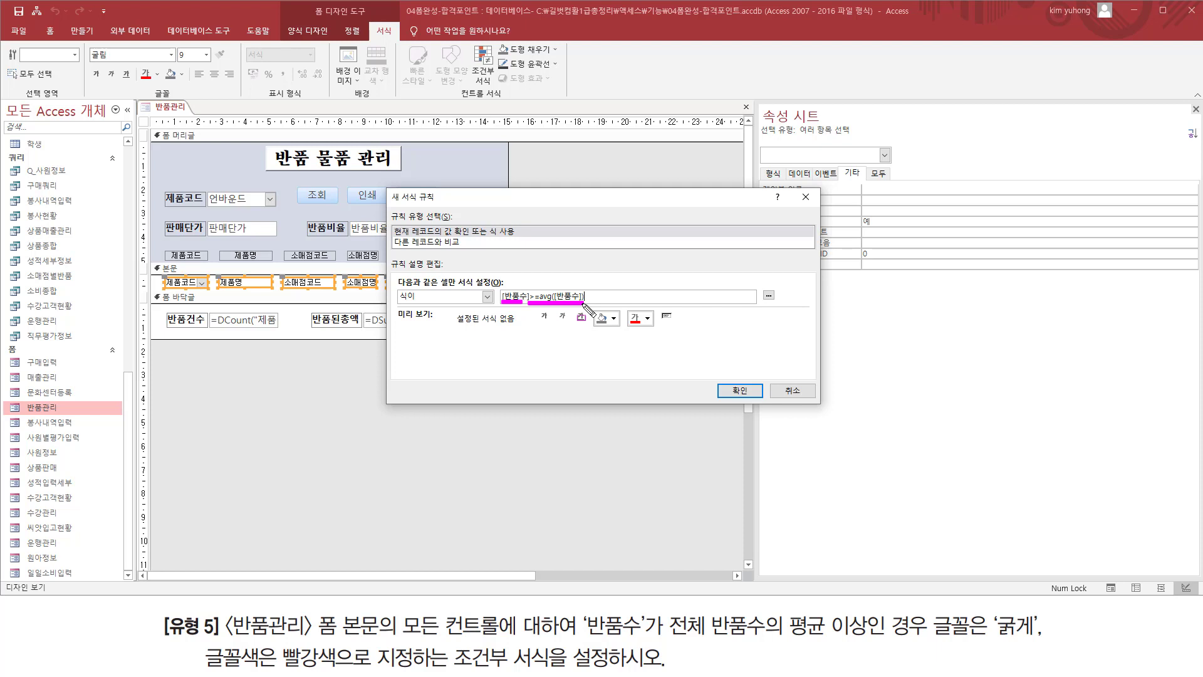
key(Escape)
Give the average-based 반품수 rule bold text in red and apply it to the selected controls
click(543, 318)
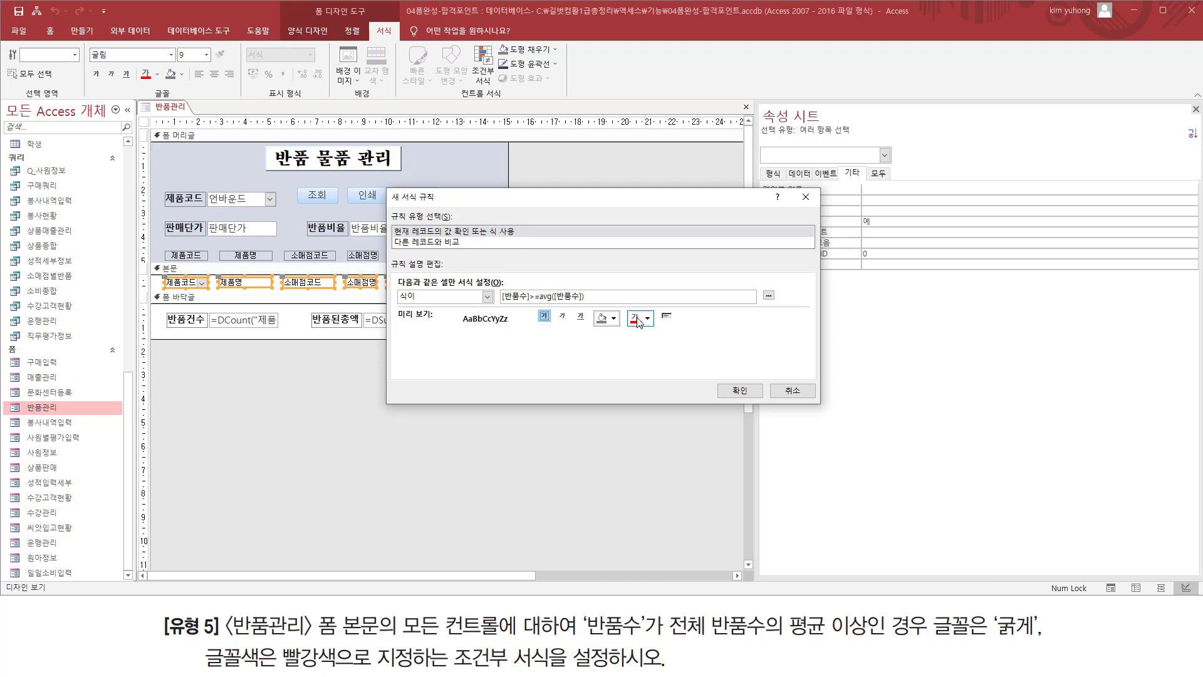
click(636, 320)
click(740, 390)
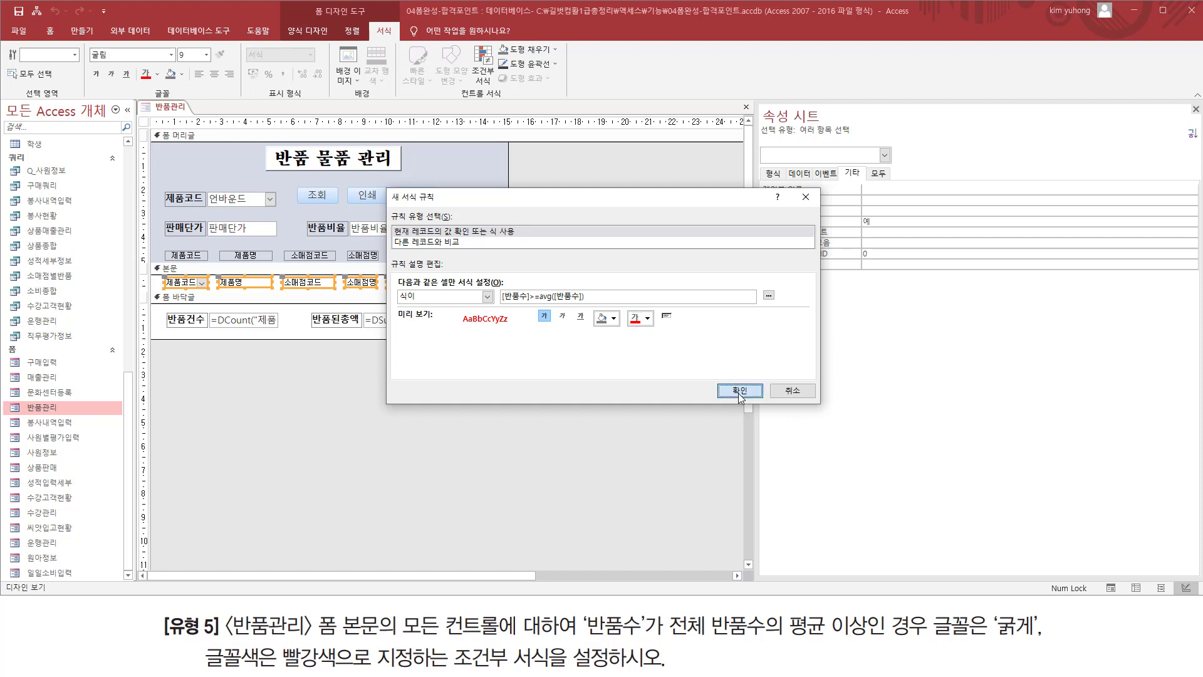
click(642, 378)
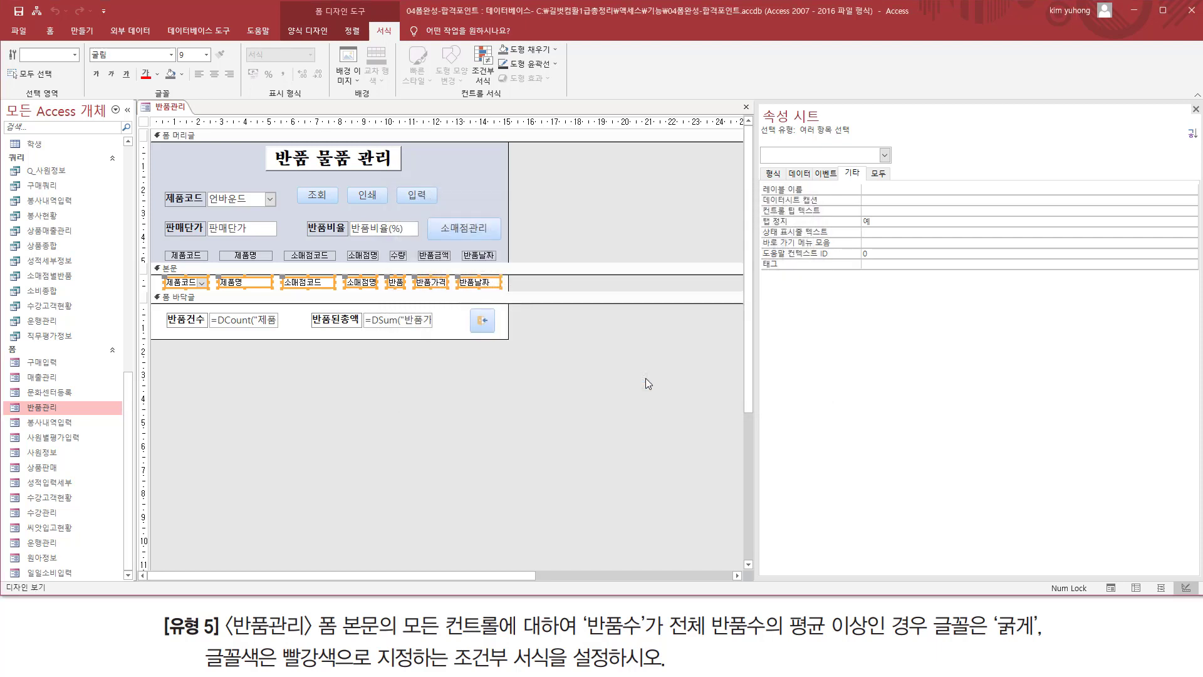
Show the 반품관리 form in Form View to check the conditional formatting on the return records
click(300, 365)
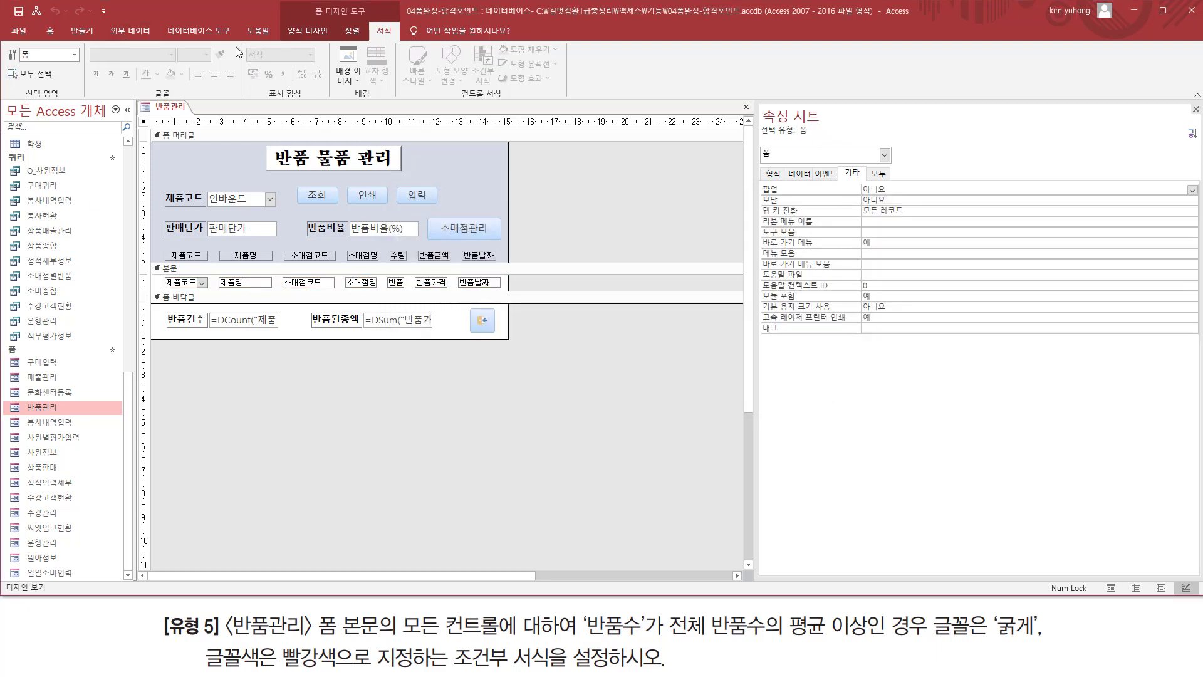
click(299, 30)
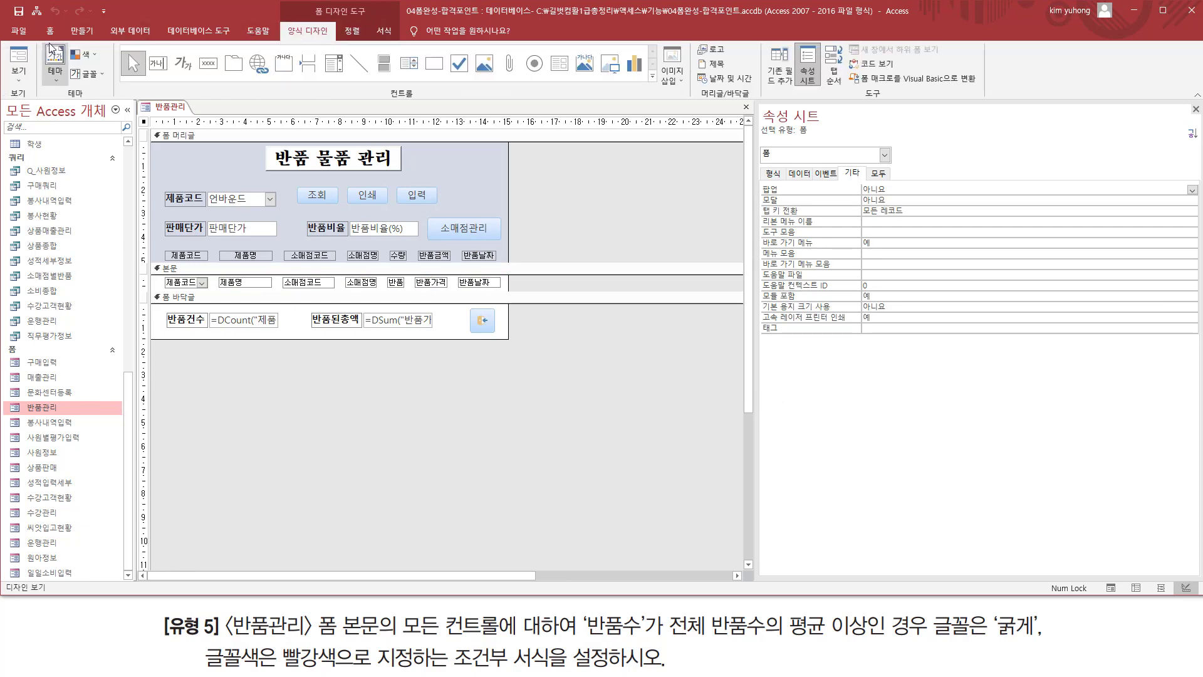
click(25, 60)
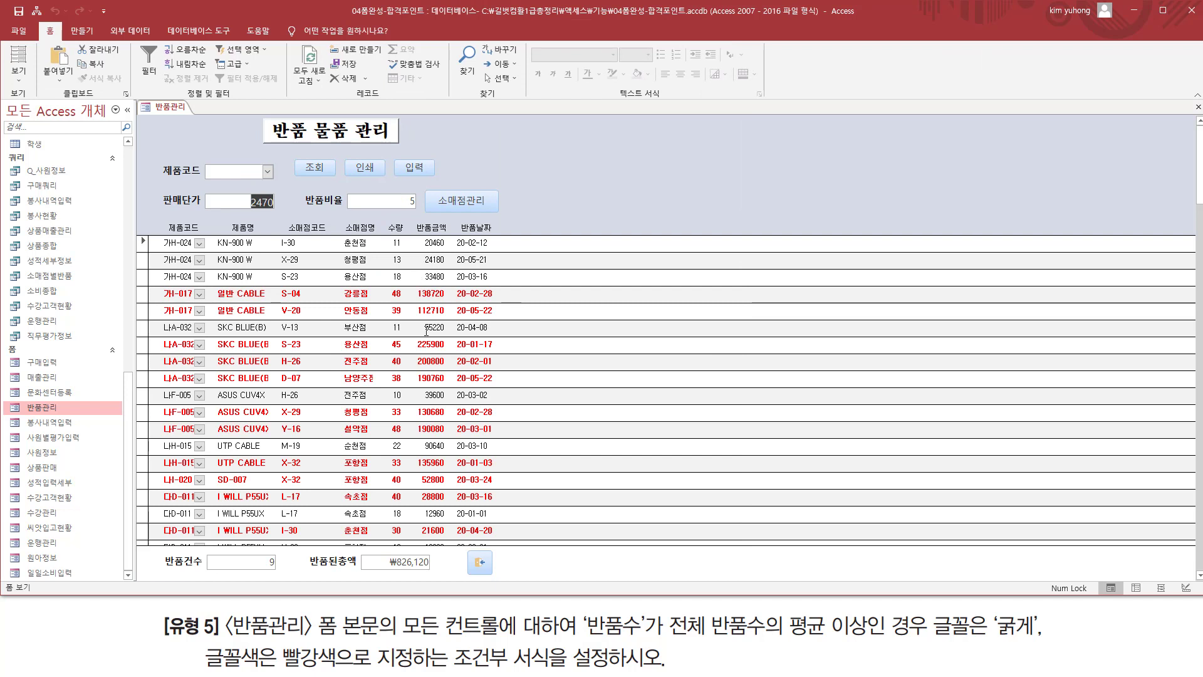
scroll(401, 321, down, 2)
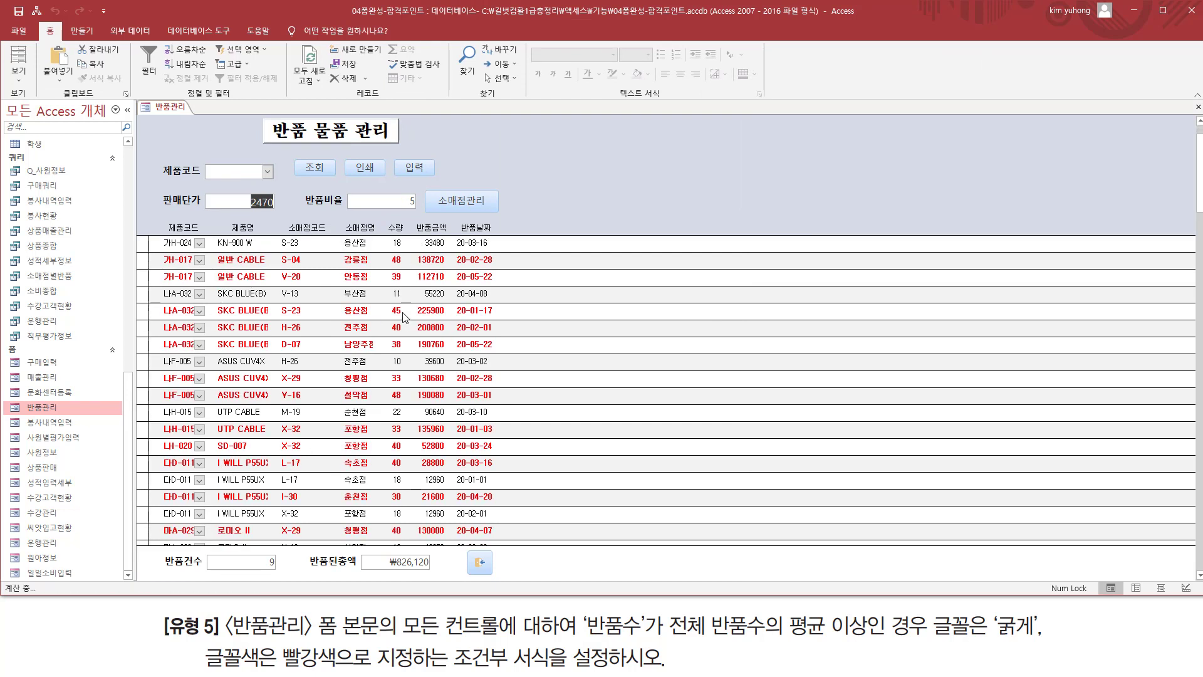
Close the 반품관리 form and save its design changes
click(1198, 107)
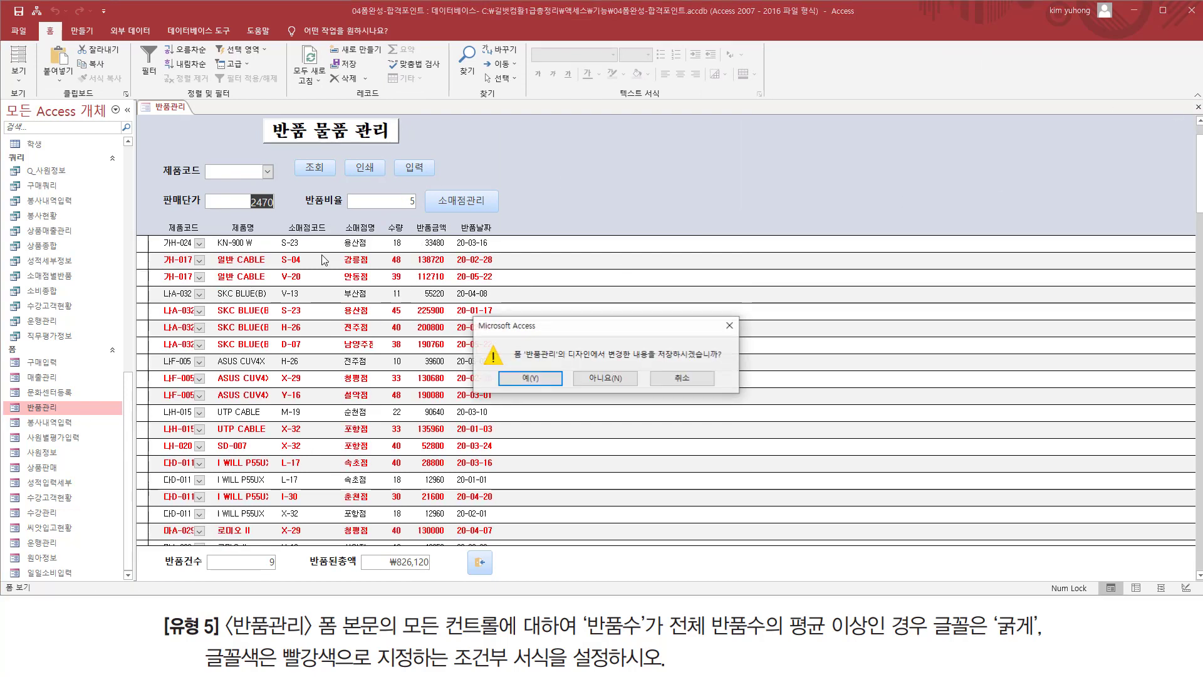
click(516, 376)
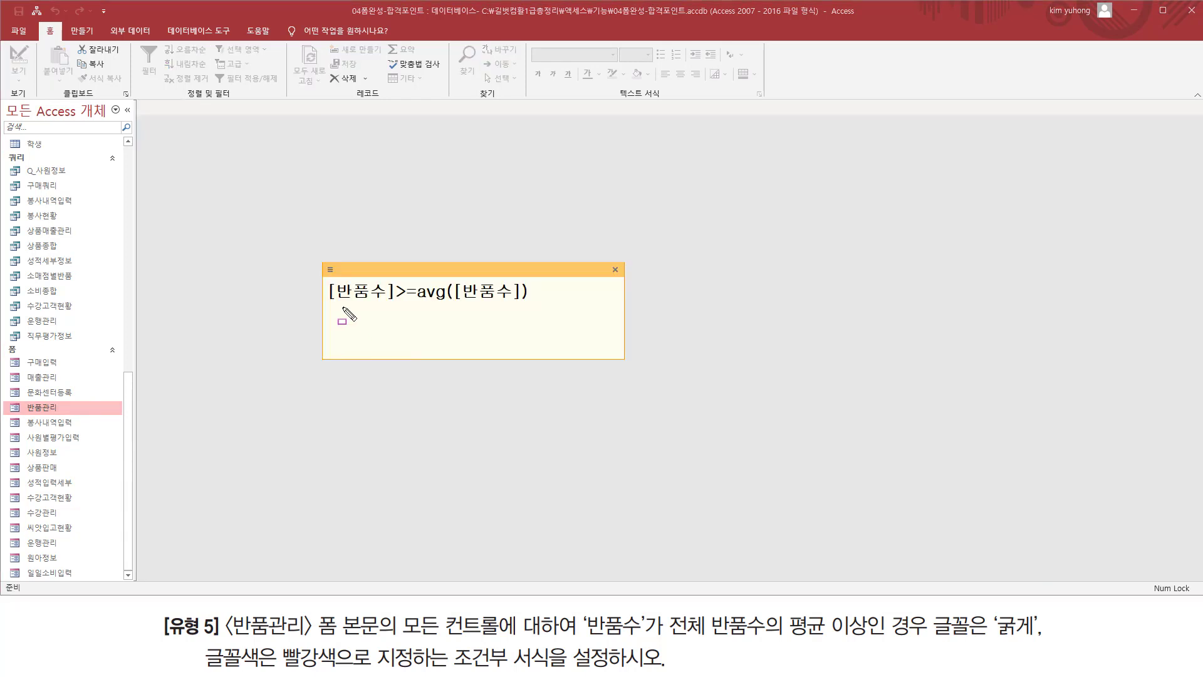
drag(327, 305, 528, 302)
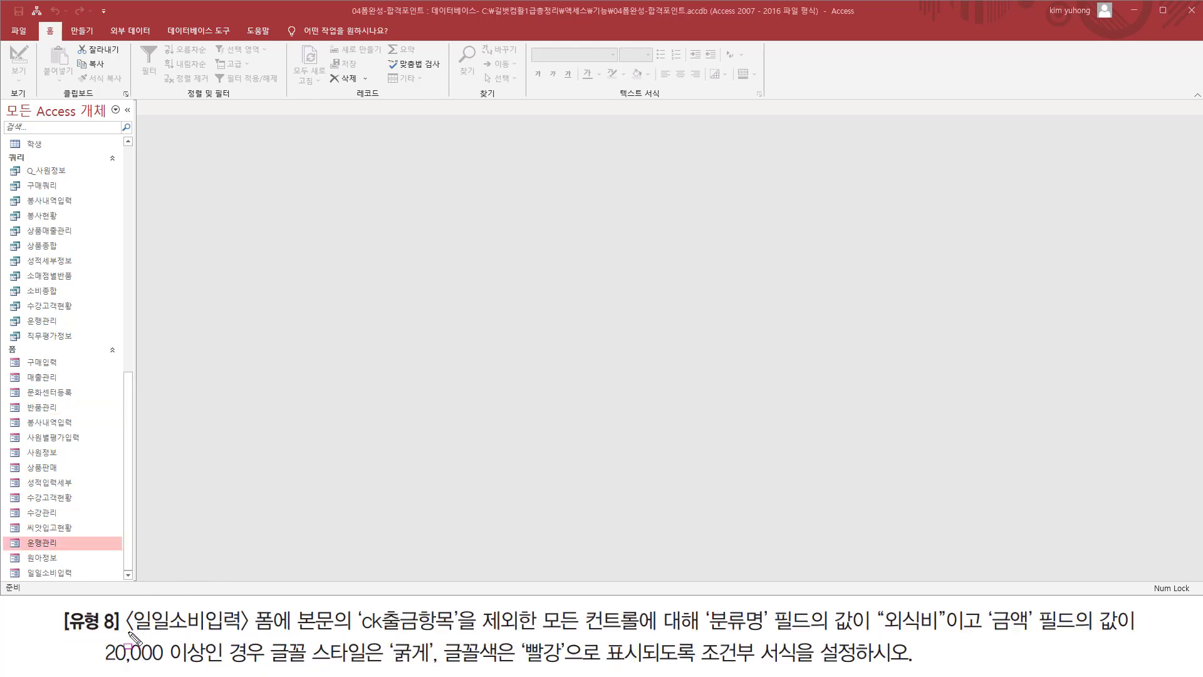
drag(128, 633, 244, 633)
mouse_move(25, 563)
mouse_down()
mouse_move(91, 594)
mouse_move(78, 582)
mouse_up()
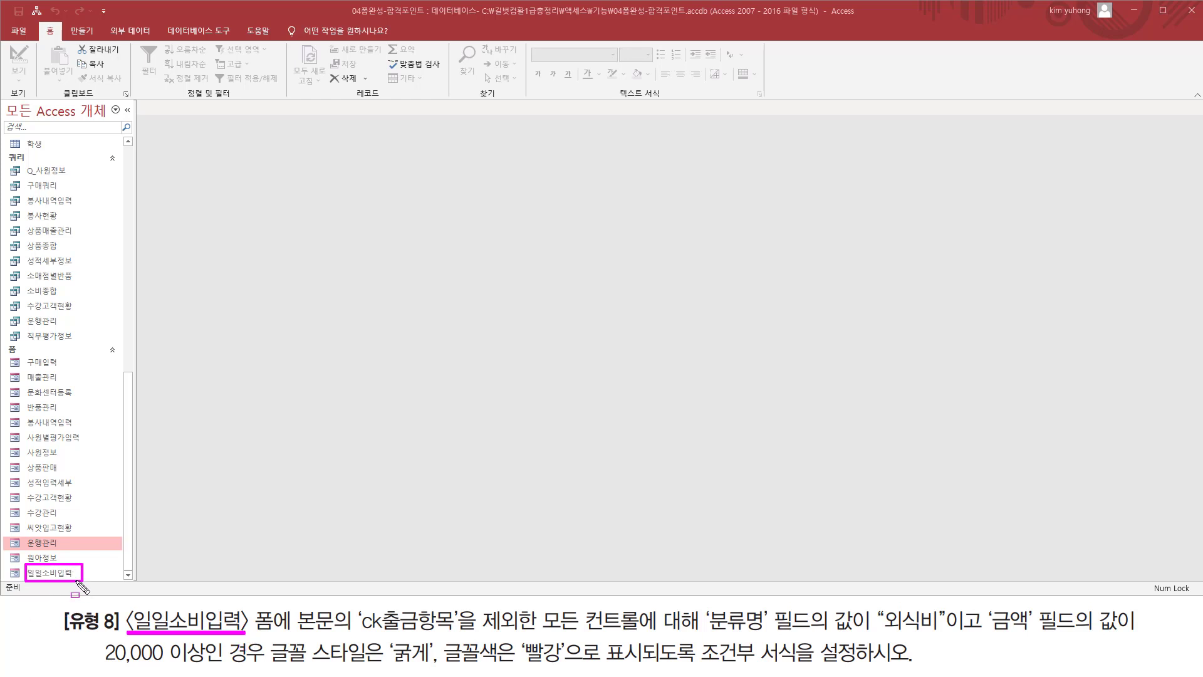
key(Escape)
Open the 일일소비입력 form from the form list
click(53, 573)
double_click(58, 572)
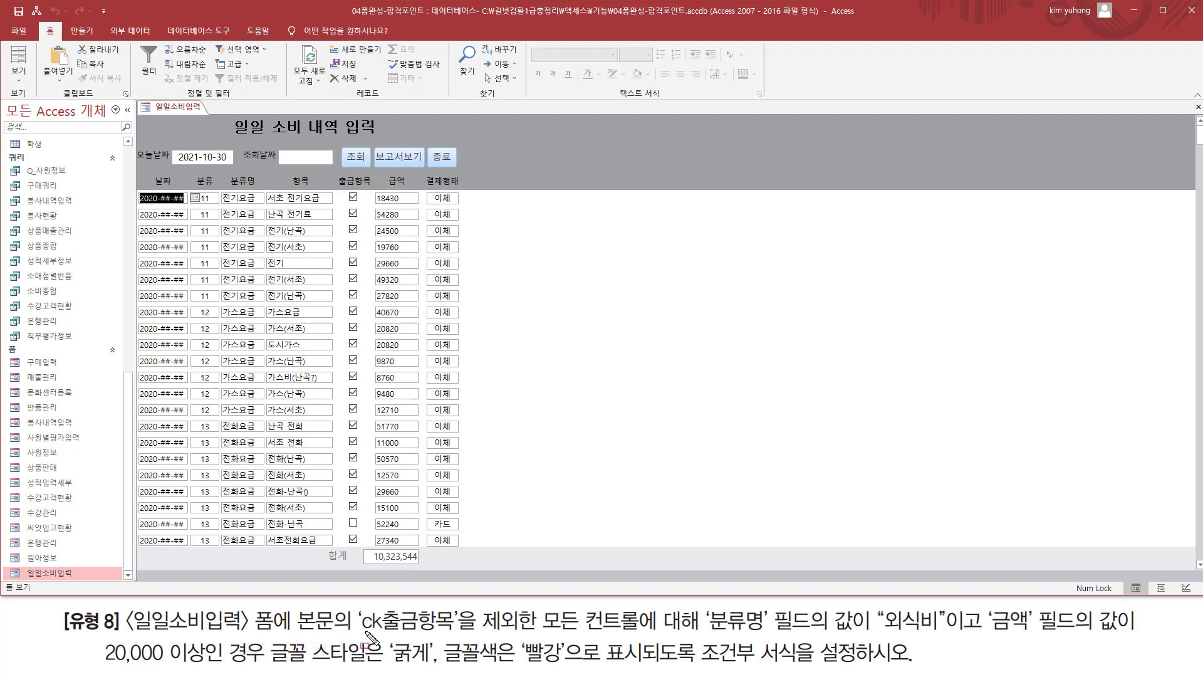
mouse_move(361, 631)
mouse_down()
mouse_move(953, 634)
mouse_move(953, 619)
mouse_move(984, 637)
mouse_move(1135, 634)
mouse_up()
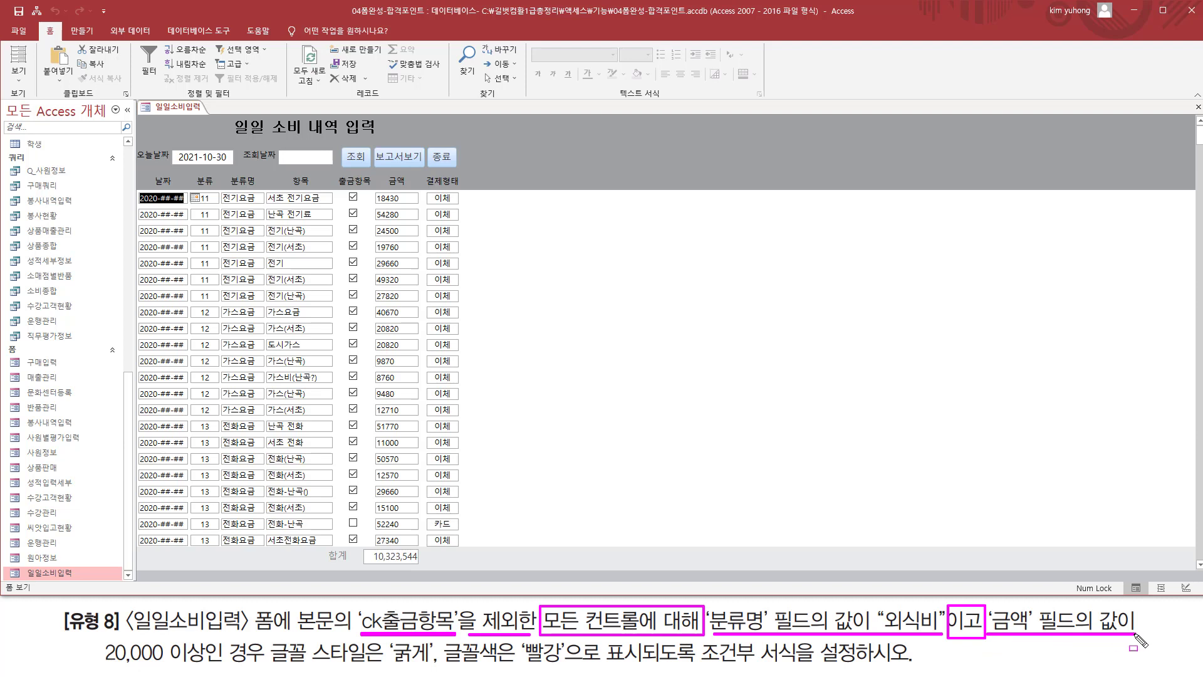
drag(95, 665, 257, 666)
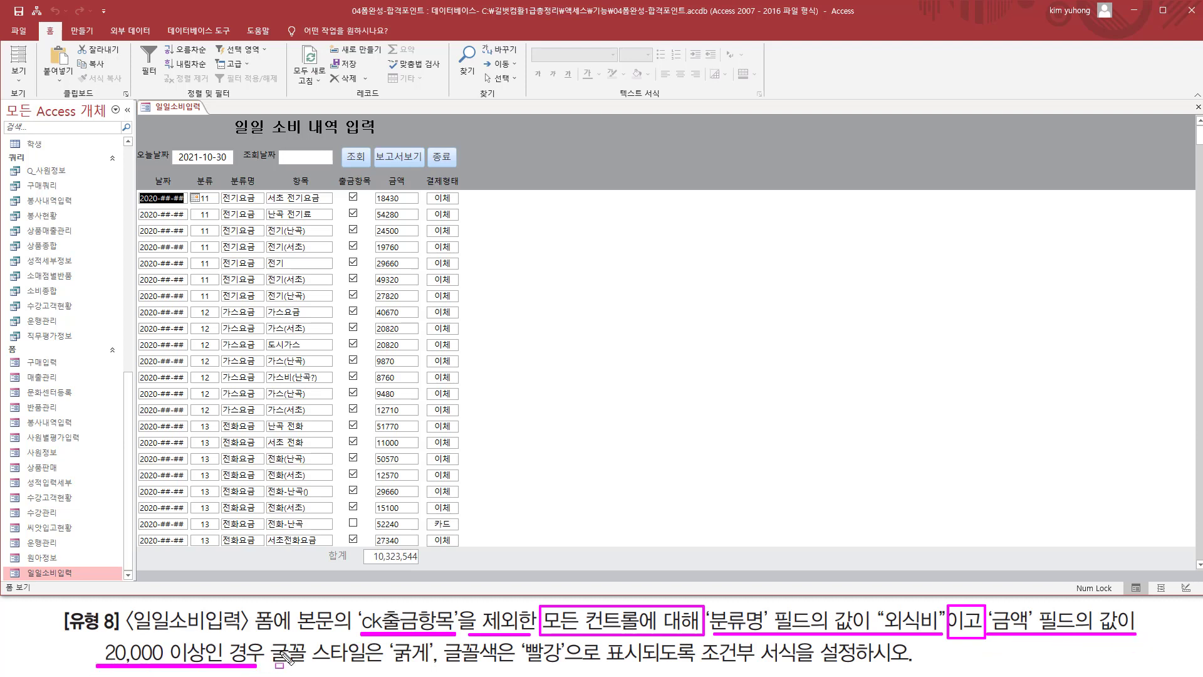
drag(393, 666, 434, 666)
drag(520, 667, 570, 667)
key(Escape)
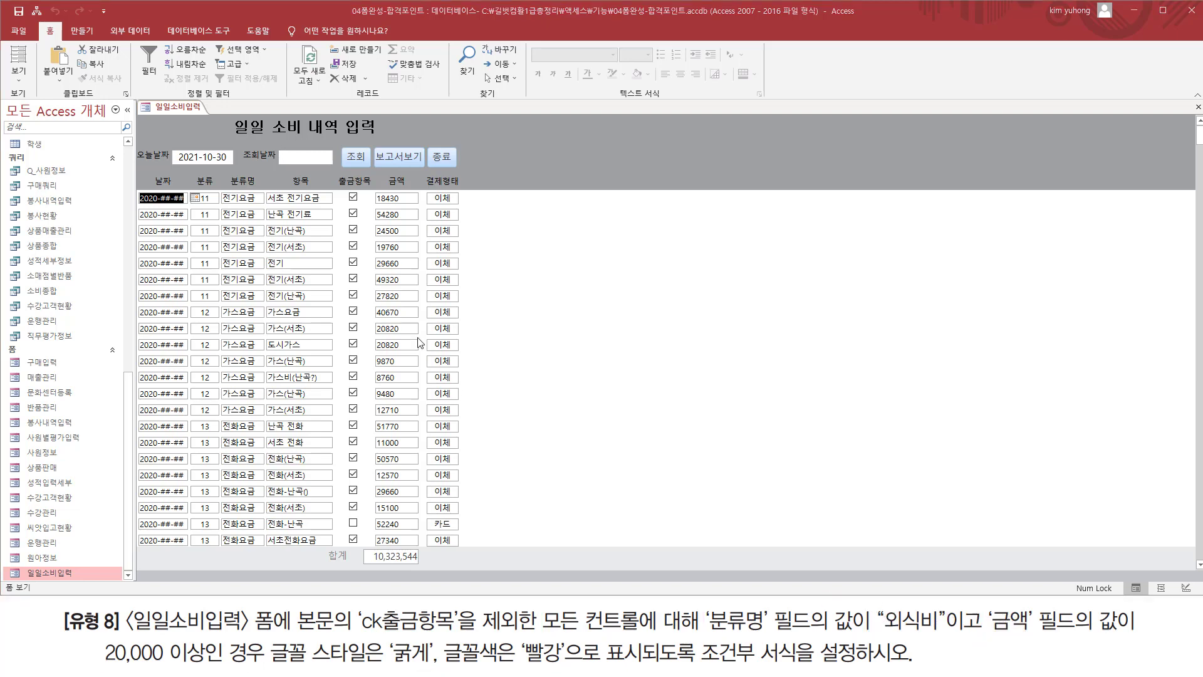
Switch the 일일소비입력 form to Design View and select every 본문 control except the ck출금항목 check box
click(17, 78)
click(61, 157)
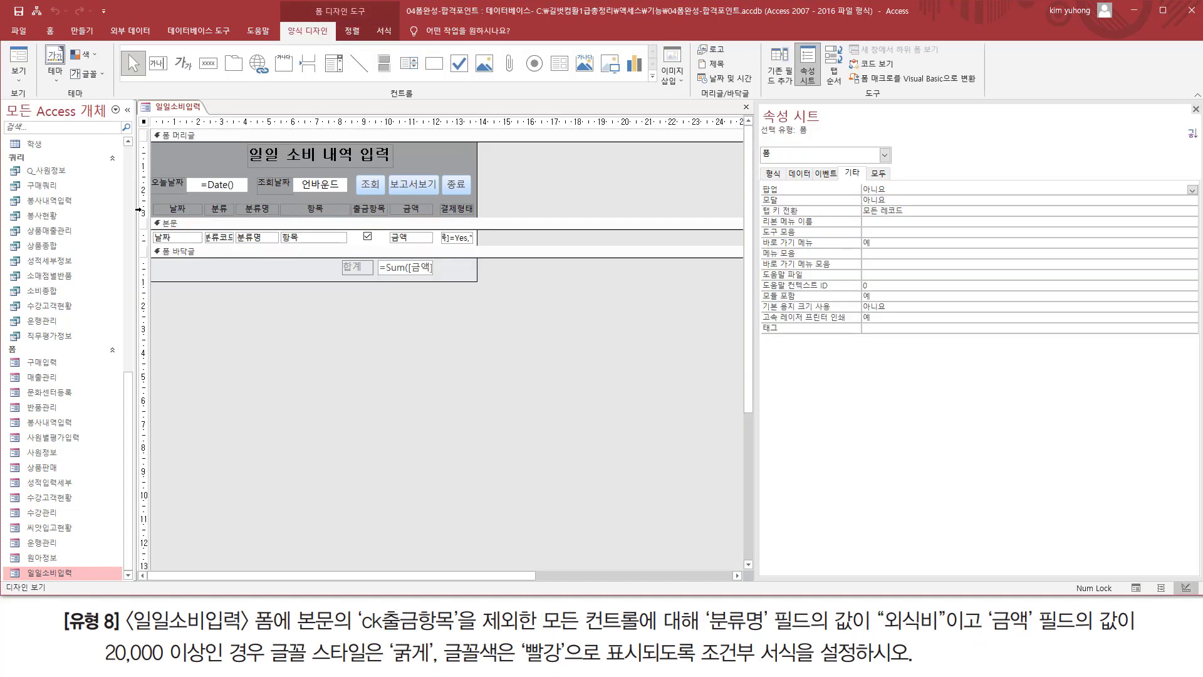
click(144, 236)
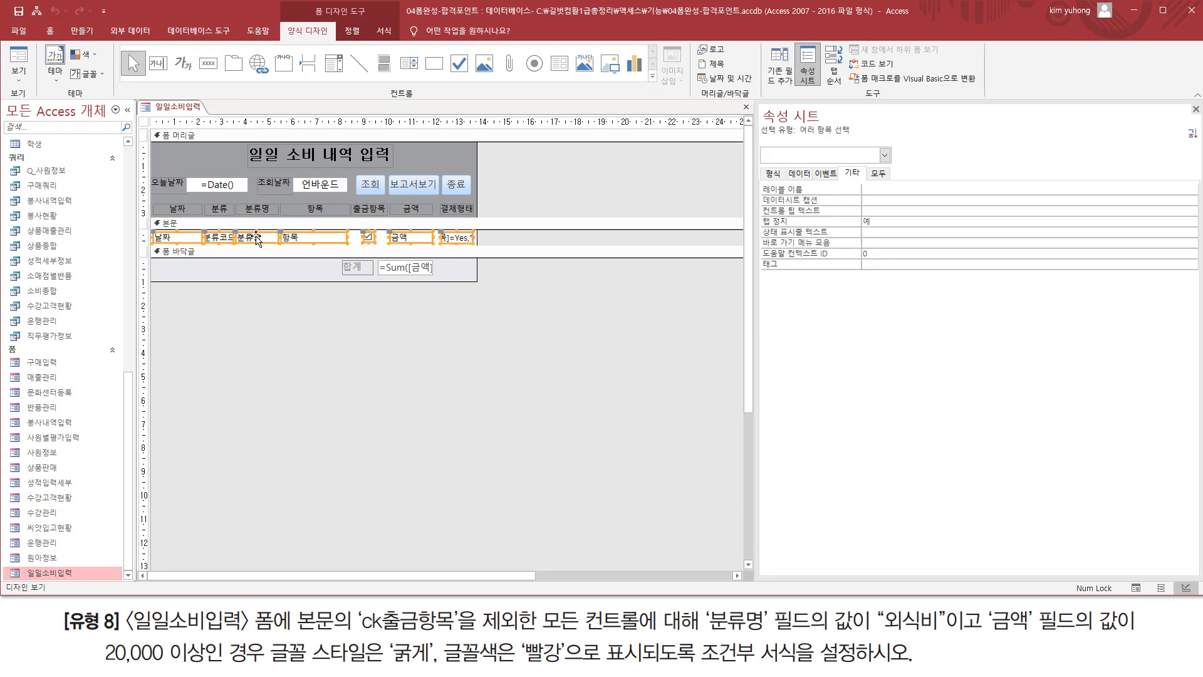
drag(359, 634, 533, 632)
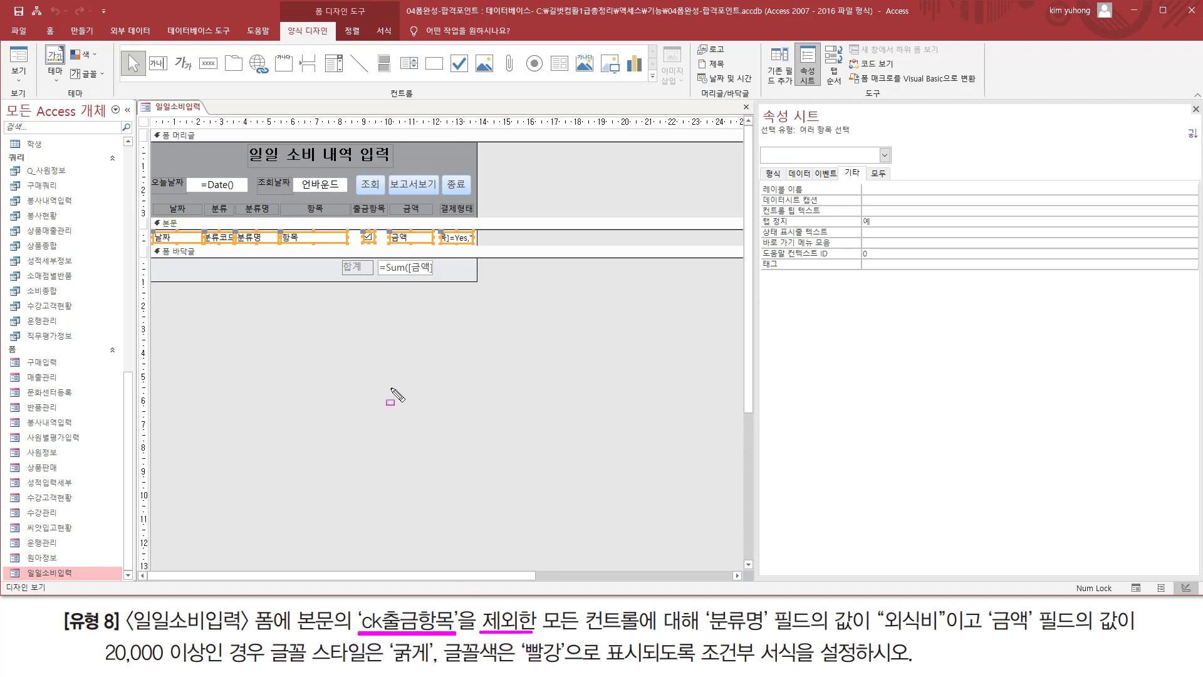
drag(358, 225, 379, 245)
key(Escape)
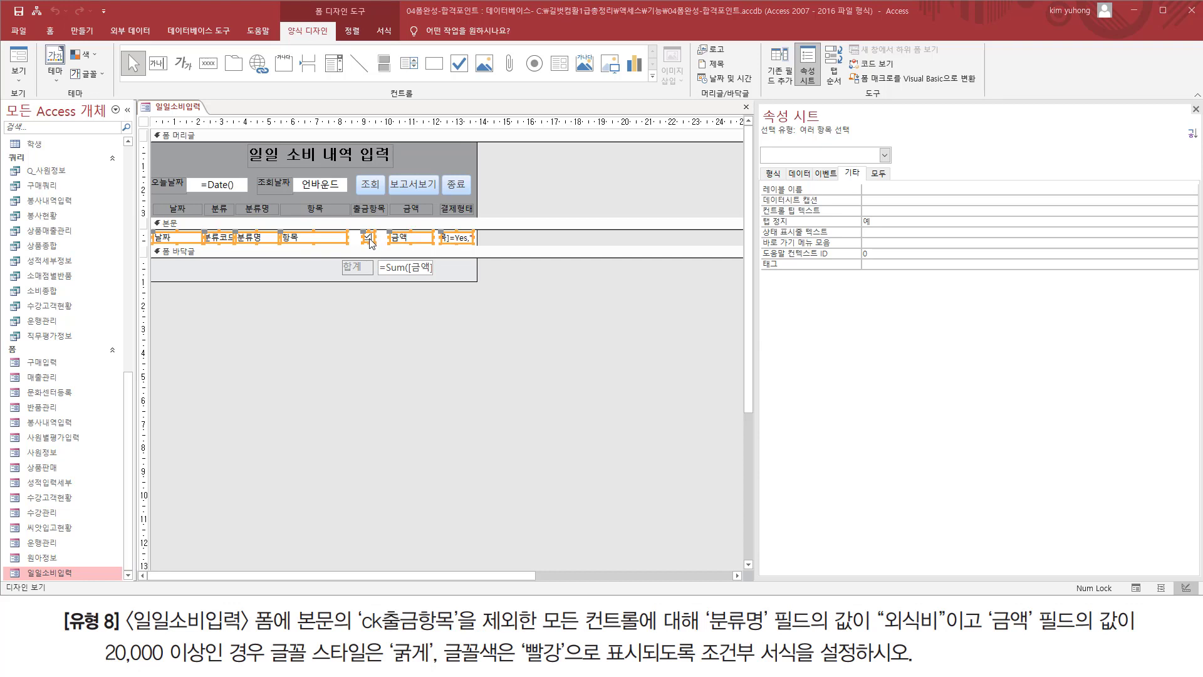
shift+click(369, 237)
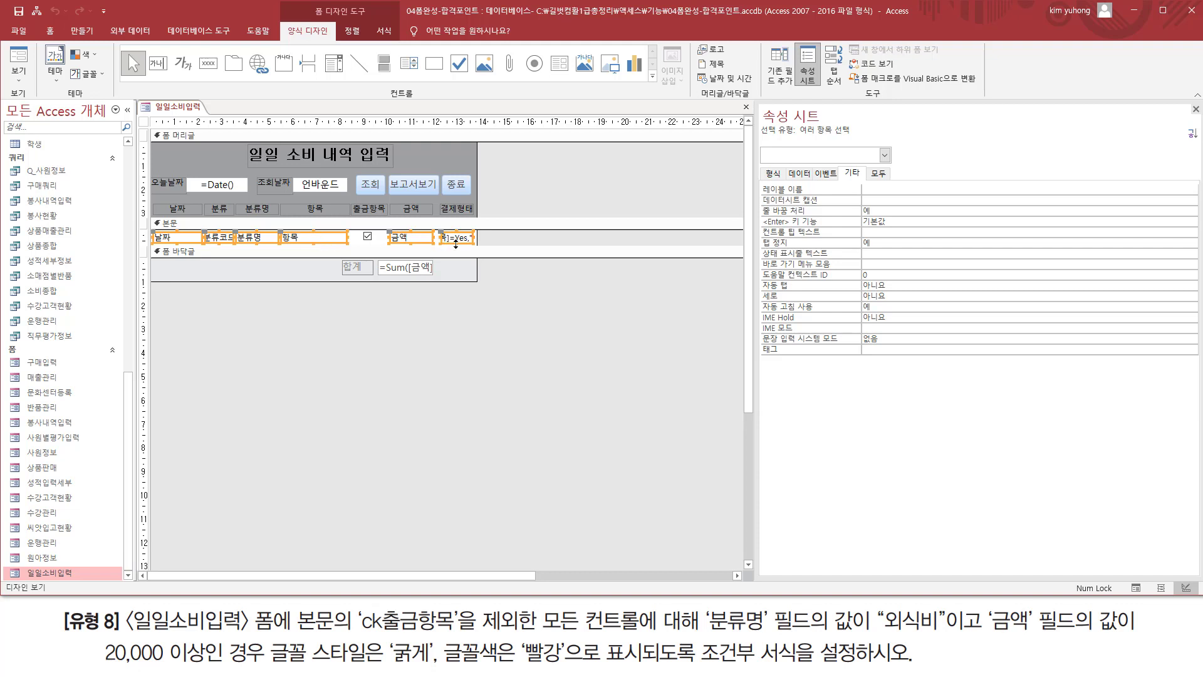
Create a conditional formatting rule for the selected controls using the expression [분류명]="외식비" and [금액]>=20000
click(387, 36)
click(484, 74)
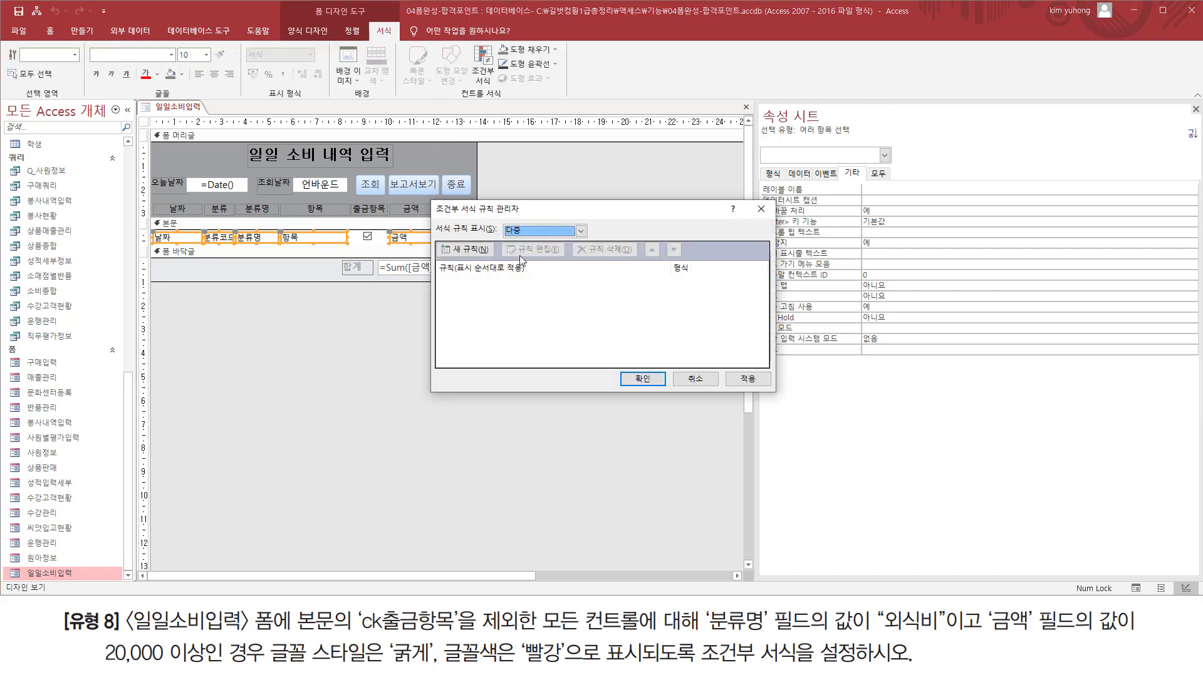
click(484, 251)
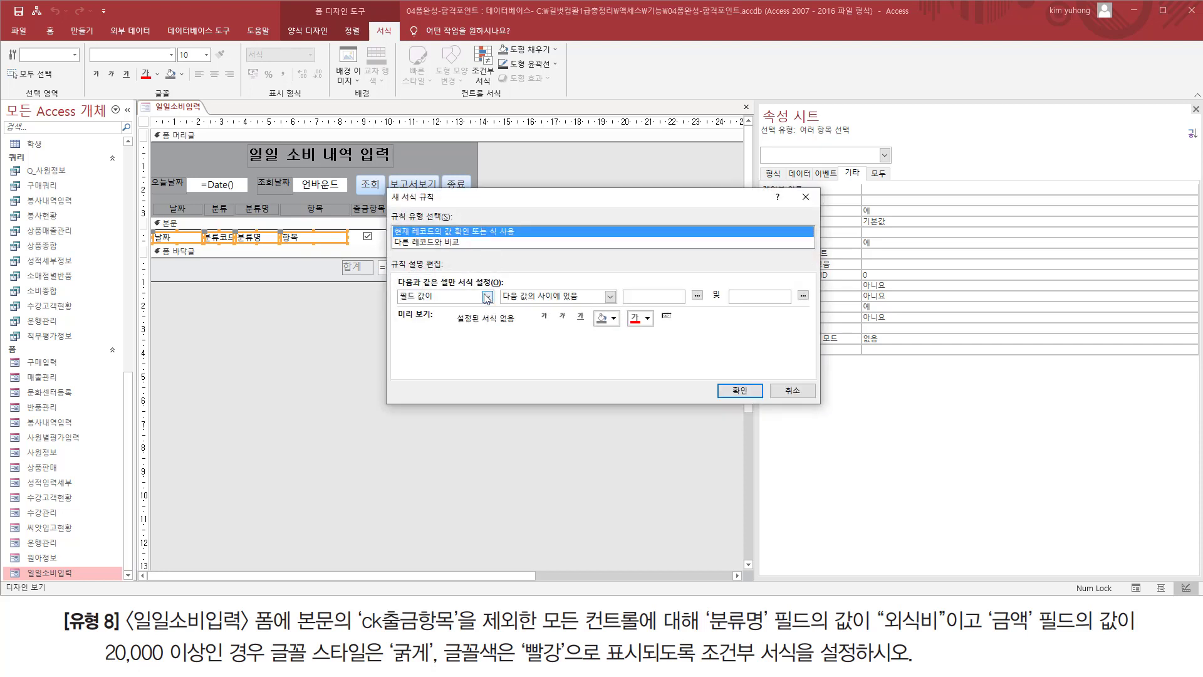
click(485, 295)
click(419, 317)
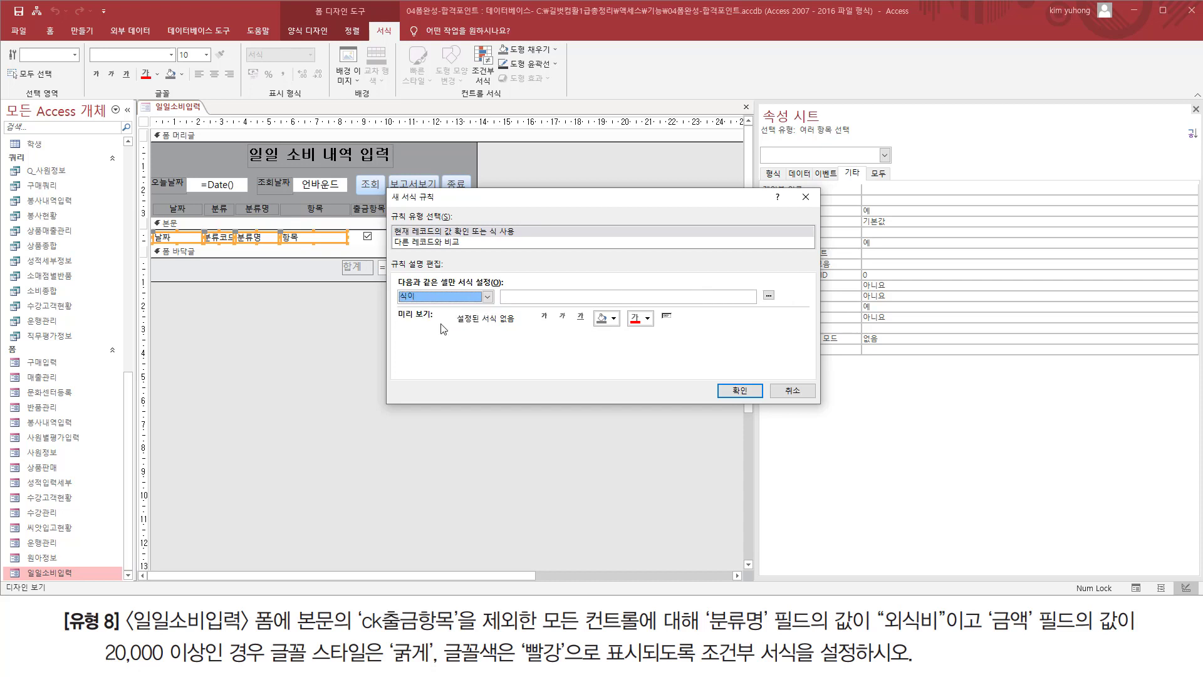
click(525, 297)
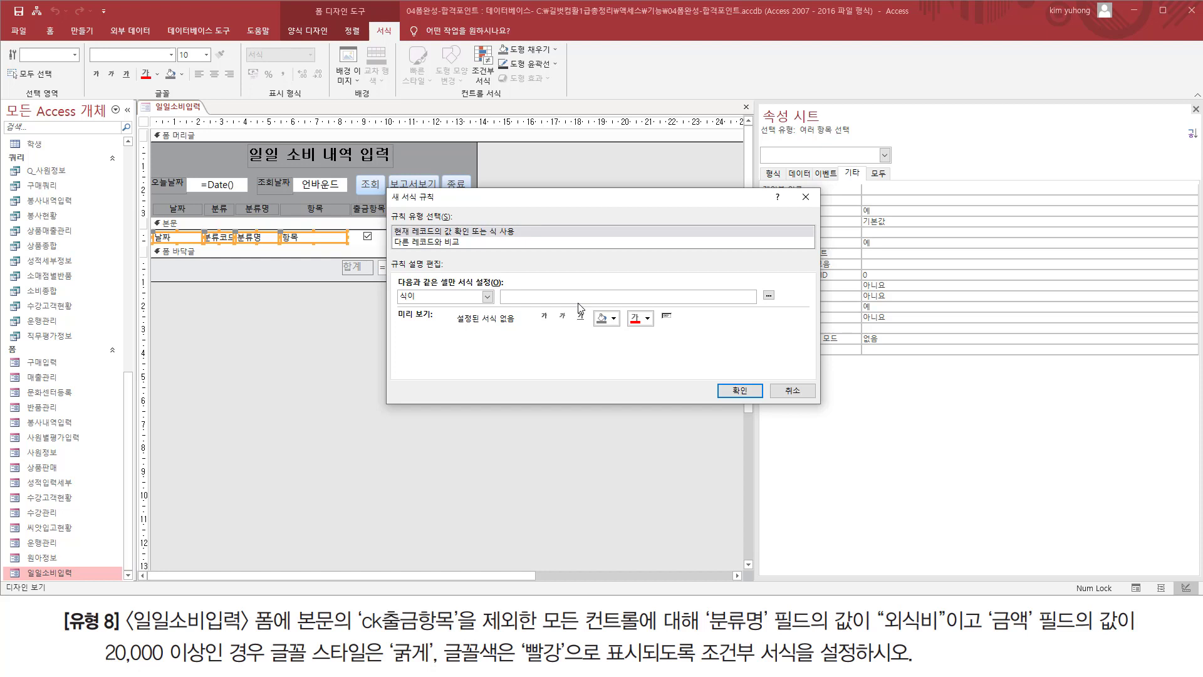
text([ㅂ)
text(분류명)
text(]="외식비)
text(ㄱ)
text(ㅡㅁㅇㅐㄱ])
Format the 외식비 rule as bold with a red font colour and apply it to the selected 본문 controls
click(544, 317)
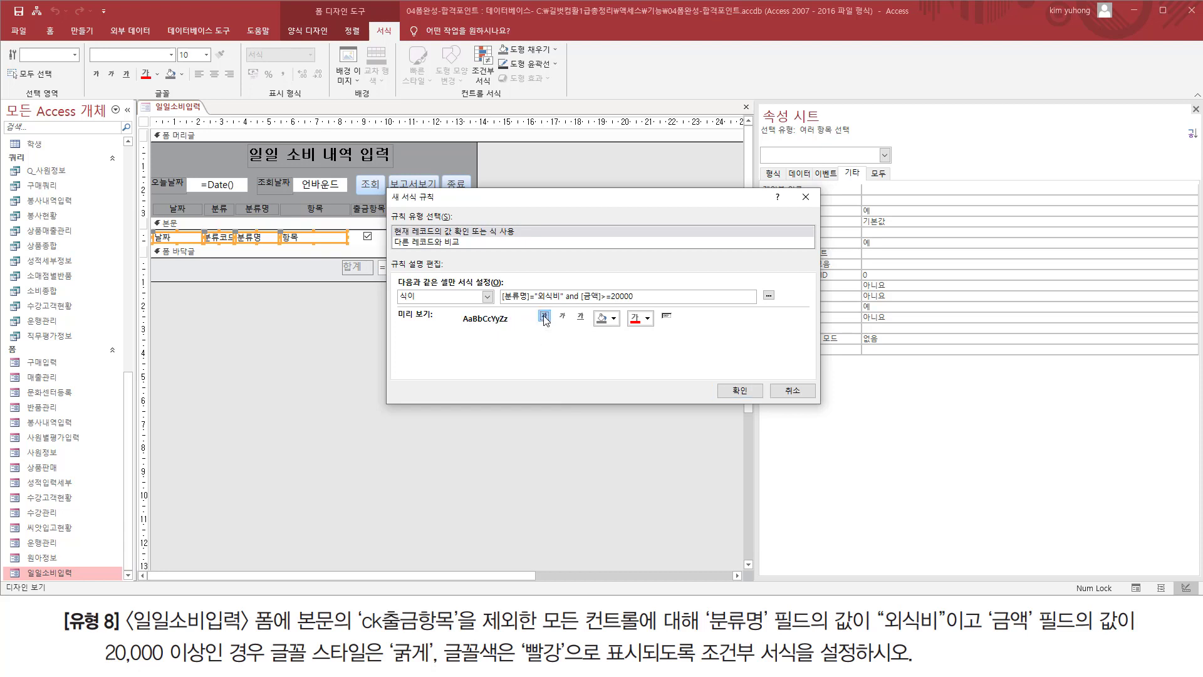
click(634, 319)
click(740, 391)
click(643, 378)
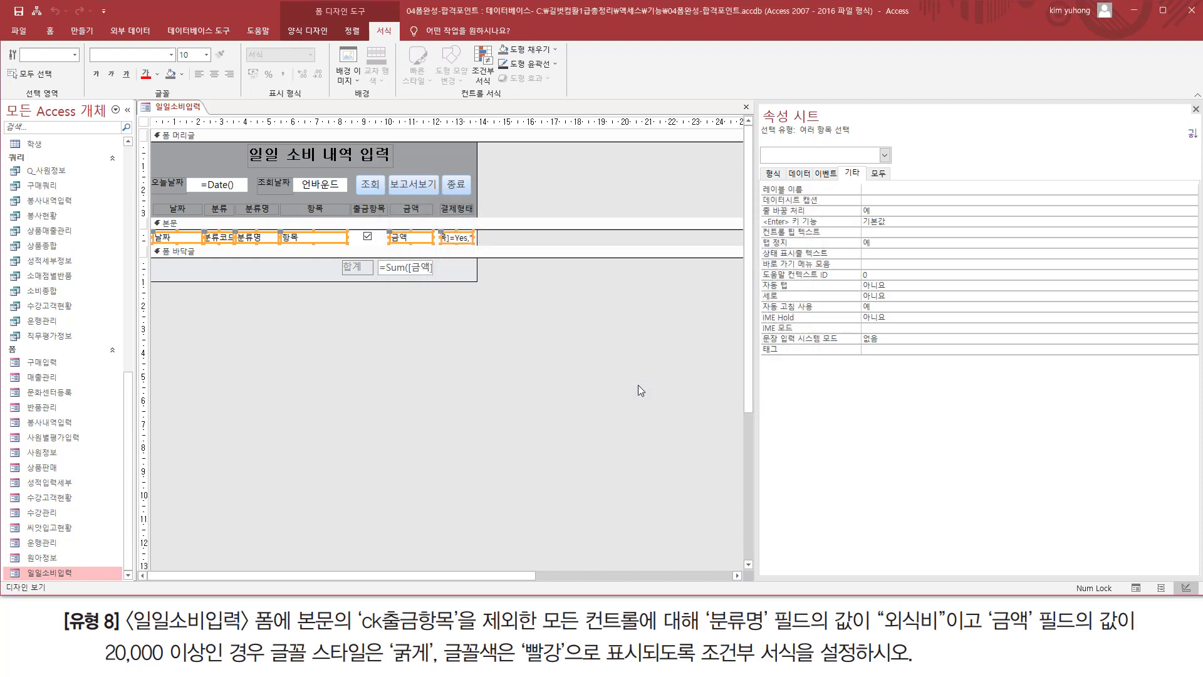
click(353, 362)
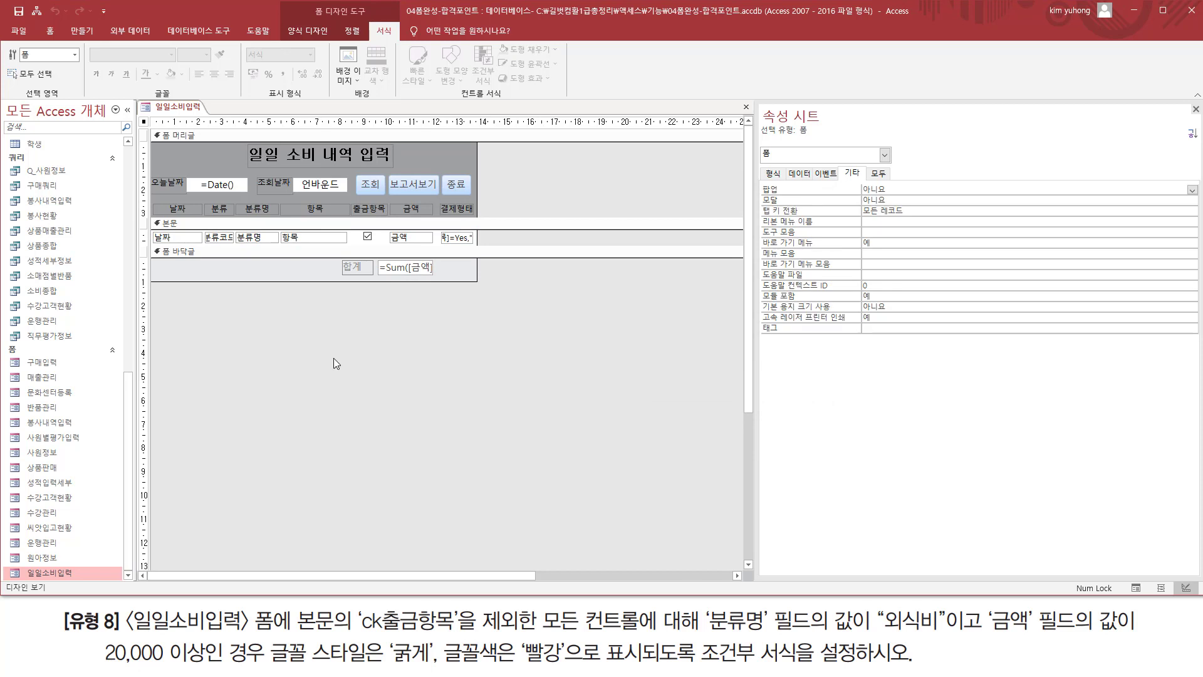
Show the 일일소비입력 form in Form View and check the conditional formatting on the 외식비 records
click(310, 32)
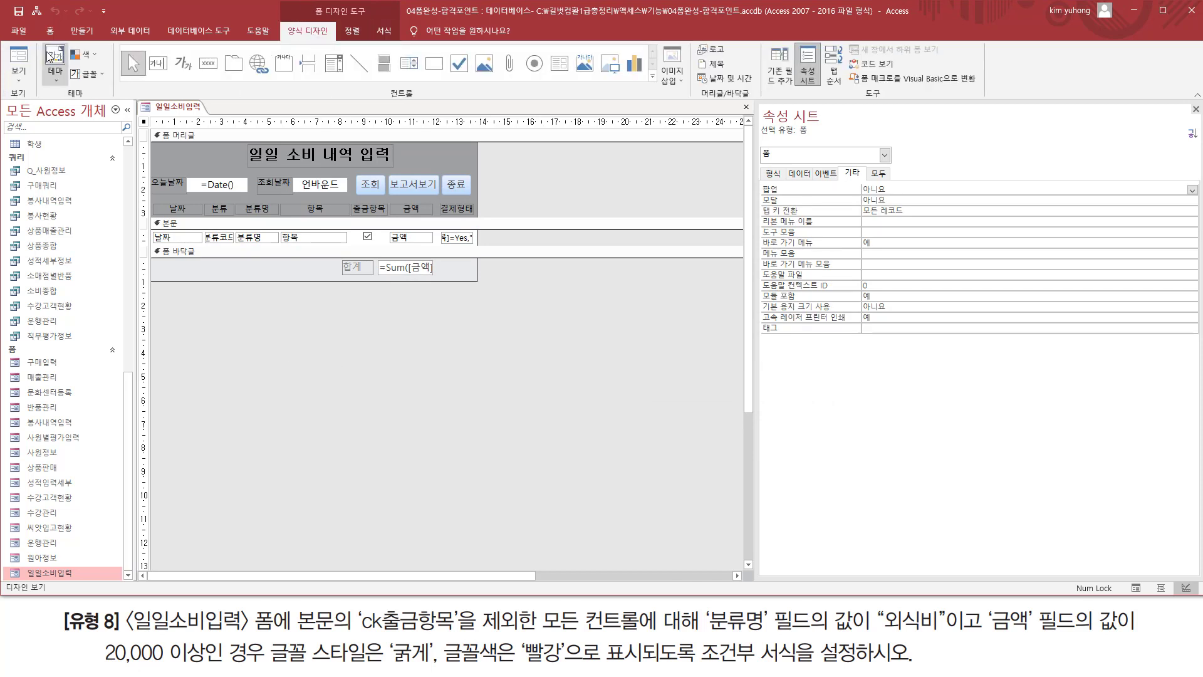
click(23, 56)
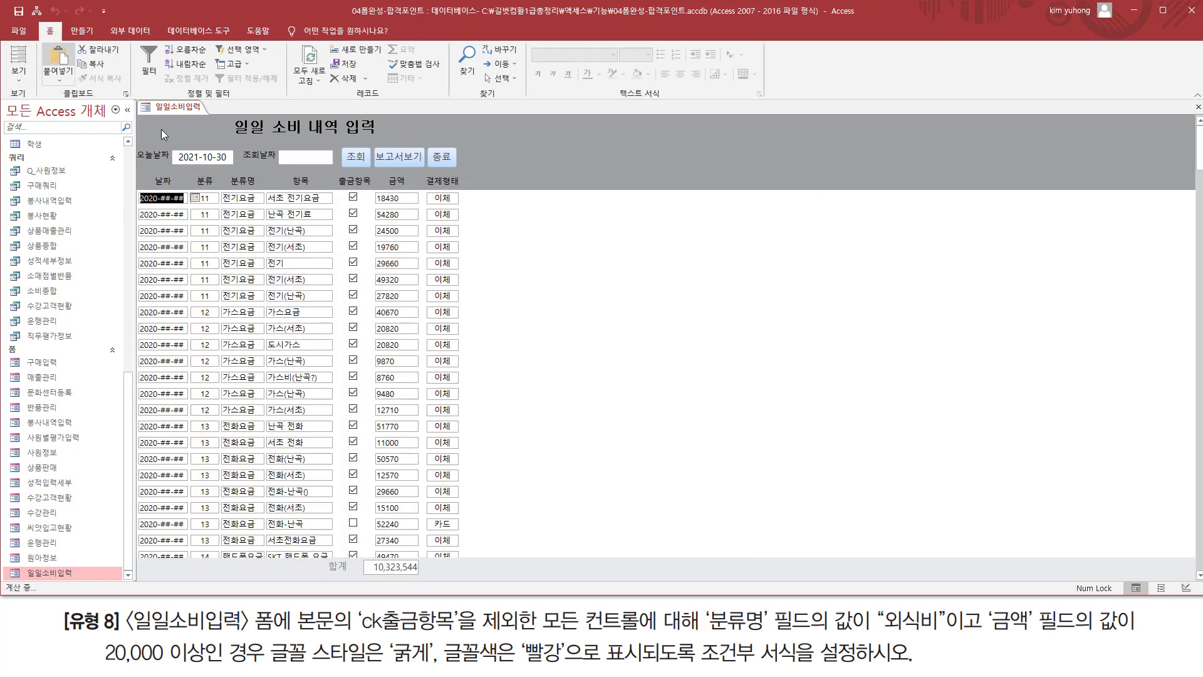
scroll(332, 276, down, 10)
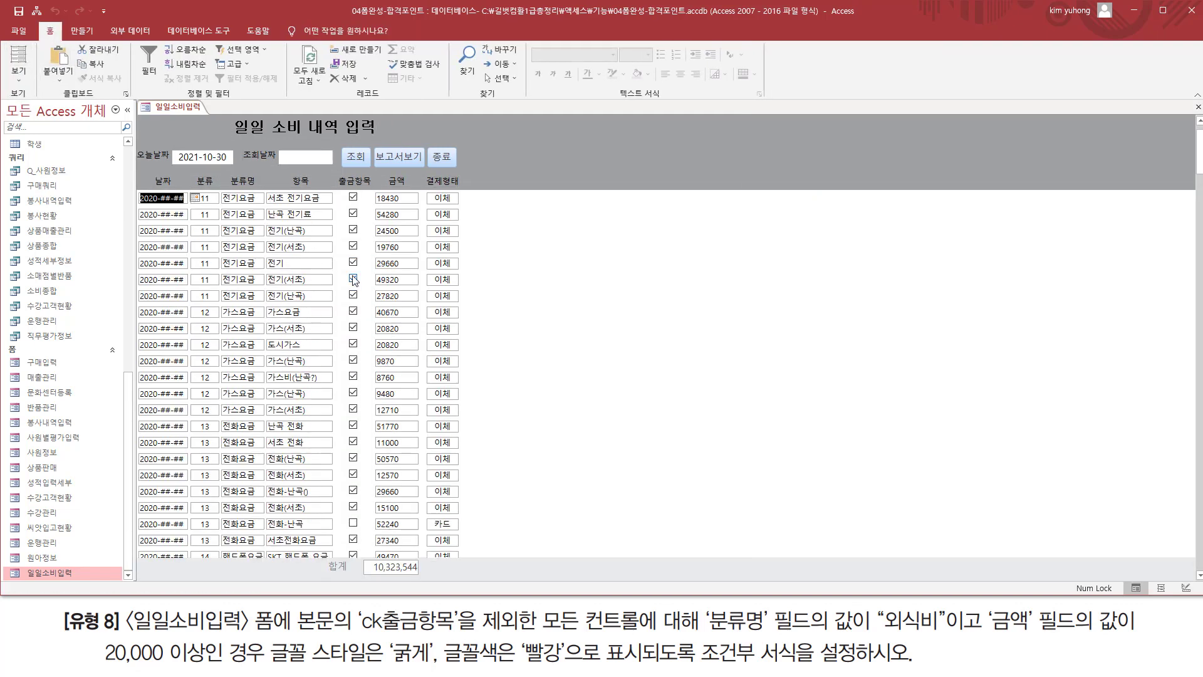
scroll(337, 289, up, 4)
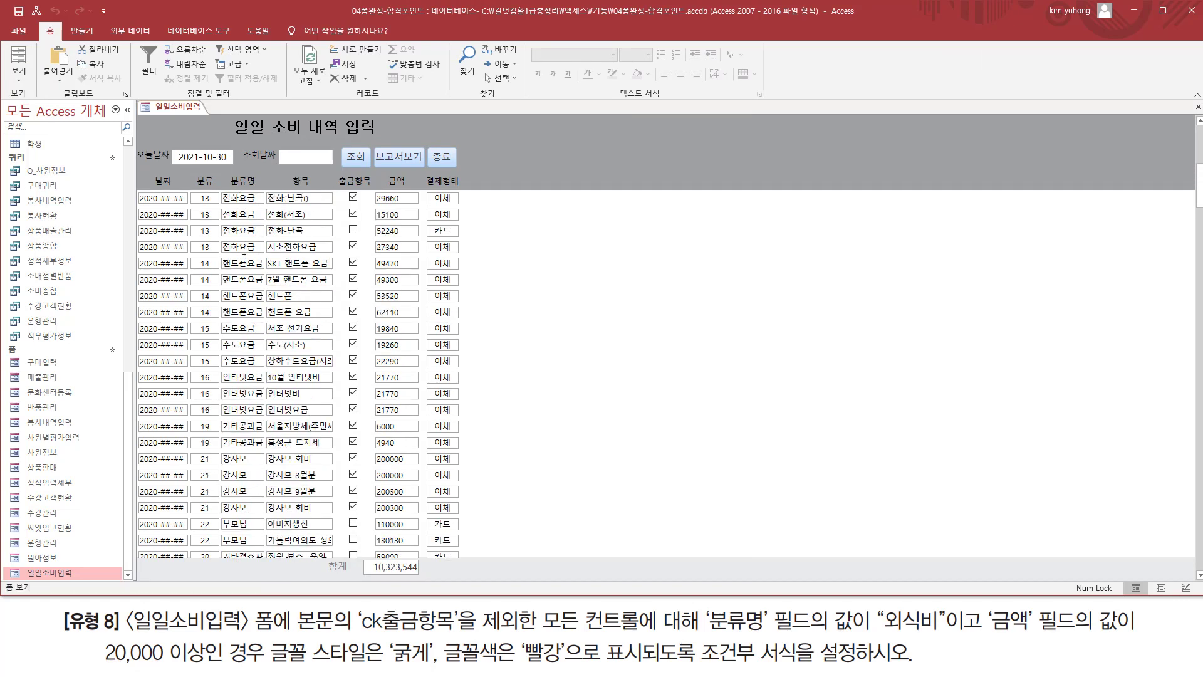
scroll(241, 364, down, 15)
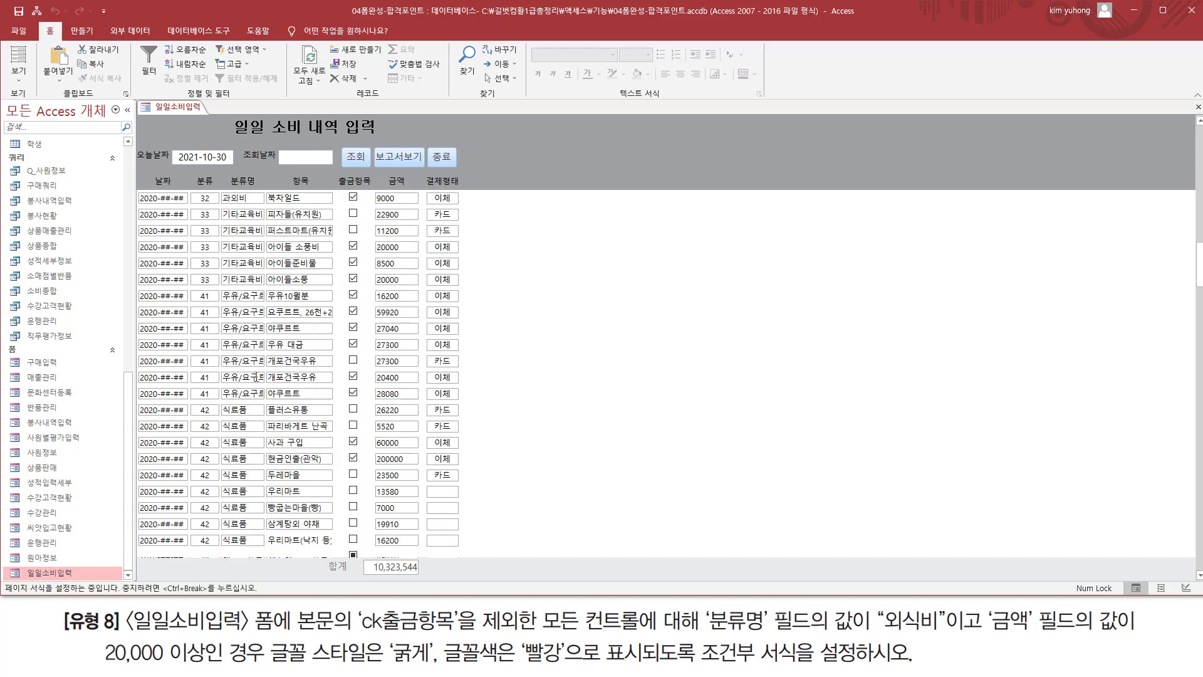
scroll(289, 383, down, 10)
scroll(282, 386, down, 4)
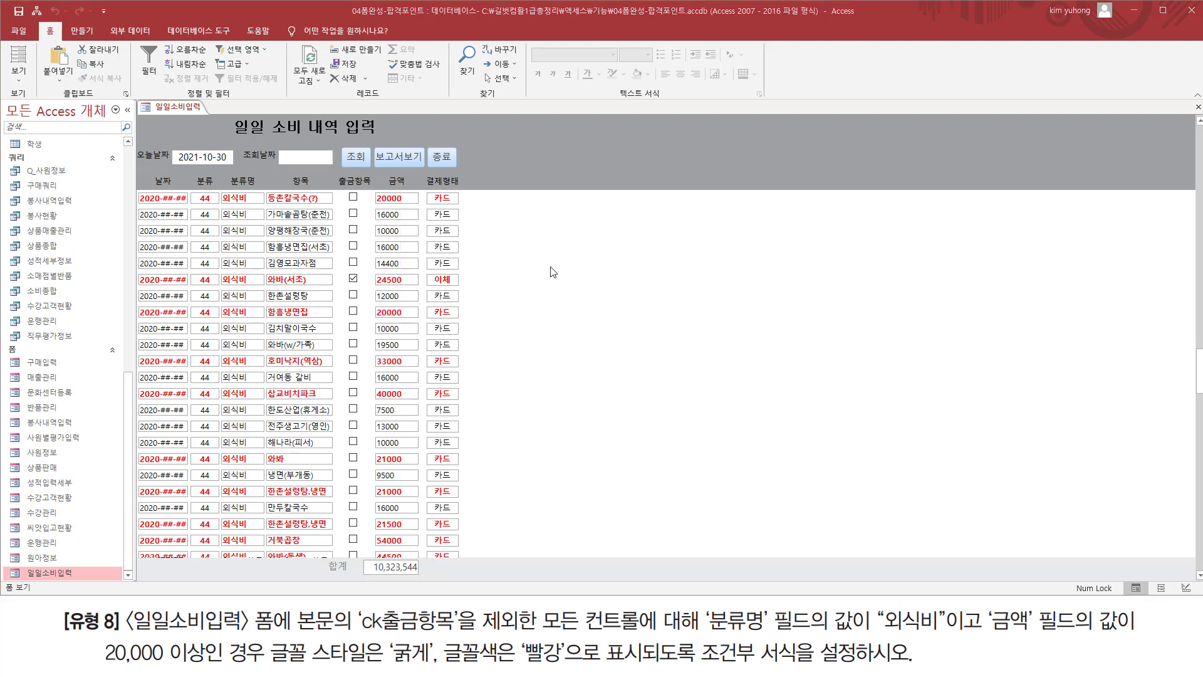
Close the 일일소비입력 form and save its design changes
click(1197, 107)
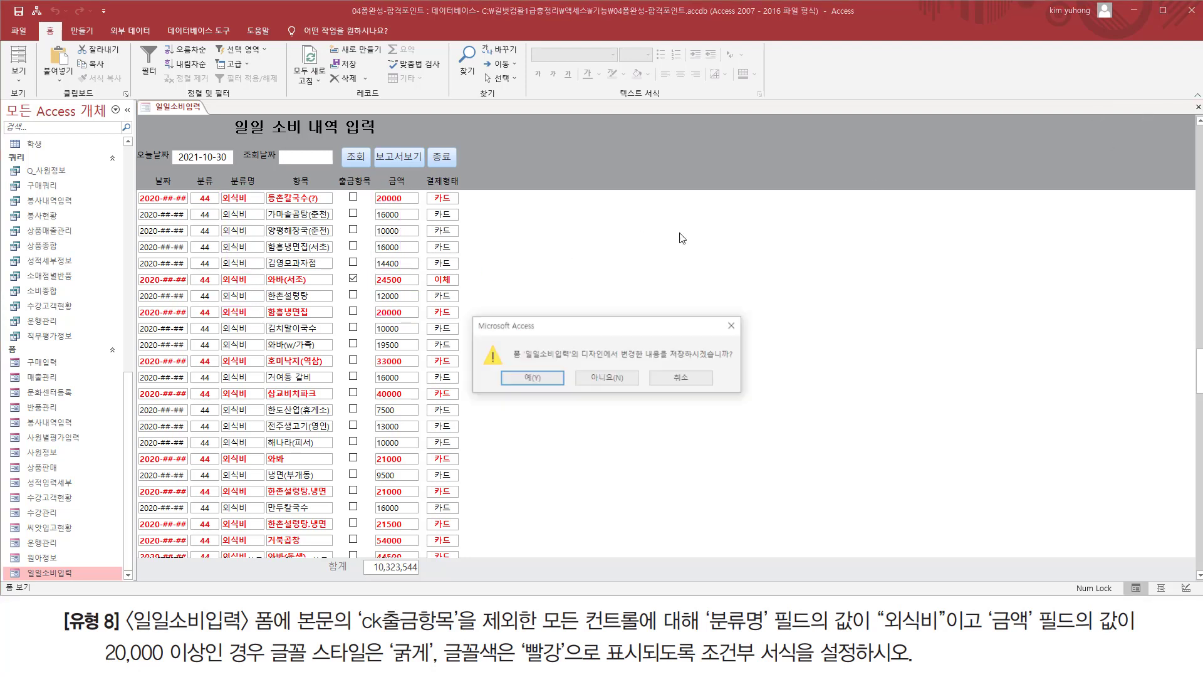
click(531, 378)
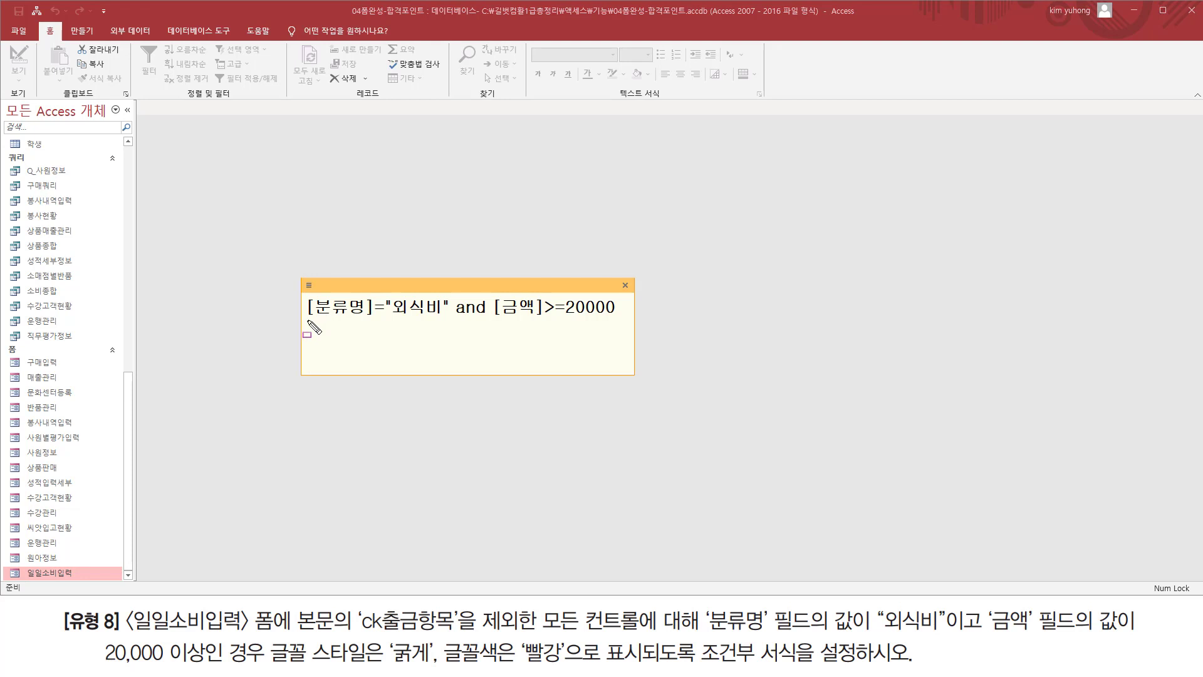
drag(307, 321, 621, 320)
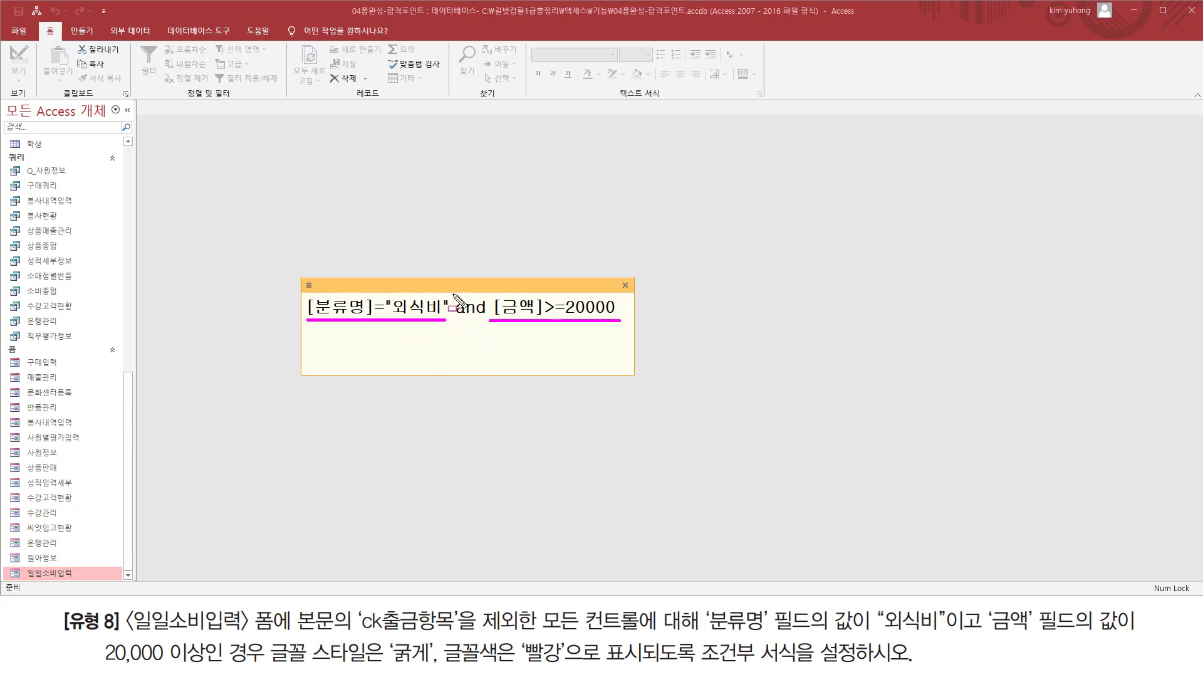
drag(453, 294, 489, 329)
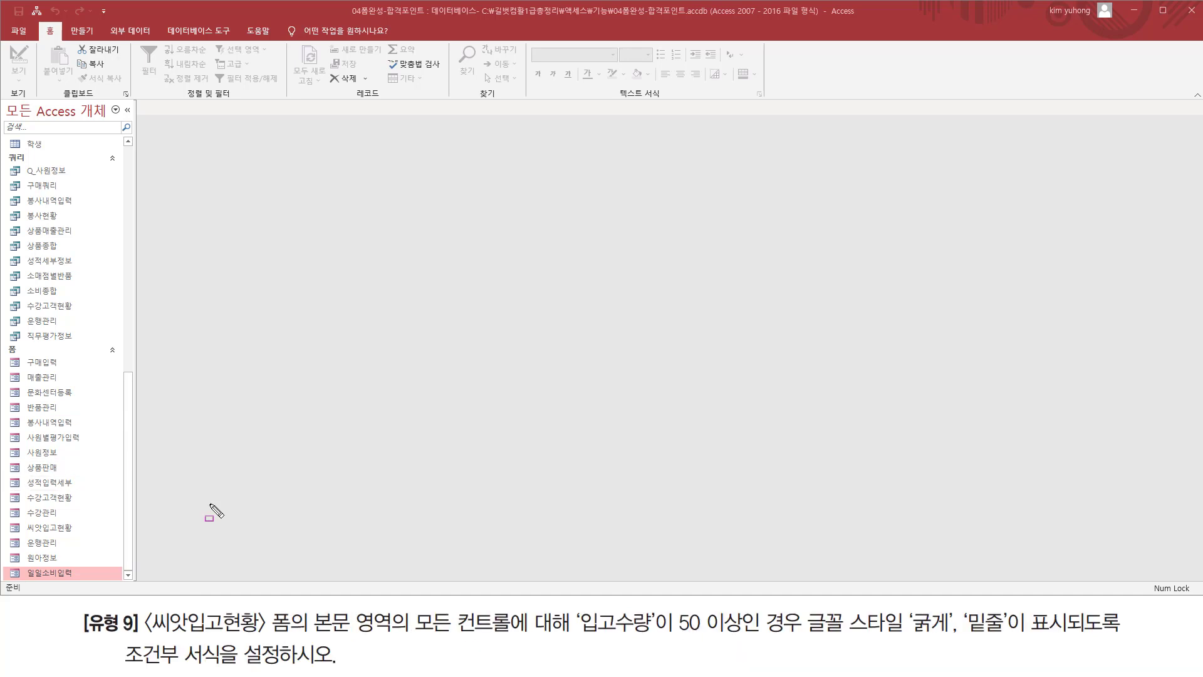
mouse_move(143, 635)
mouse_down()
mouse_move(257, 634)
mouse_move(267, 605)
mouse_up()
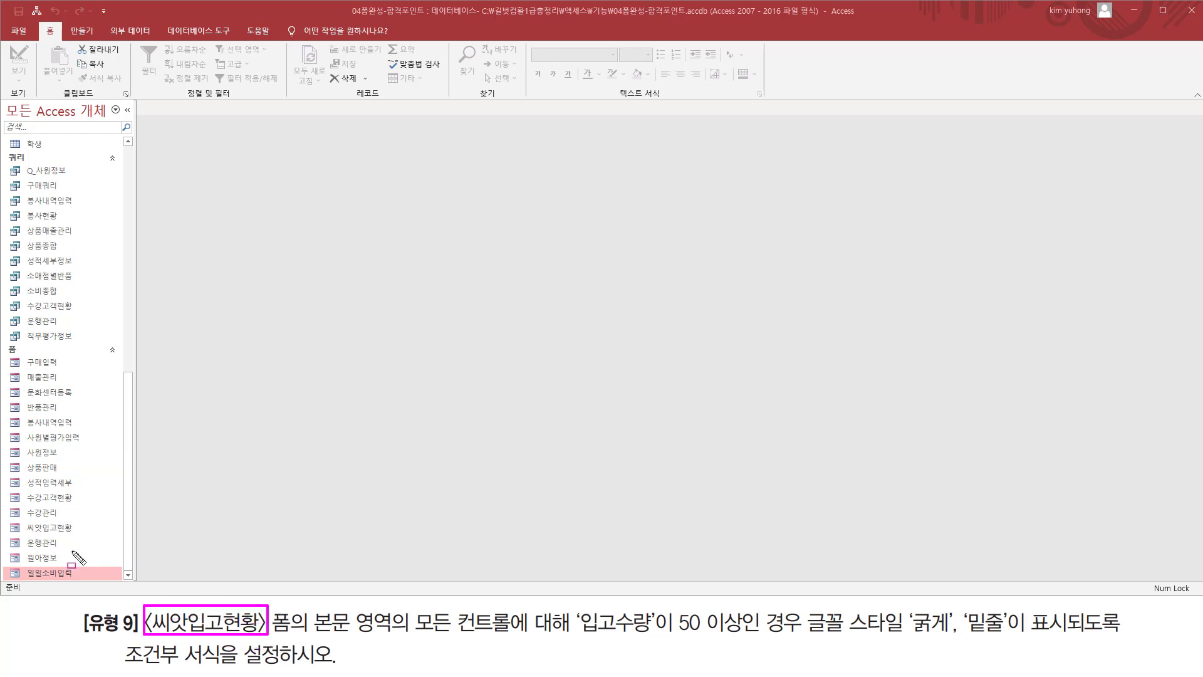
key(Escape)
Open the 씨앗입고현황 form from the form list
click(80, 527)
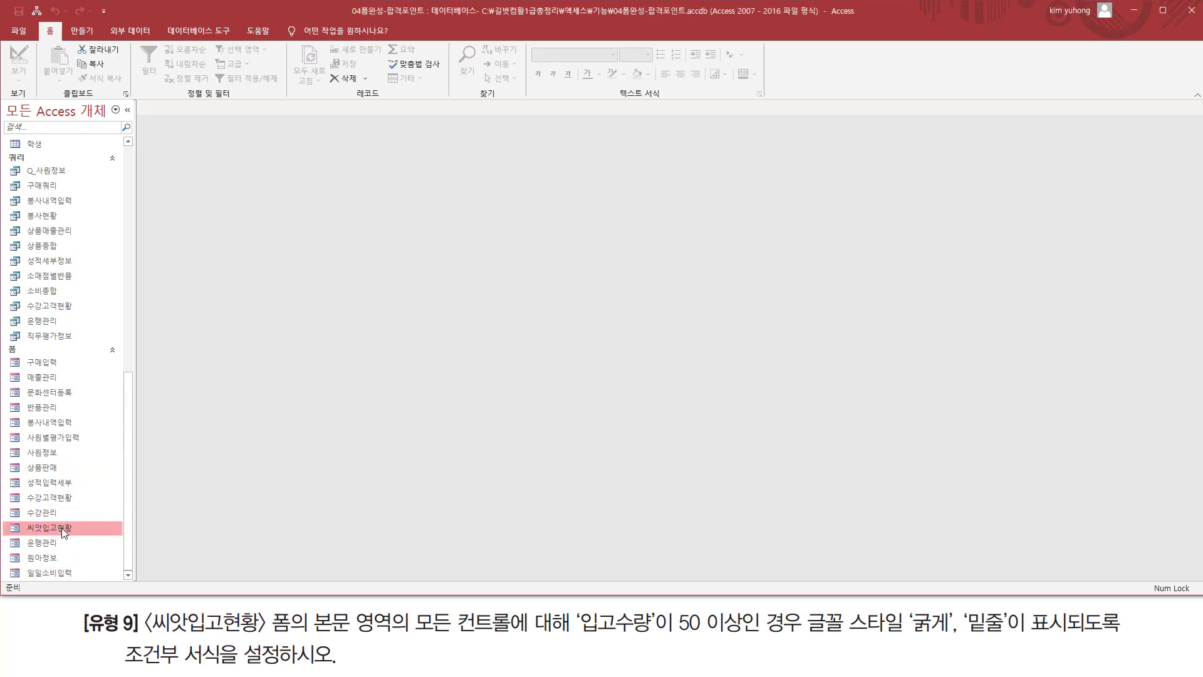
double_click(63, 528)
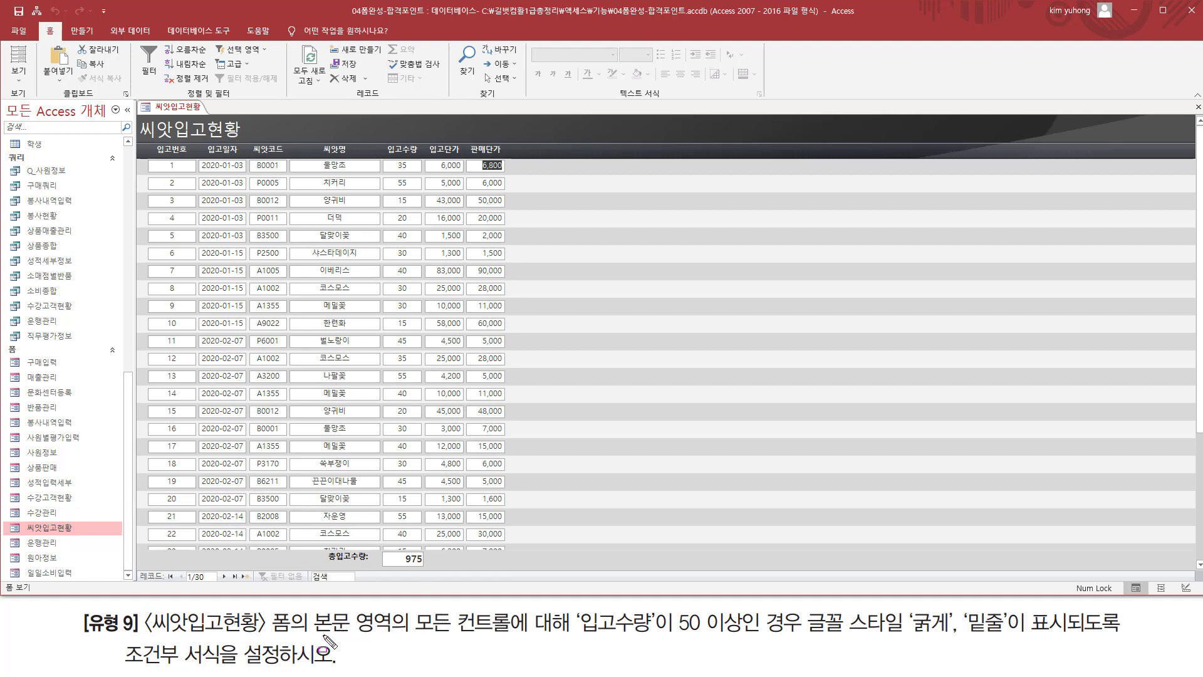
mouse_move(314, 635)
mouse_down()
mouse_move(395, 636)
mouse_move(417, 607)
mouse_move(570, 644)
mouse_up()
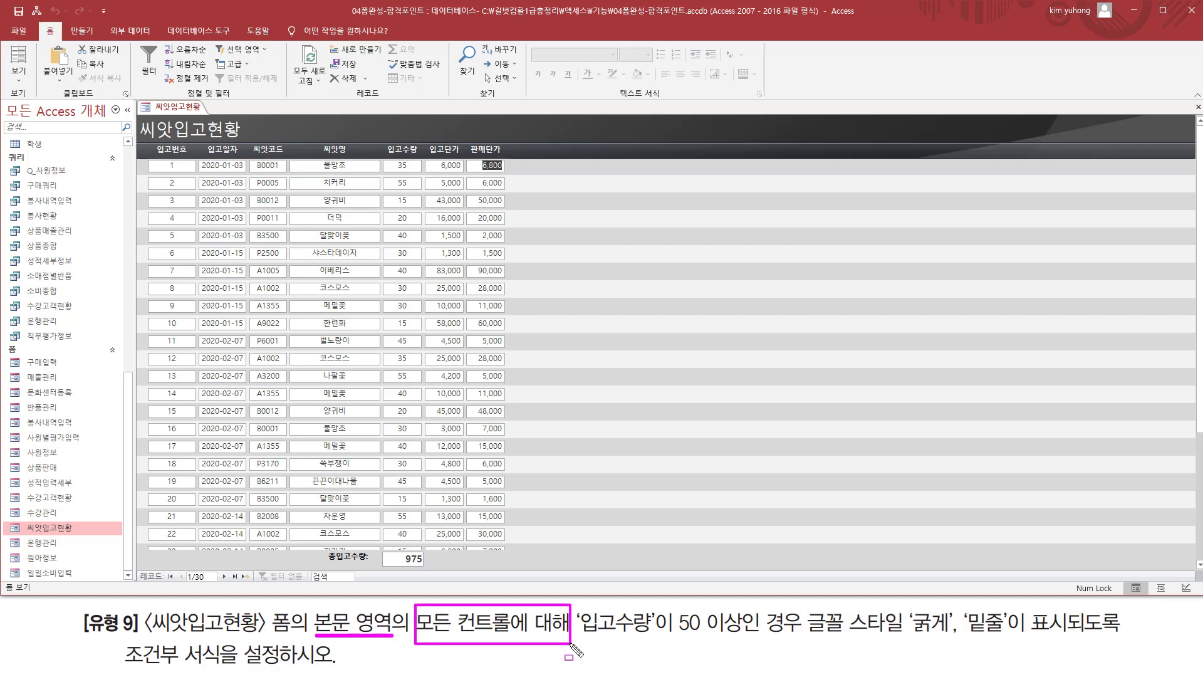
drag(804, 638, 1106, 637)
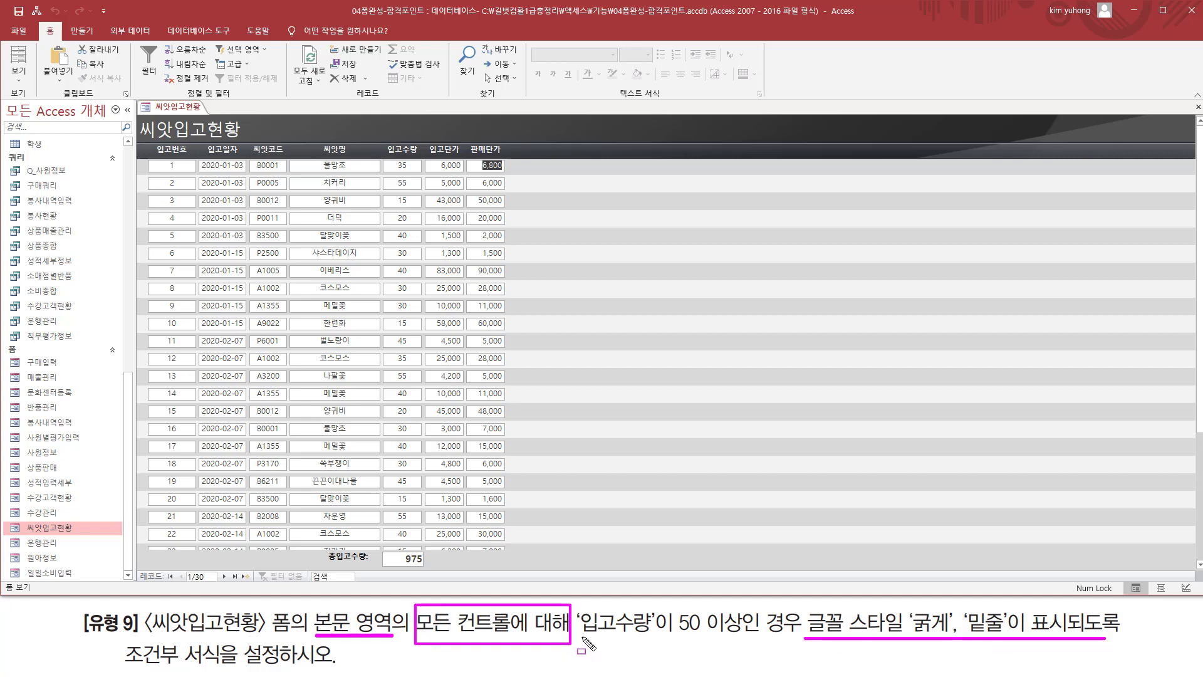
drag(582, 638, 649, 637)
mouse_move(396, 157)
mouse_down()
mouse_move(420, 567)
mouse_move(417, 553)
mouse_up()
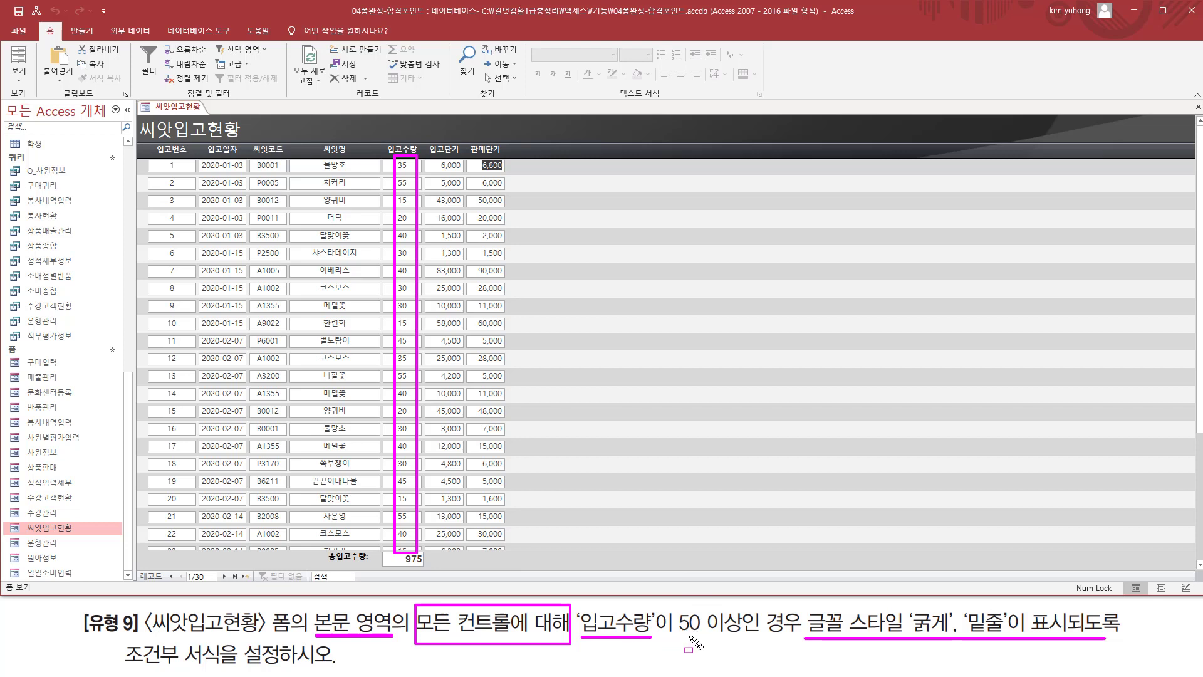
drag(679, 636, 739, 636)
key(Escape)
Switch the 씨앗입고현황 form to Design View and select all controls in the 본문 section
right_click(180, 112)
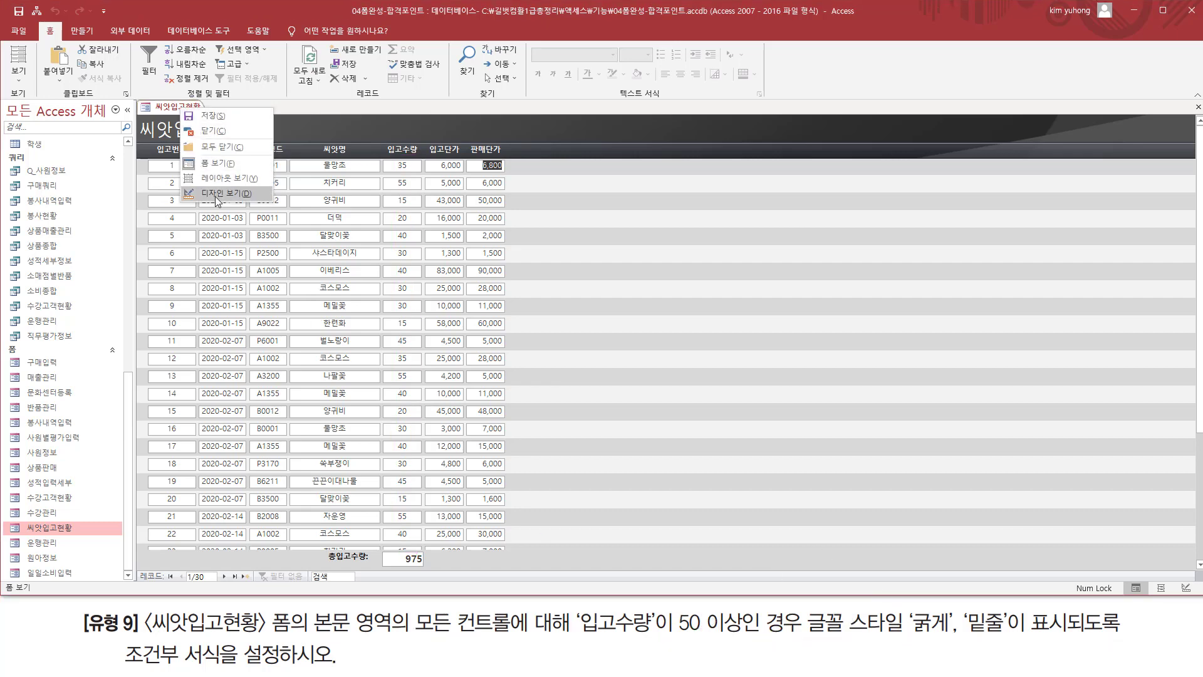
click(216, 195)
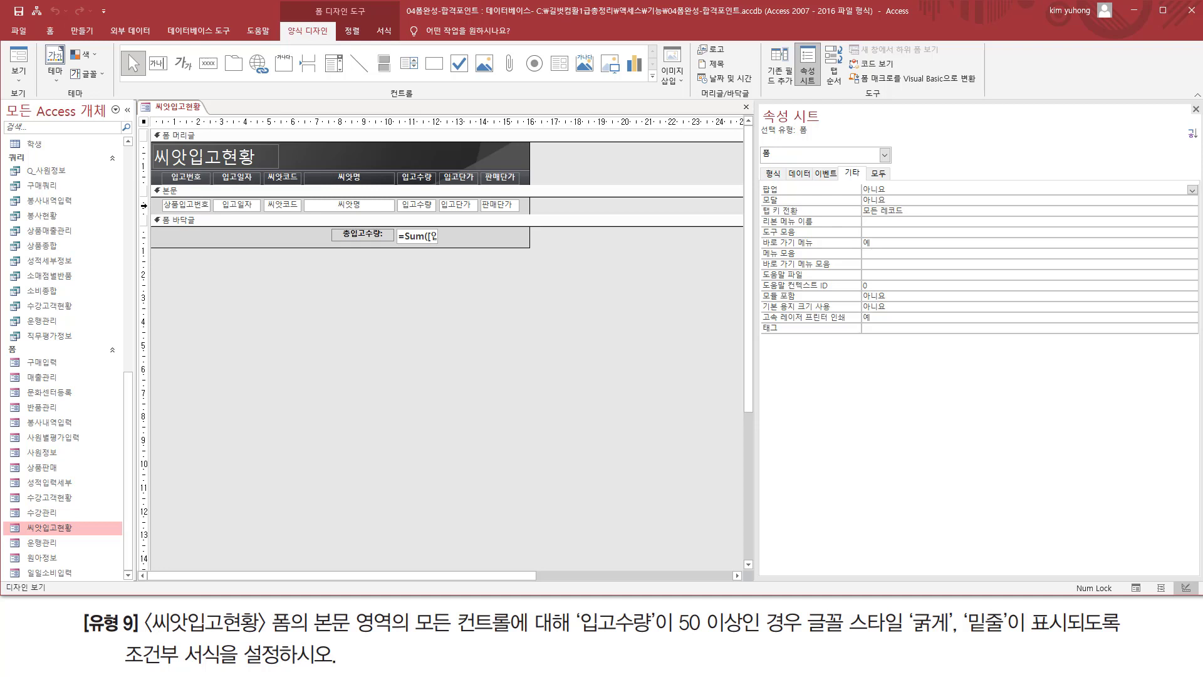
click(143, 205)
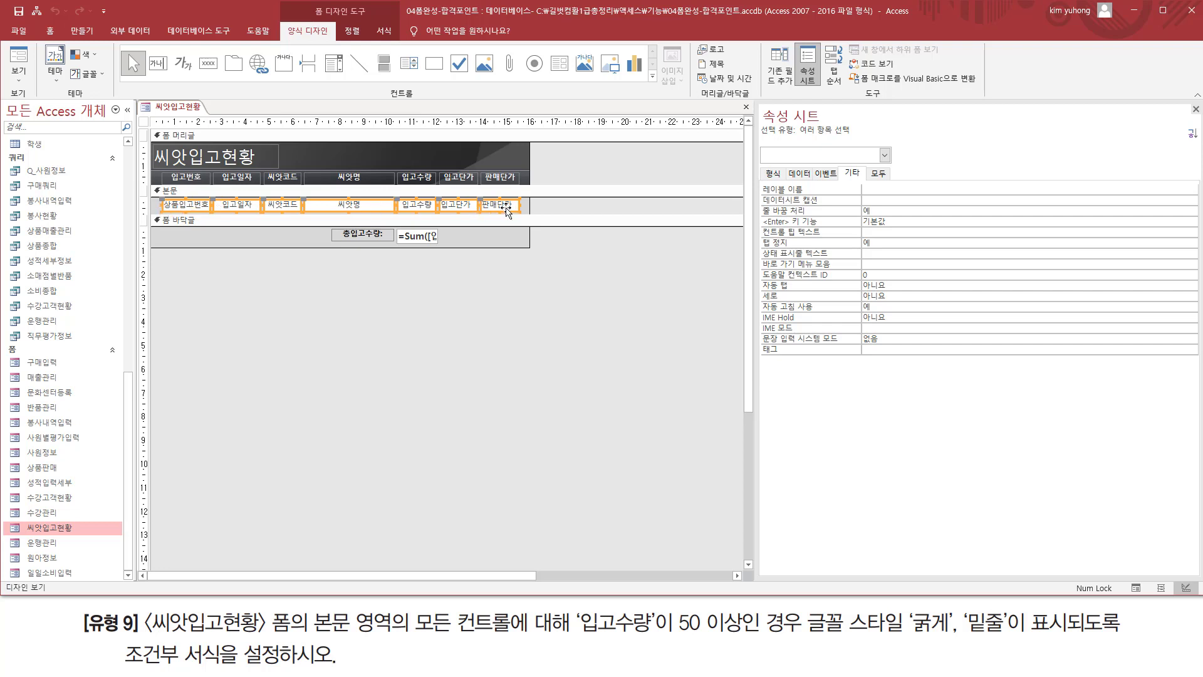
Create a conditional formatting rule for the selected 씨앗입고현황 controls using the expression [입고수량]>=50
click(378, 30)
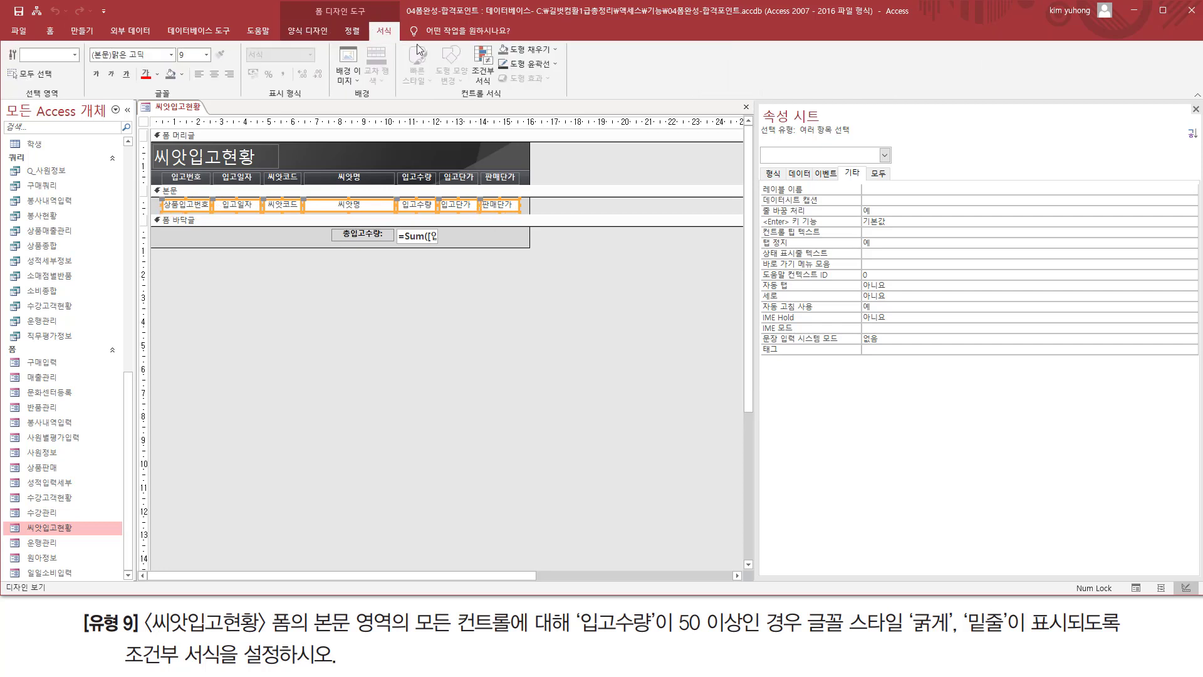
click(488, 62)
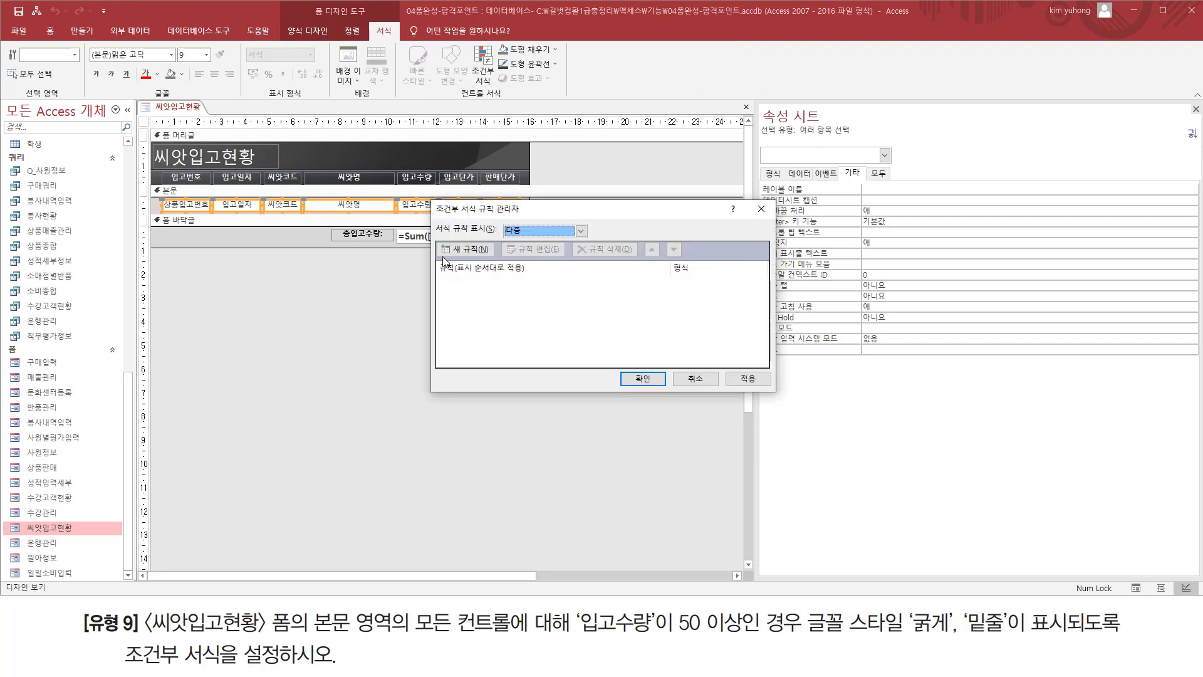
click(468, 253)
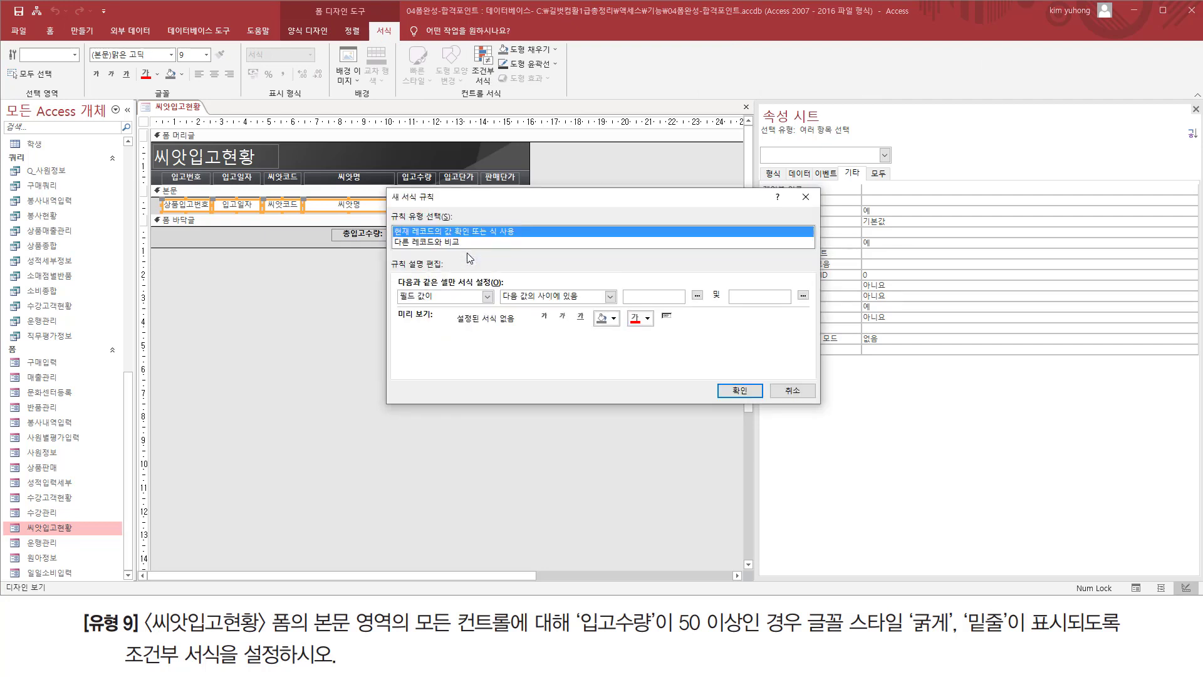
click(442, 297)
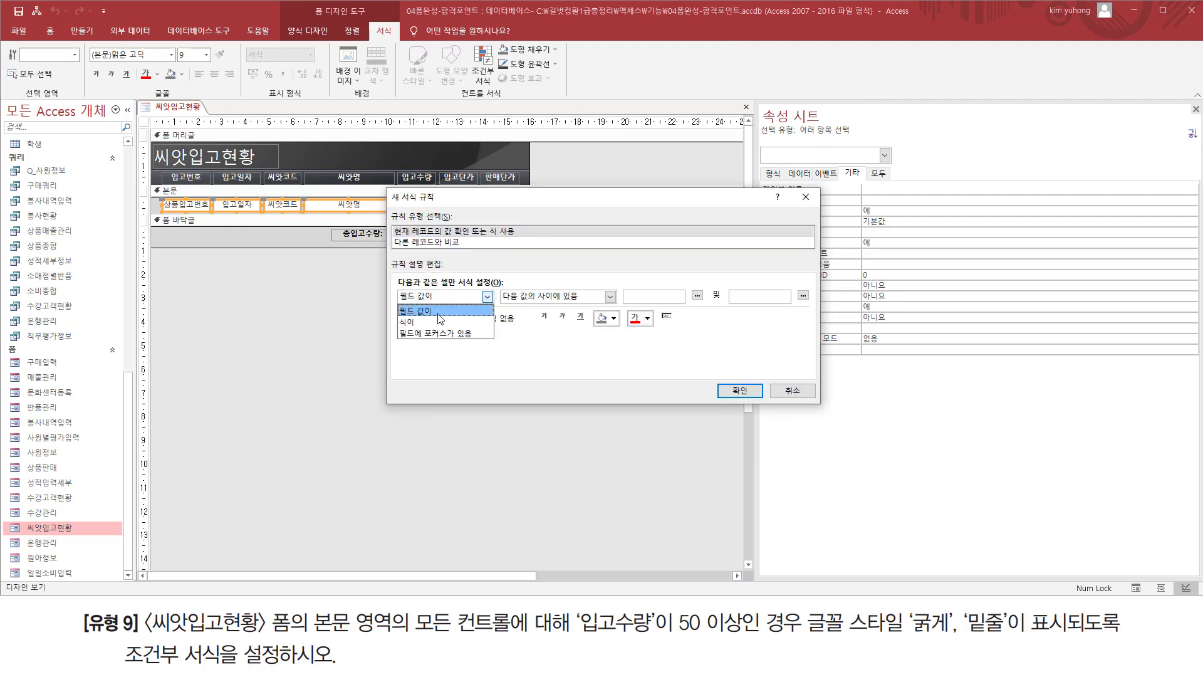
click(439, 321)
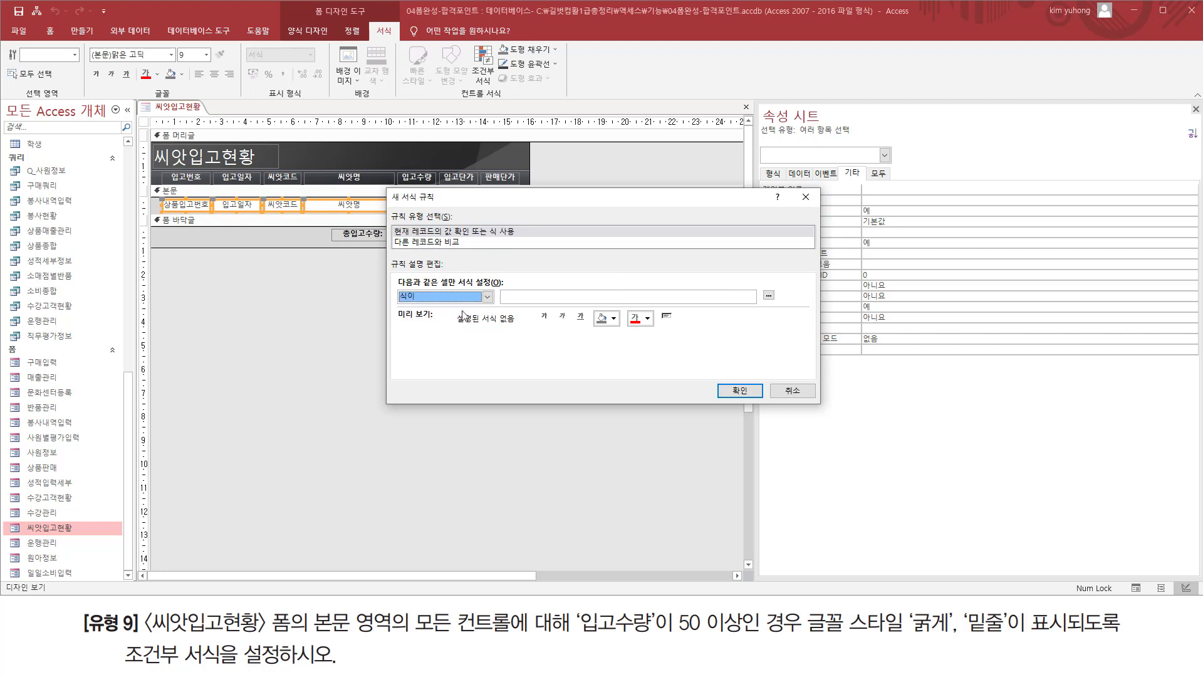
click(528, 296)
text([입고수량]>=50)
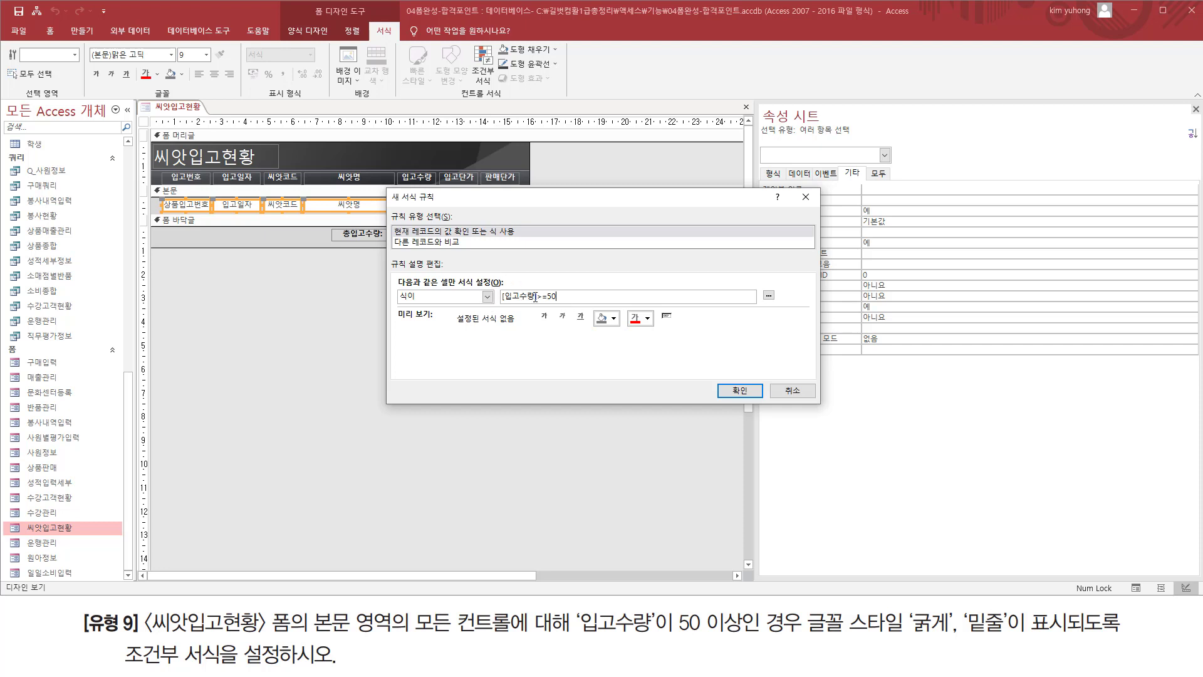
Format the 입고수량 rule as bold and underlined, and apply it to the selected 본문 controls
click(544, 317)
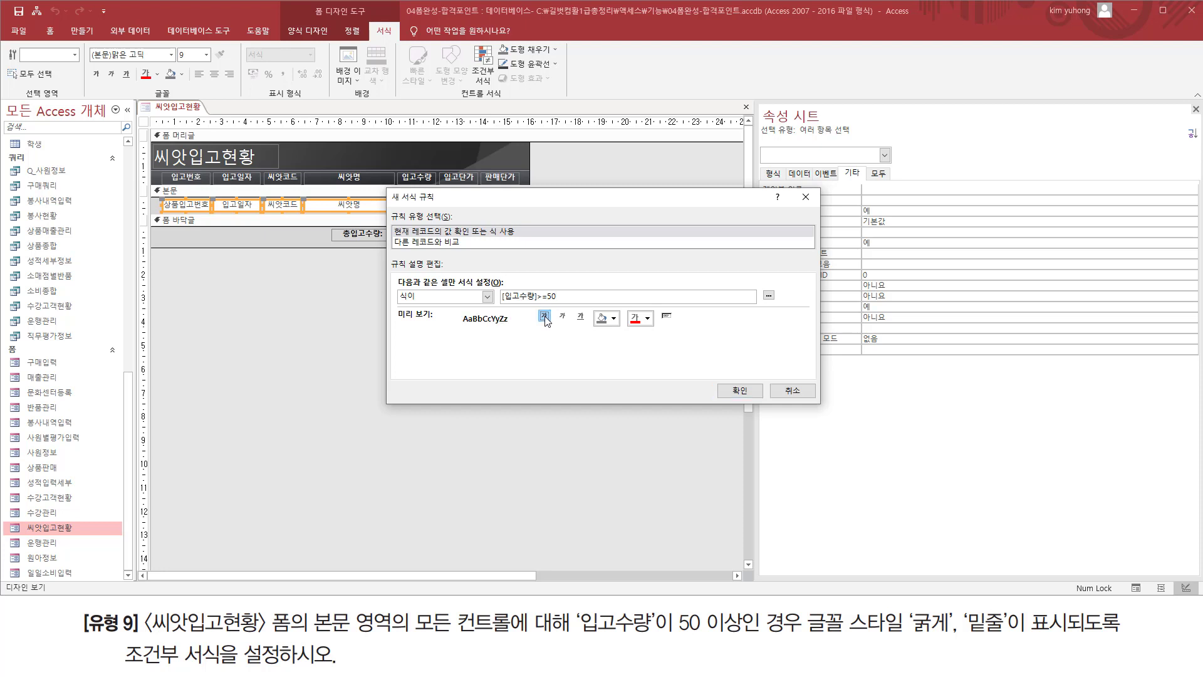
click(581, 318)
click(747, 391)
click(646, 379)
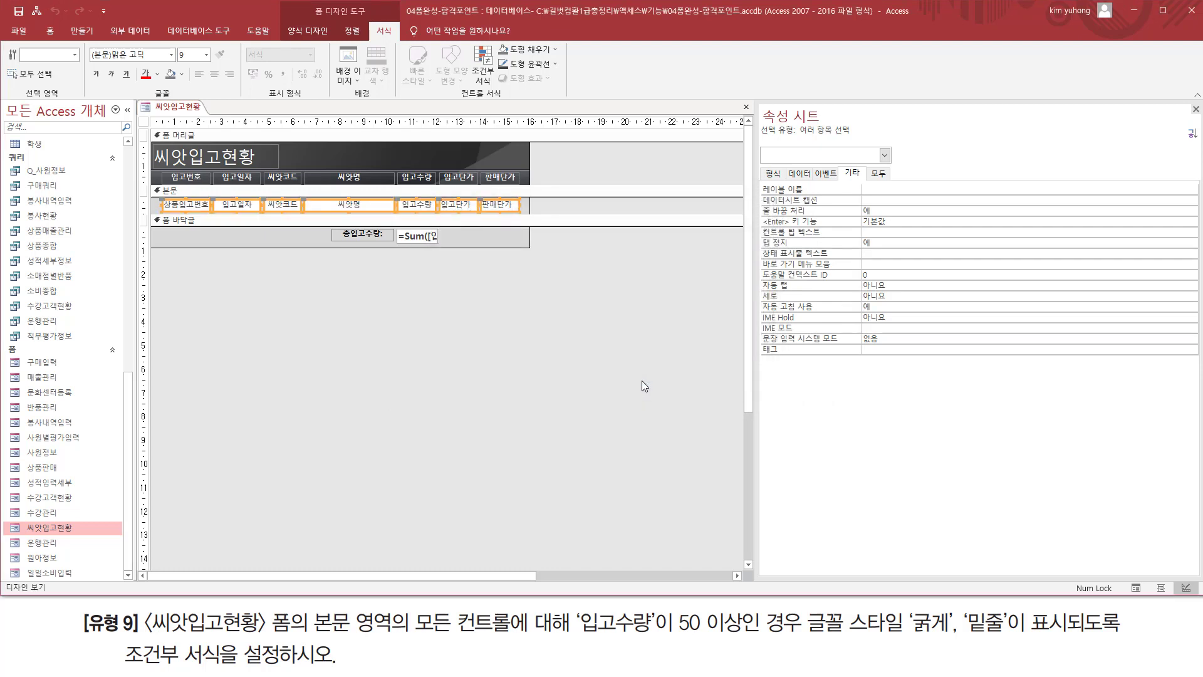
click(280, 294)
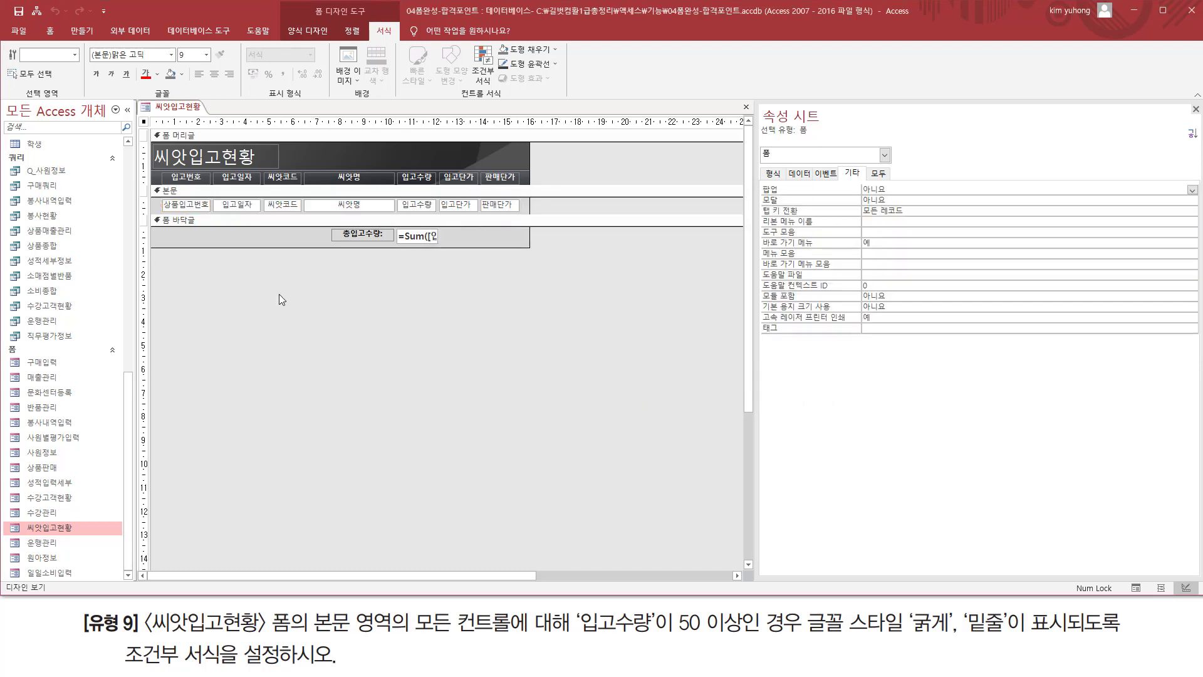
Switch the 씨앗입고현황 form to Form View and check the formatting of the records with 입고수량 of 50 or more
click(308, 32)
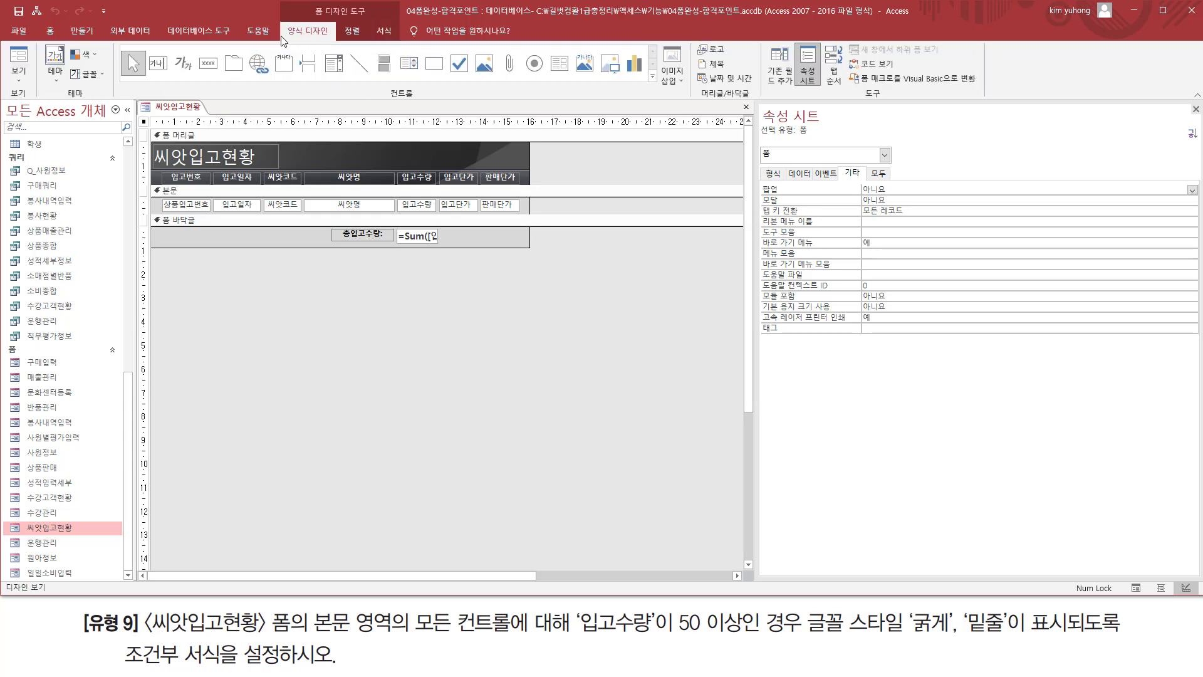
click(19, 60)
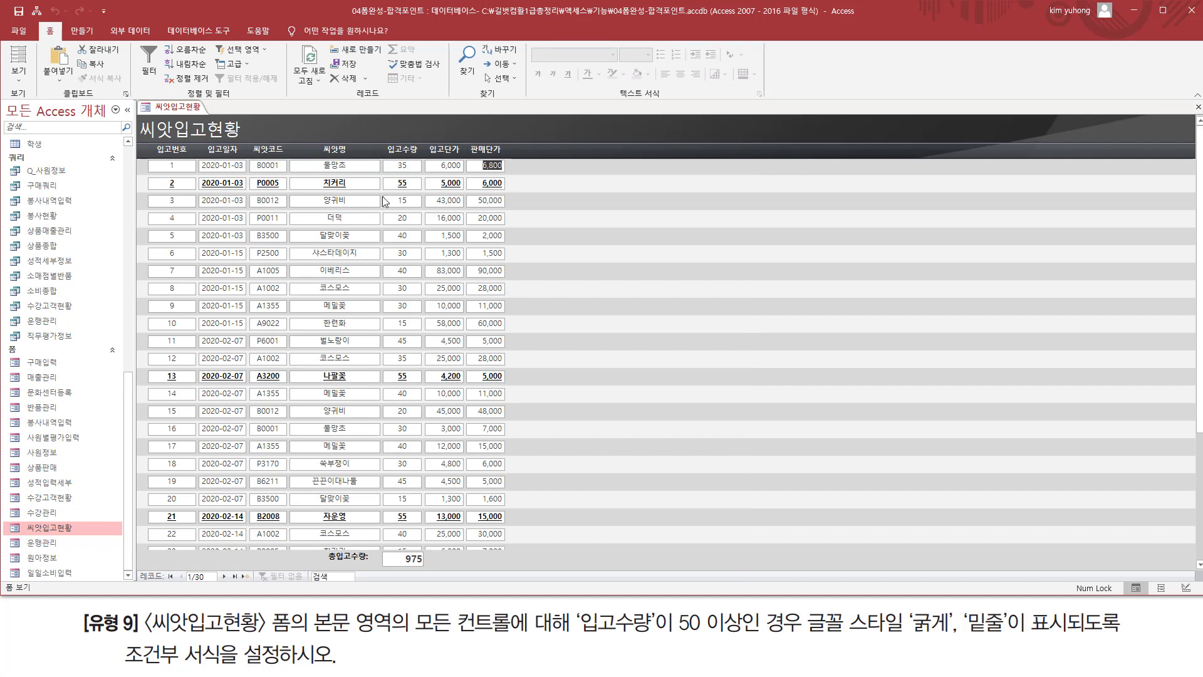
key(ctrl+2)
drag(390, 174, 418, 192)
drag(391, 369, 421, 382)
drag(155, 380, 499, 381)
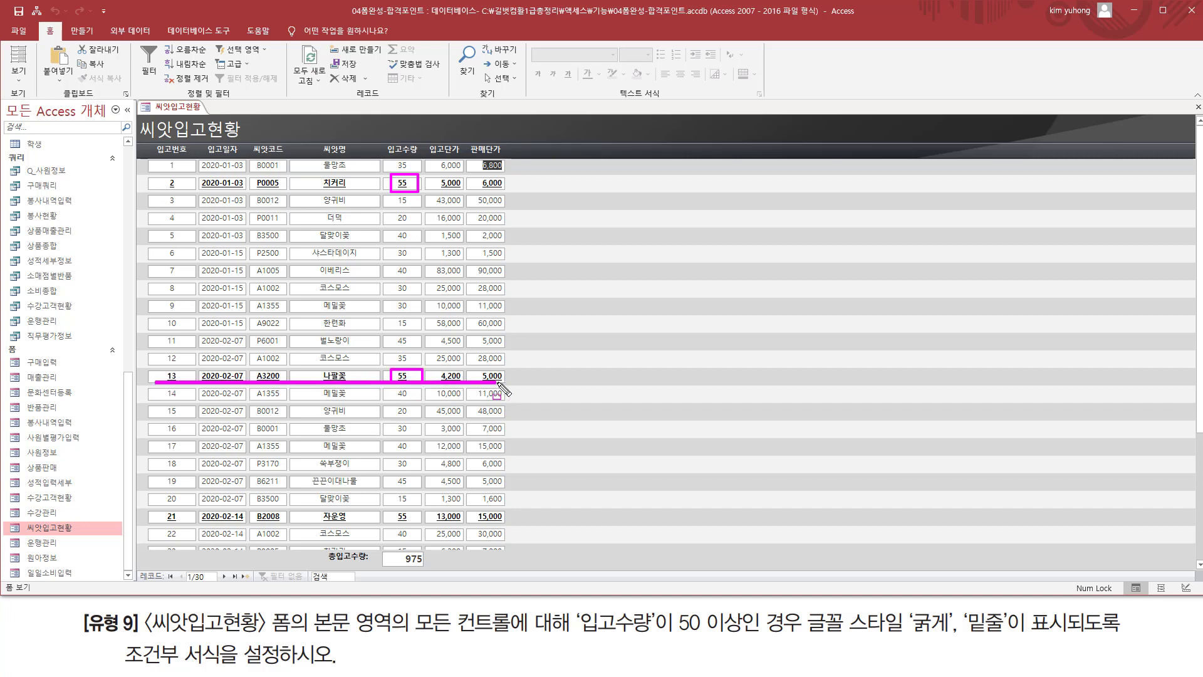
key(Escape)
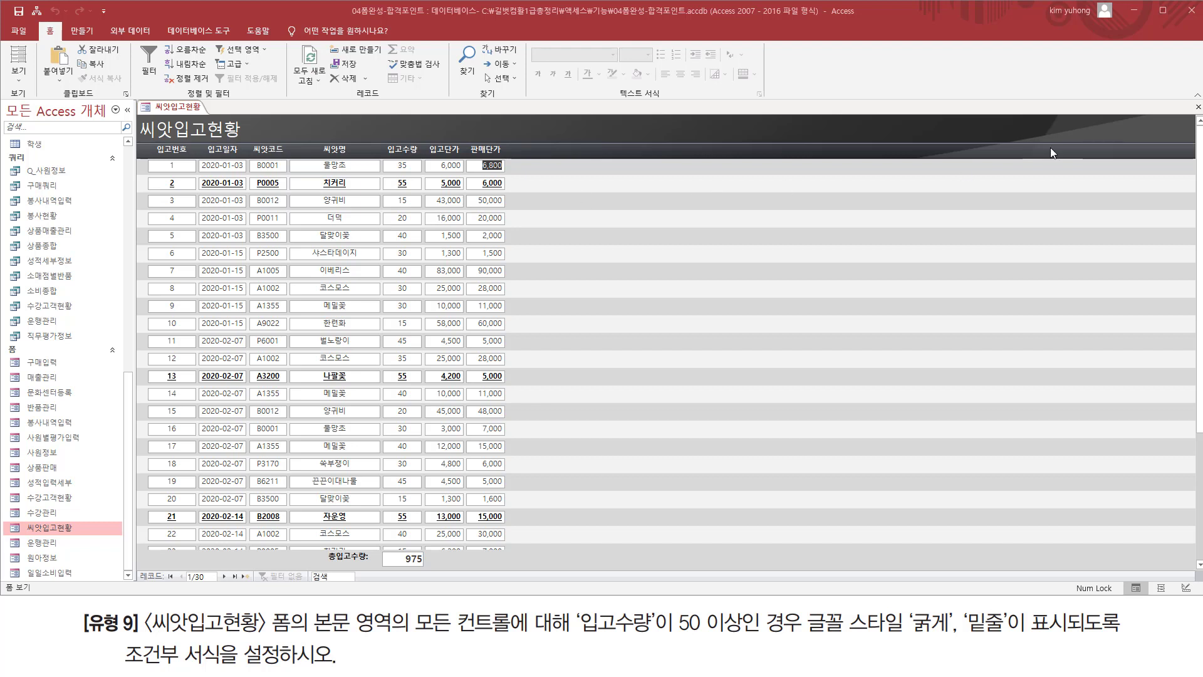
Close the 씨앗입고현황 form and save its design changes
click(1198, 107)
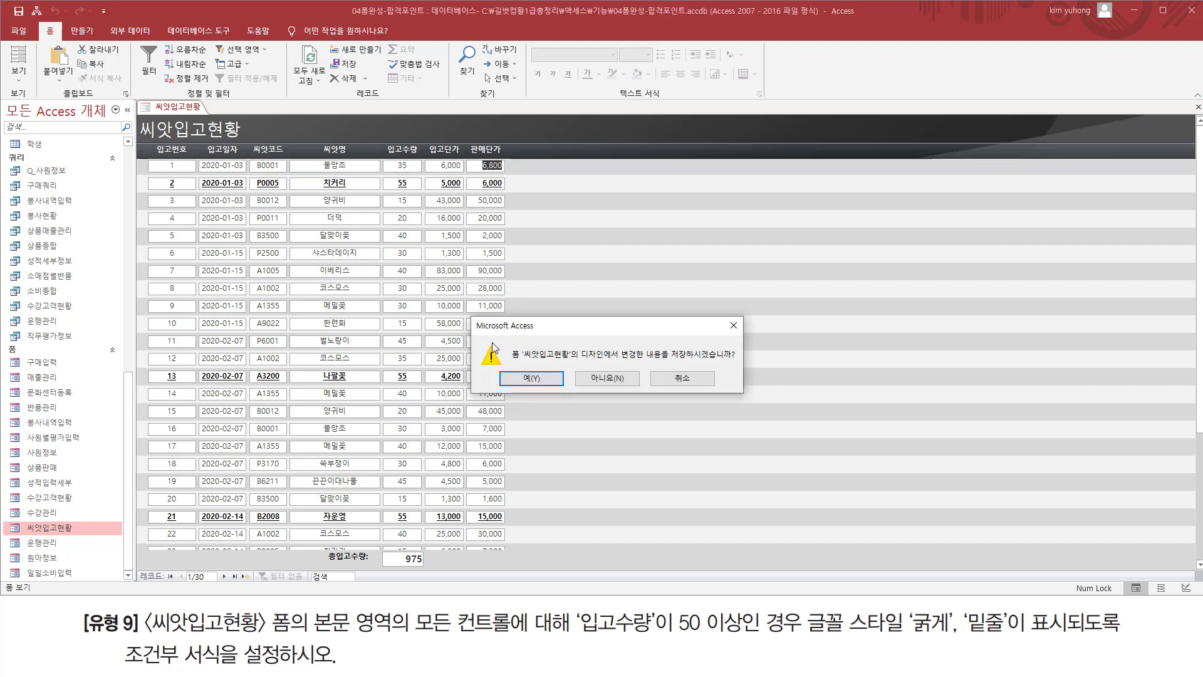
click(526, 378)
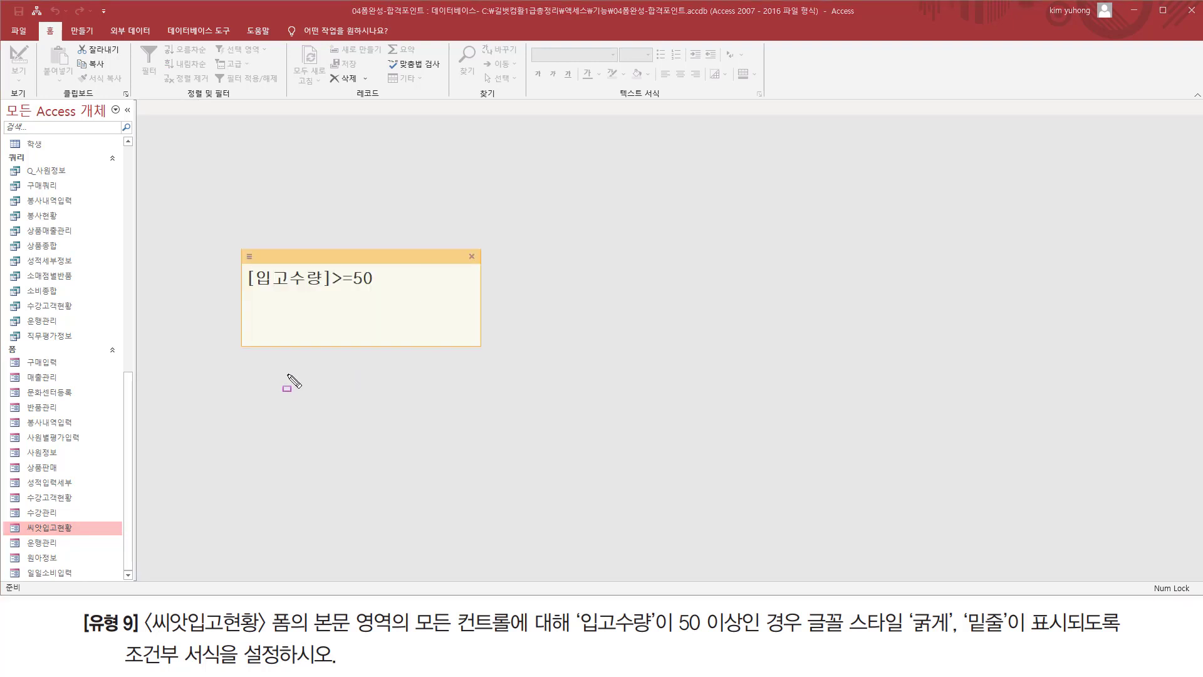
drag(245, 292, 389, 292)
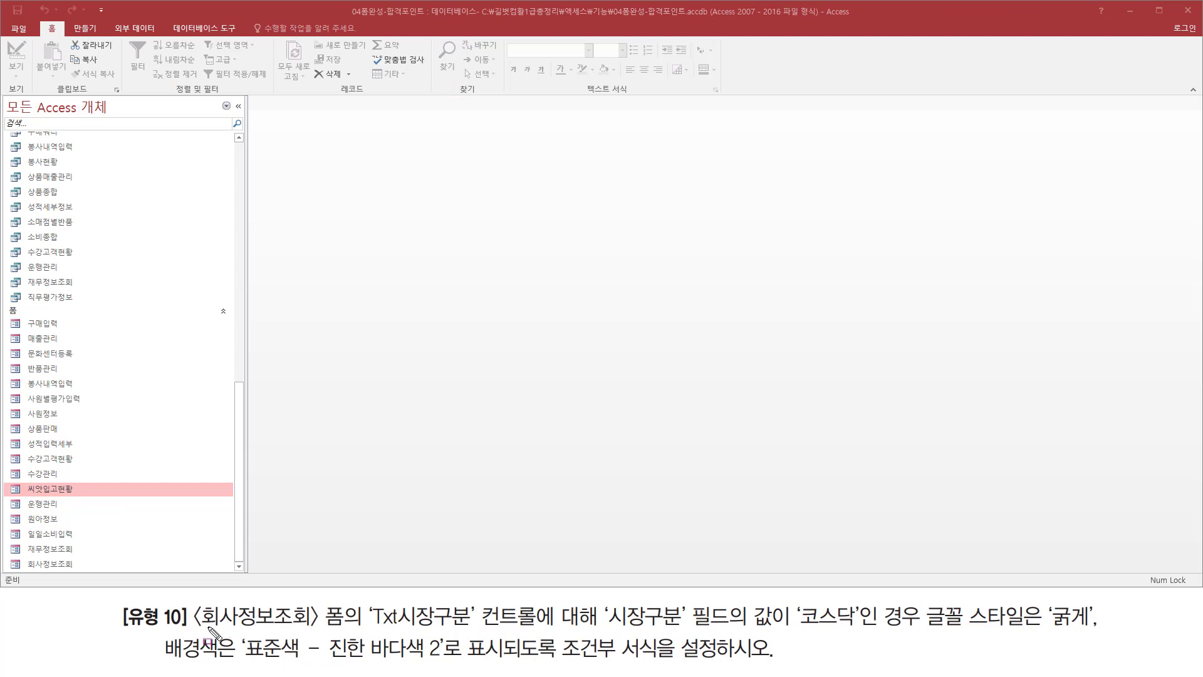
mouse_move(192, 627)
mouse_down()
mouse_move(263, 627)
mouse_move(347, 603)
mouse_up()
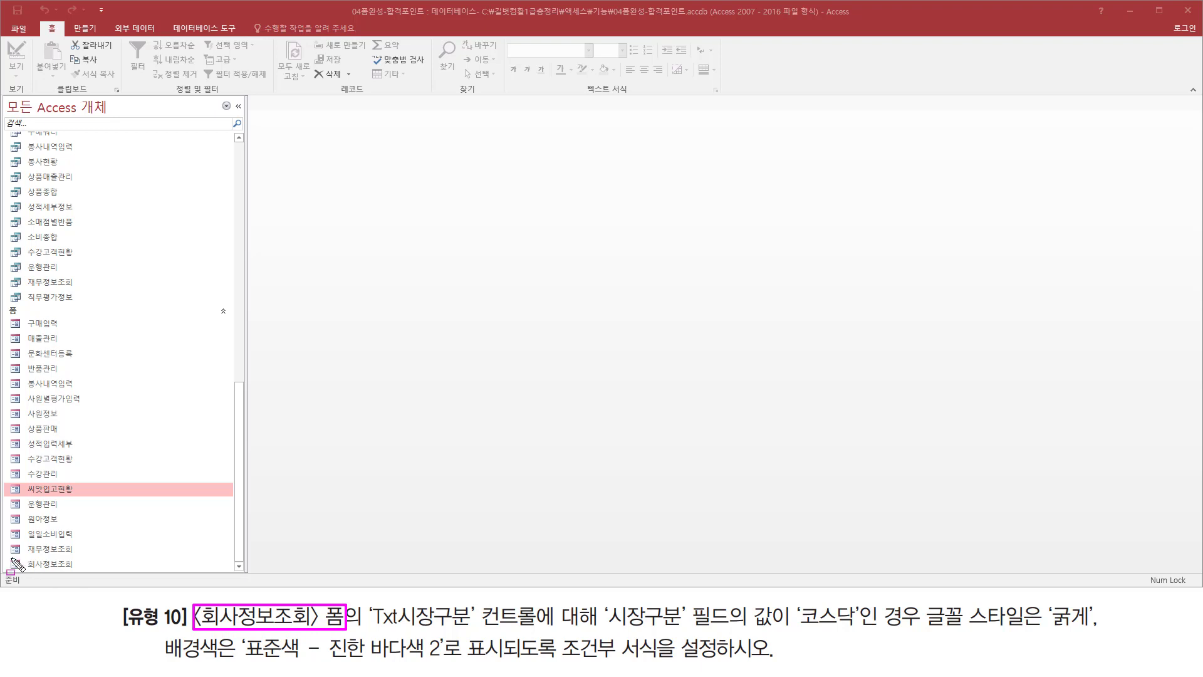
drag(10, 556, 107, 571)
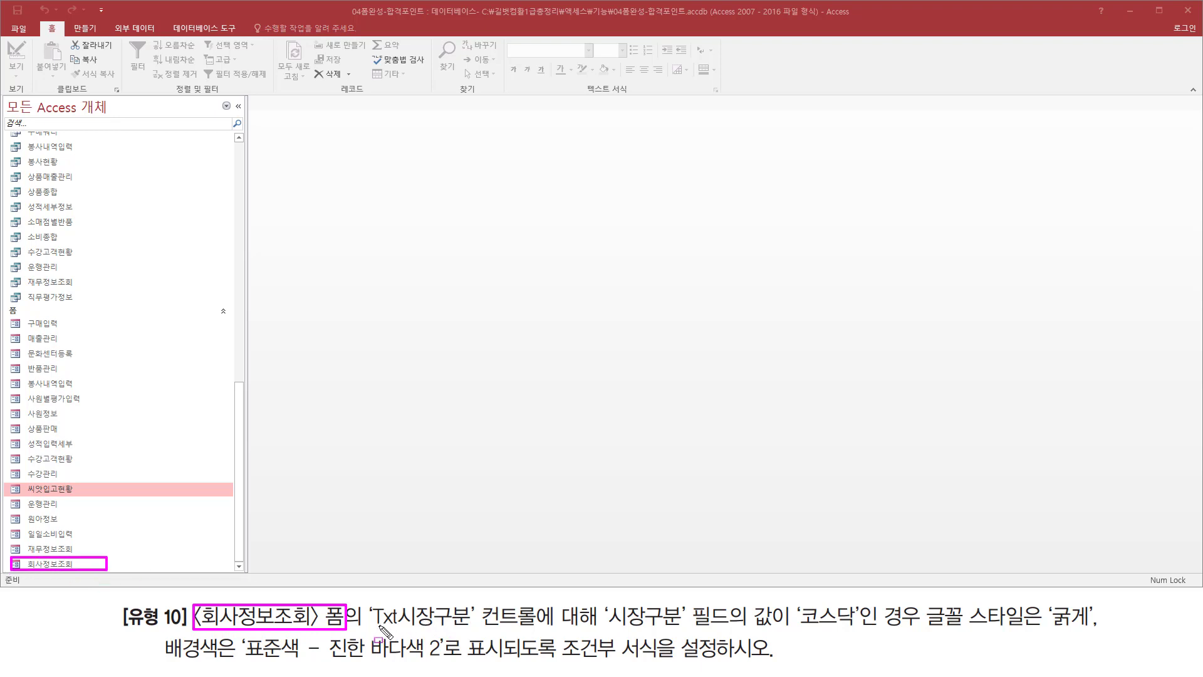
key(Escape)
mouse_move(371, 626)
mouse_down()
mouse_move(488, 627)
mouse_move(476, 603)
mouse_up()
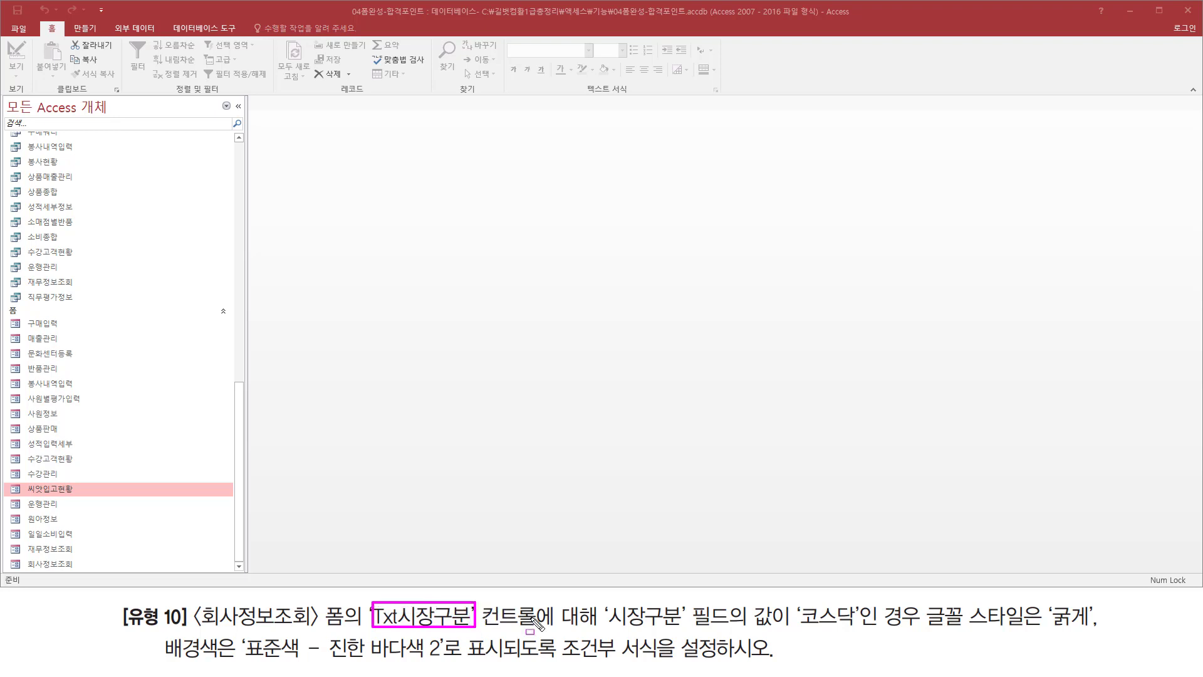
drag(611, 629, 1085, 628)
drag(159, 660, 457, 663)
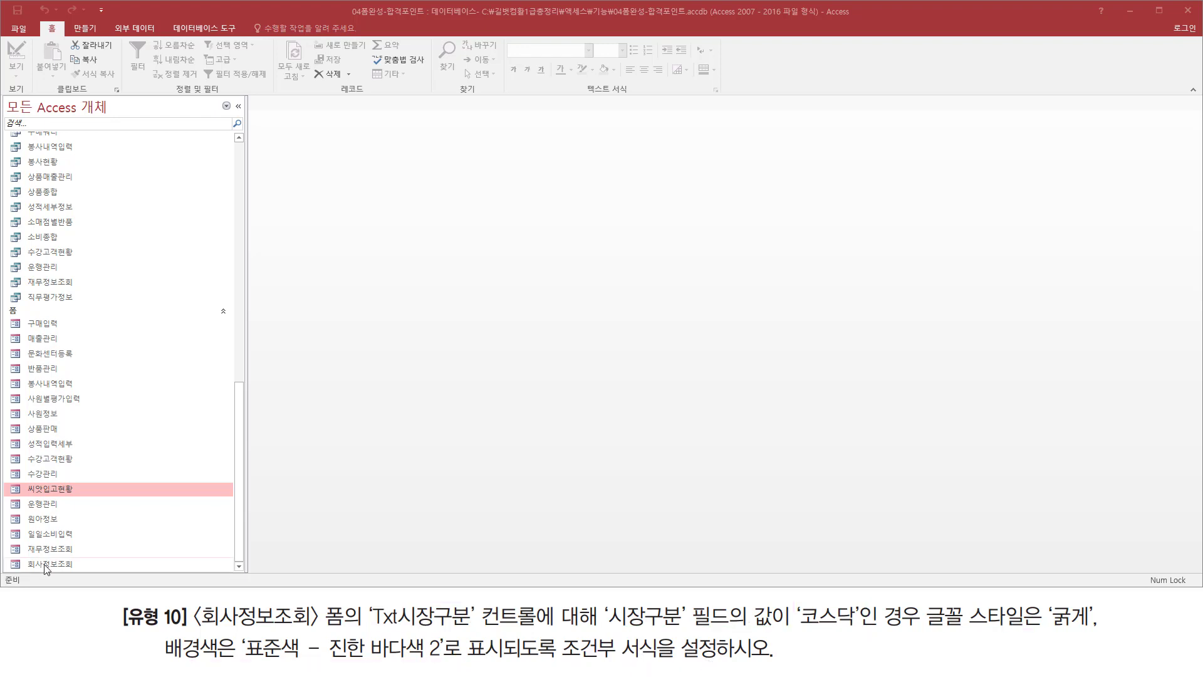
Open the 회사정보조회 form from the form list
click(65, 562)
double_click(65, 563)
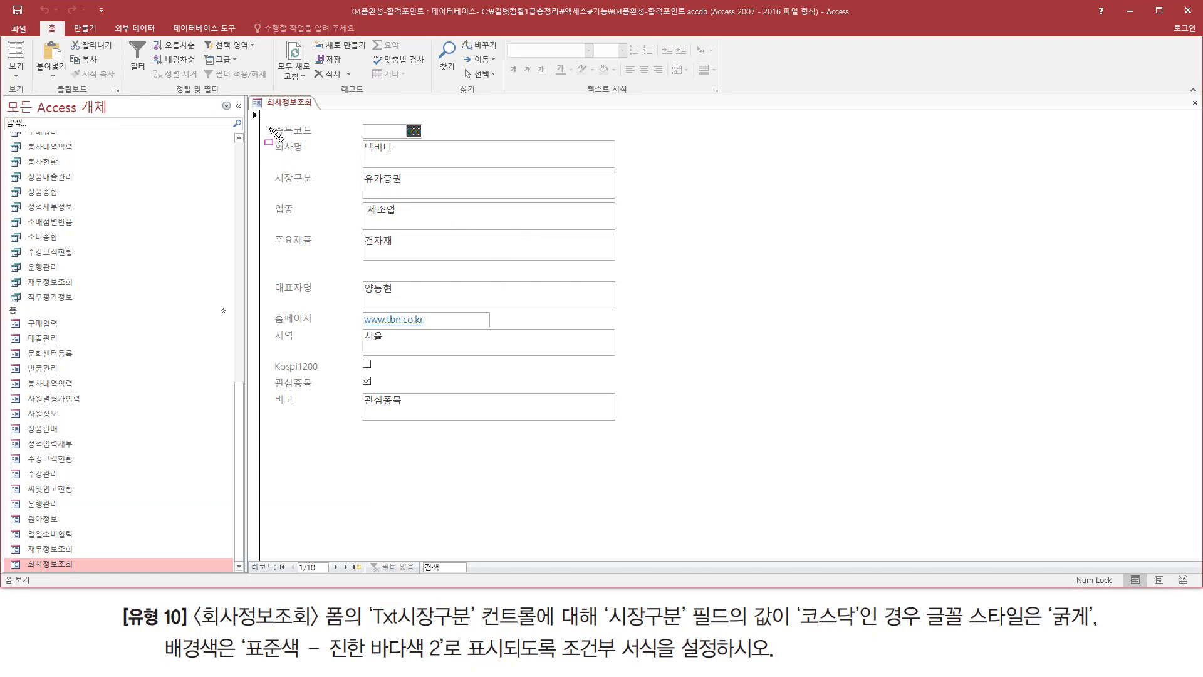
Examine the 시장구분 field in the first and second records of the 회사정보조회 form
mouse_move(267, 116)
mouse_down()
mouse_move(620, 440)
mouse_move(636, 430)
mouse_up()
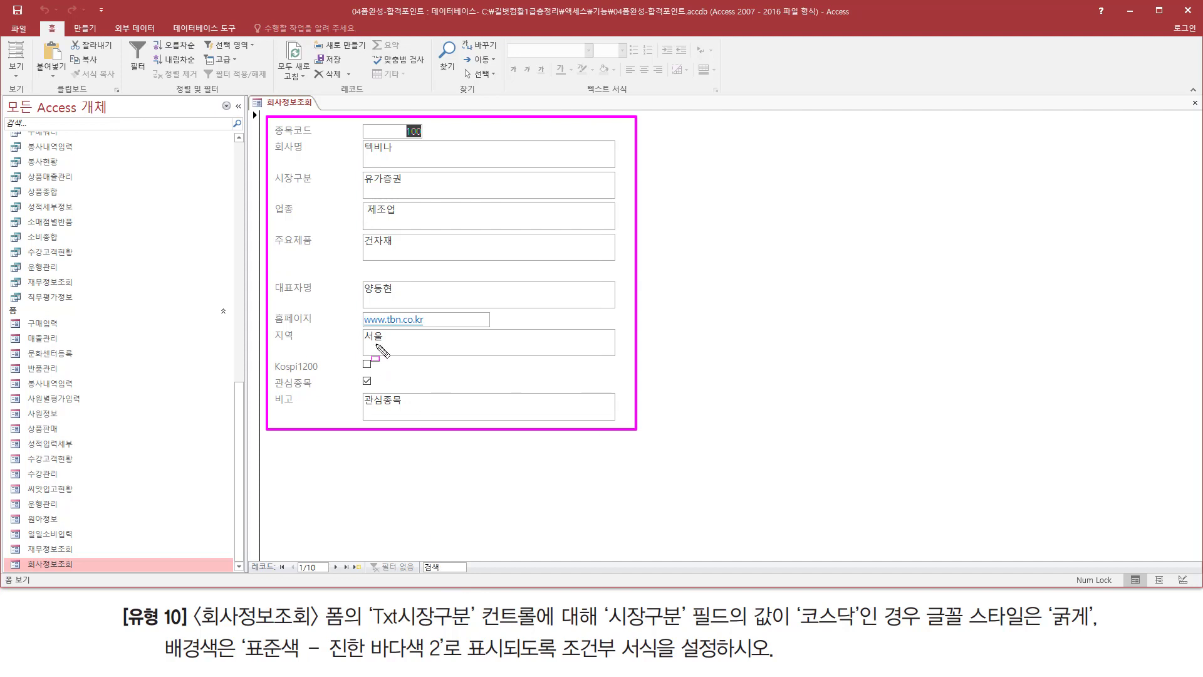
mouse_move(364, 631)
mouse_down()
mouse_move(573, 657)
mouse_move(611, 635)
mouse_move(596, 634)
mouse_up()
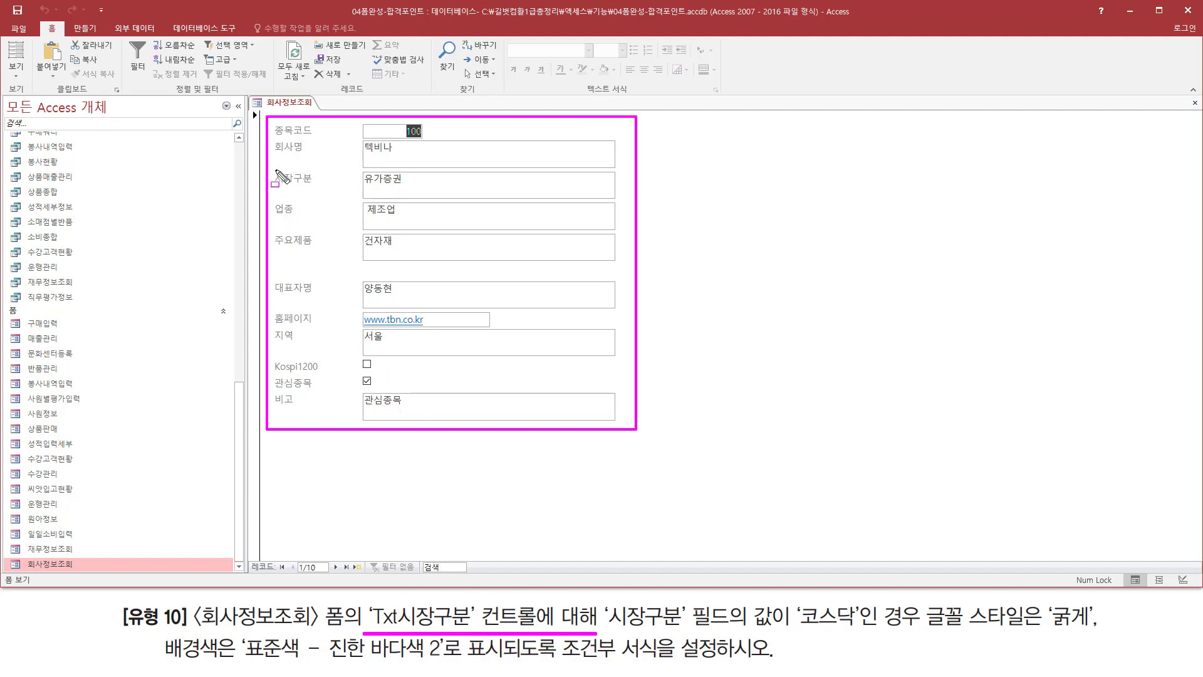
mouse_move(275, 170)
mouse_down()
mouse_move(317, 187)
mouse_move(474, 198)
mouse_up()
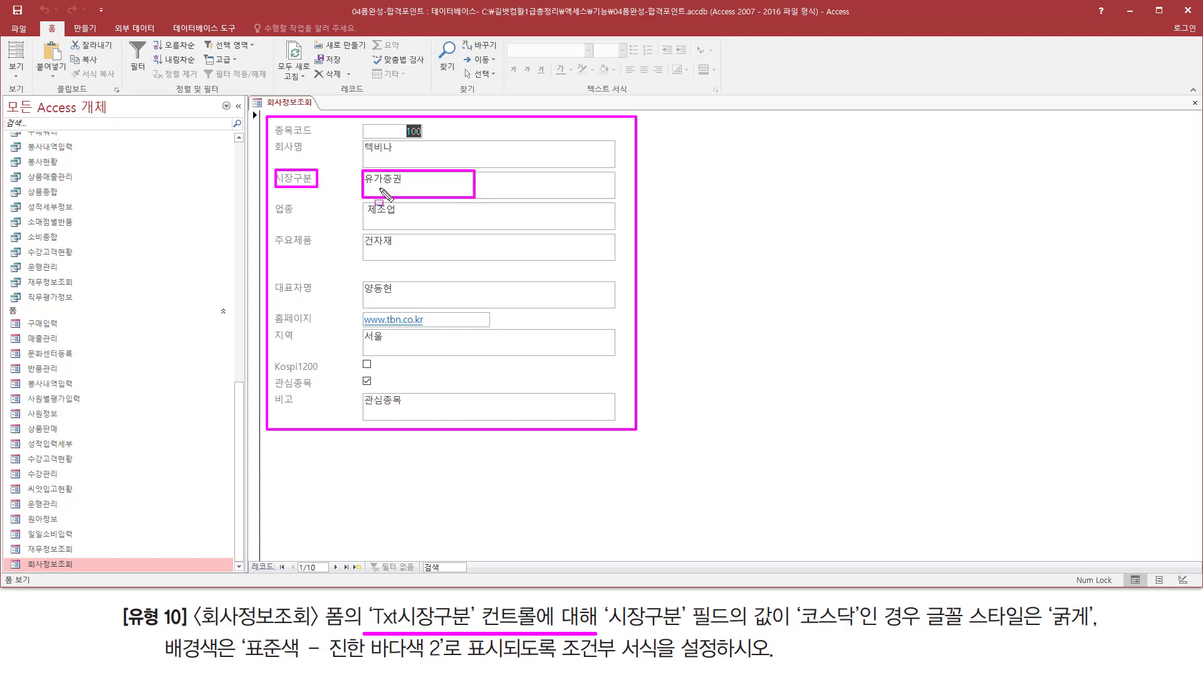
key(Escape)
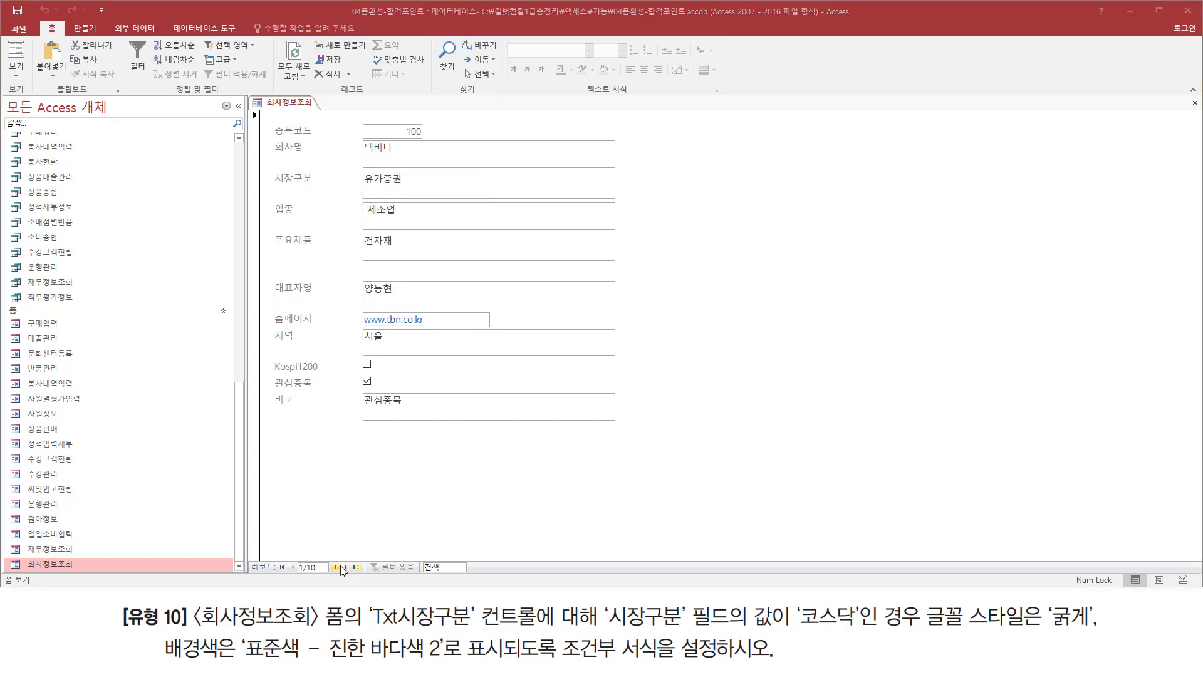
click(336, 567)
key(ctrl+2)
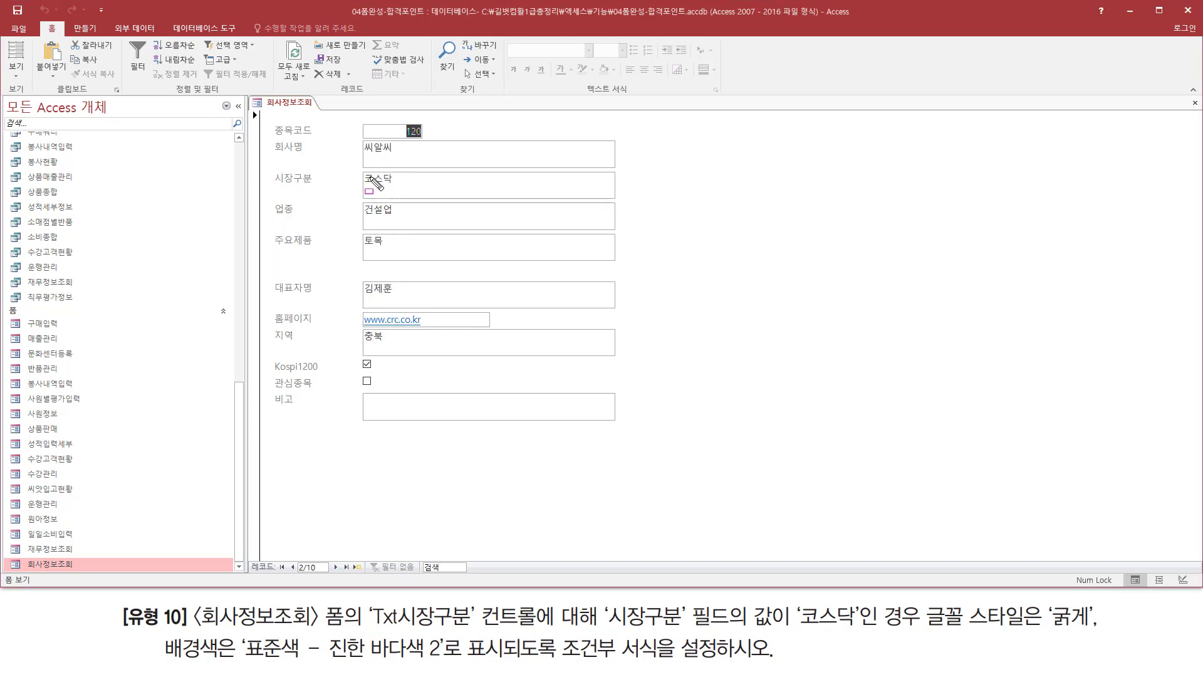
drag(362, 167, 402, 188)
mouse_move(596, 625)
mouse_down()
mouse_move(889, 626)
mouse_move(917, 599)
mouse_up()
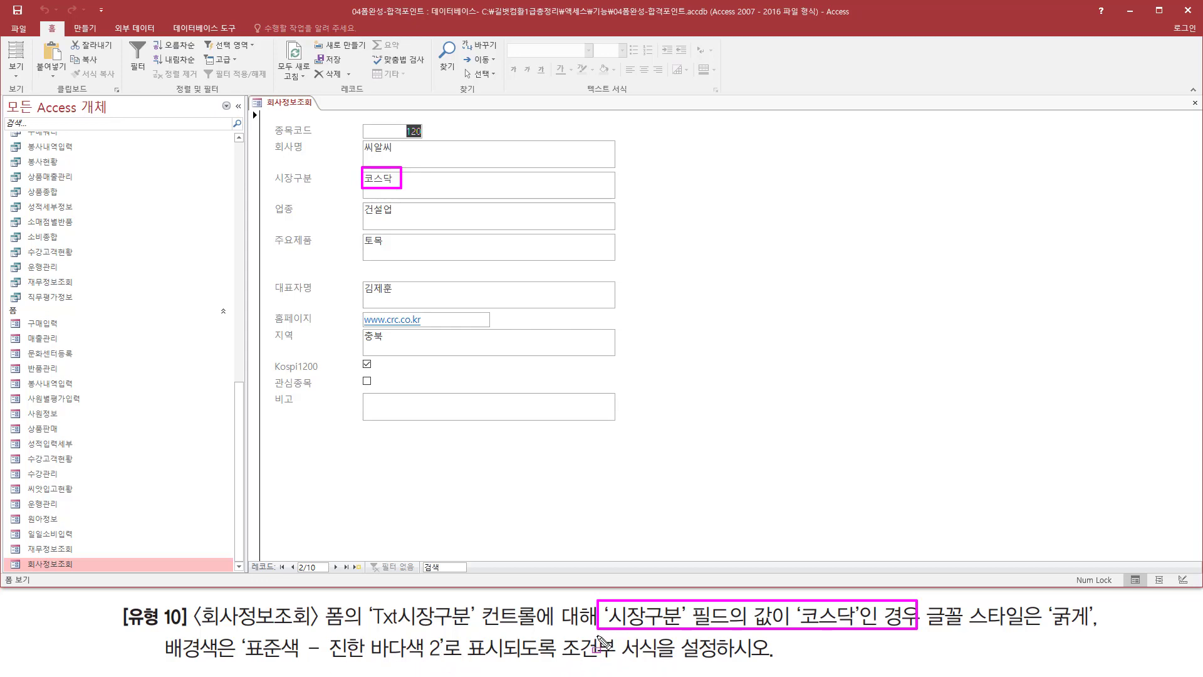
Switch the 회사정보조회 form to Design View and select the Txt시장구분 text box in the 본문 section
click(16, 72)
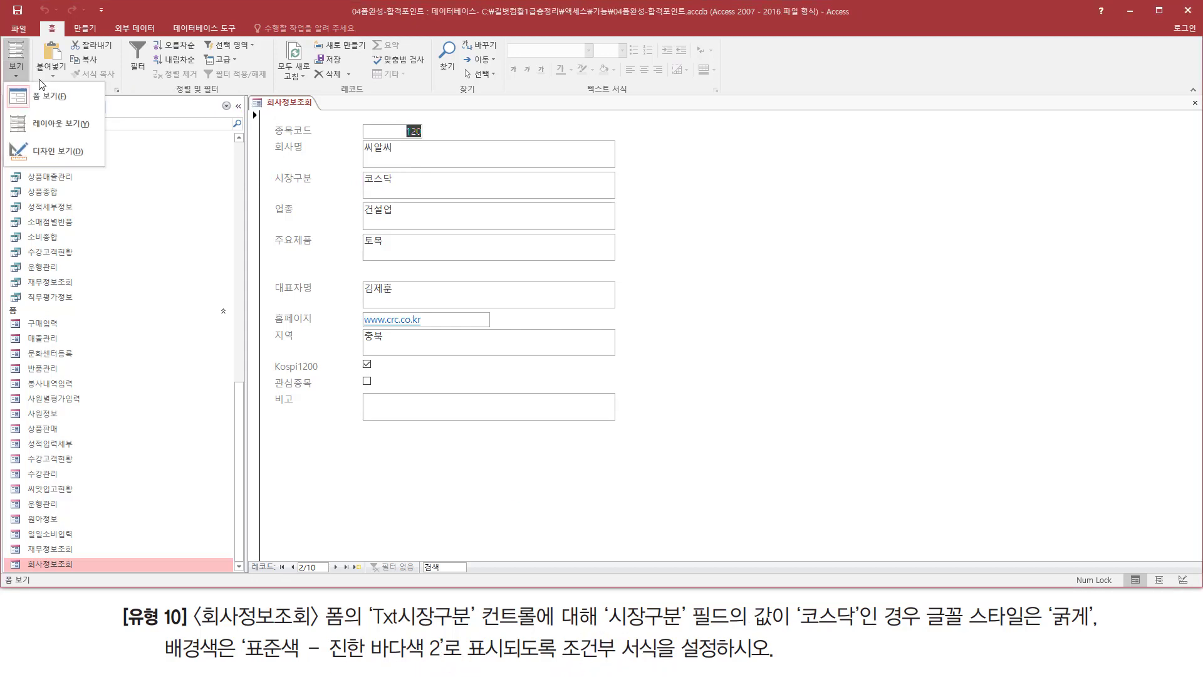
click(44, 149)
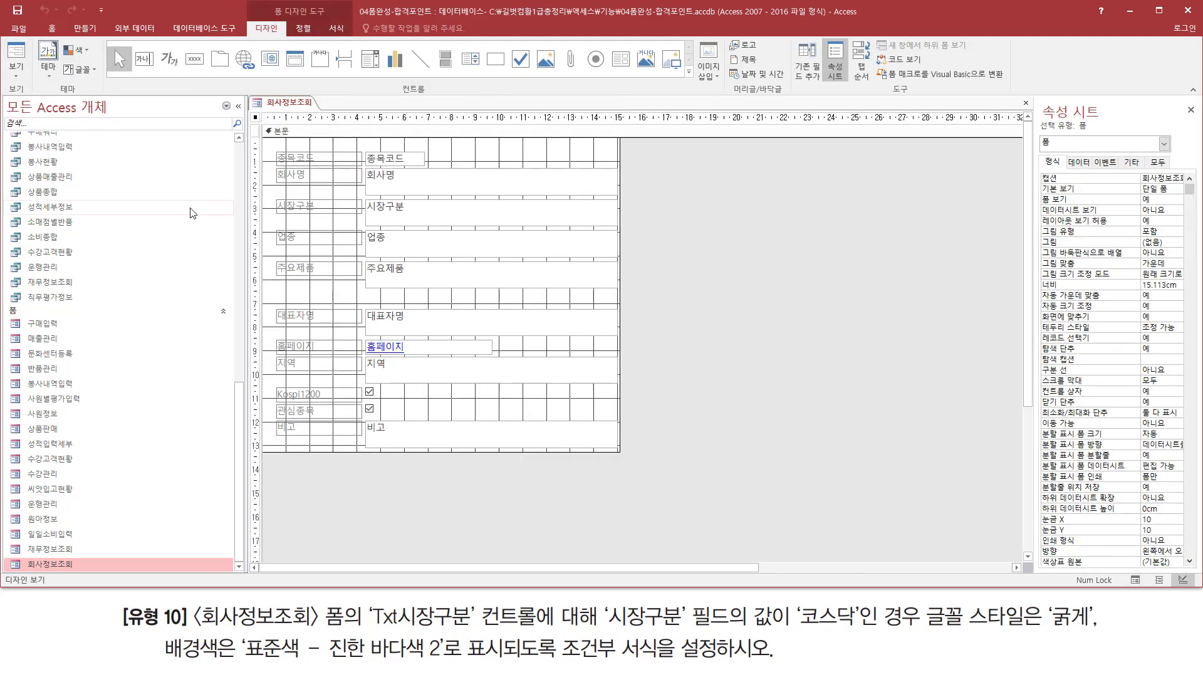
mouse_move(362, 196)
mouse_down()
mouse_move(509, 230)
mouse_move(605, 224)
mouse_up()
key(Escape)
click(400, 219)
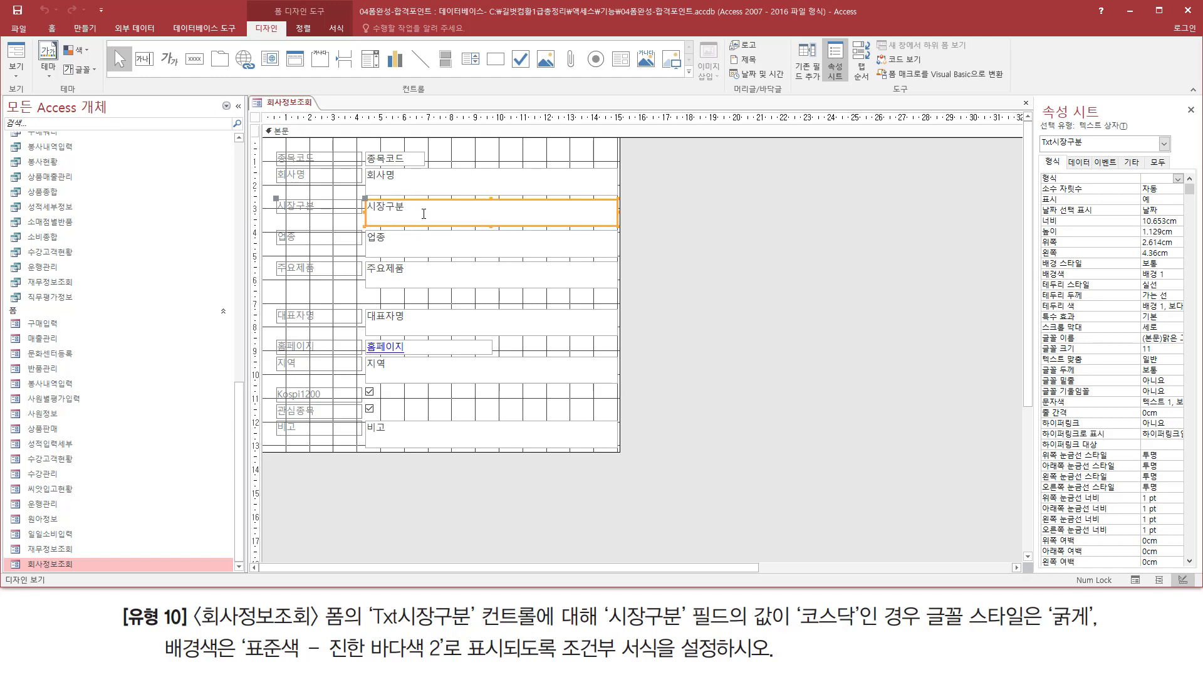
drag(1037, 132, 1092, 155)
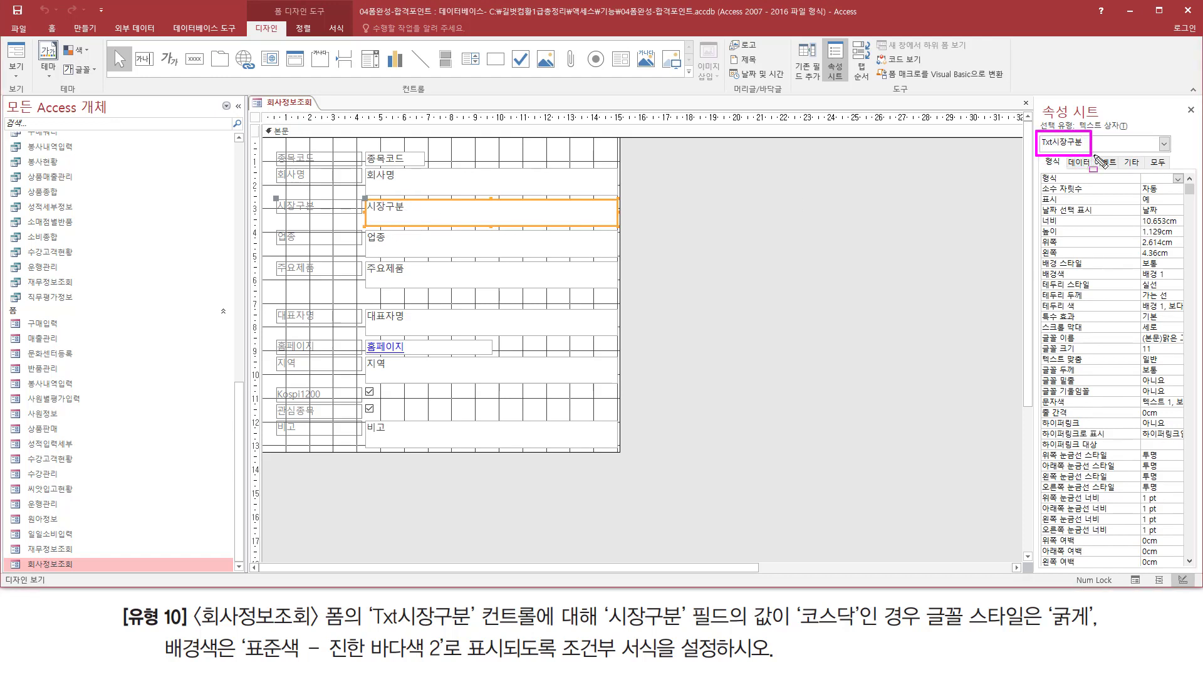
drag(364, 624, 481, 626)
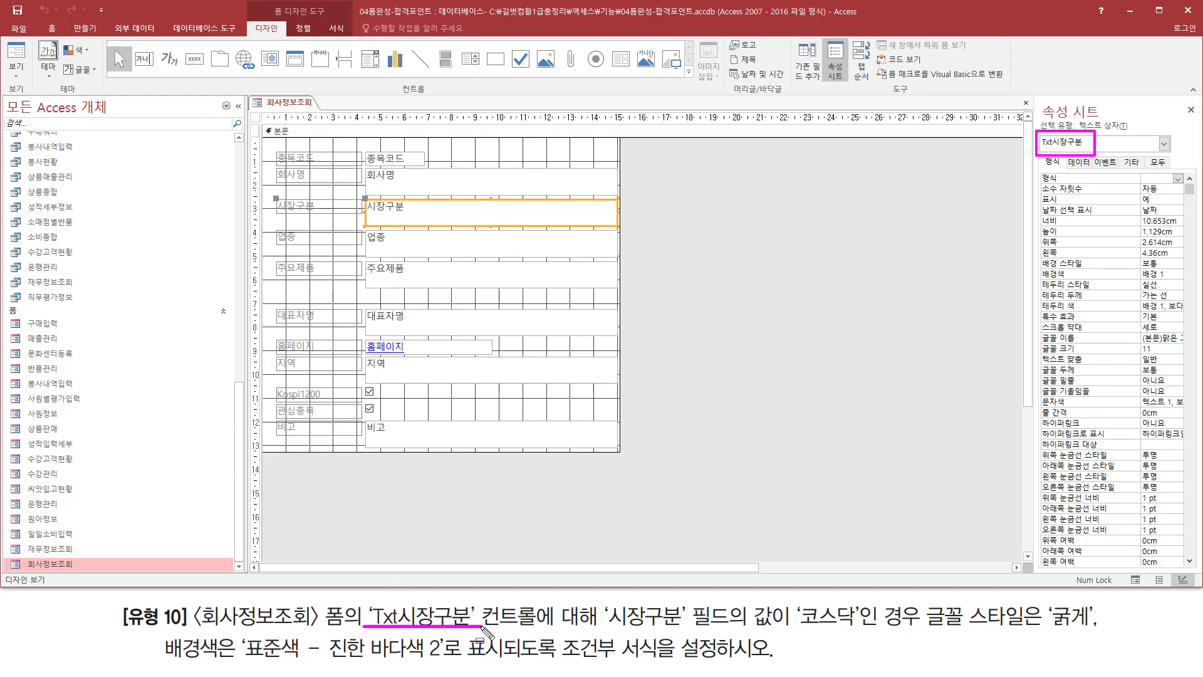
mouse_move(366, 198)
mouse_down()
mouse_move(379, 224)
mouse_move(618, 223)
mouse_up()
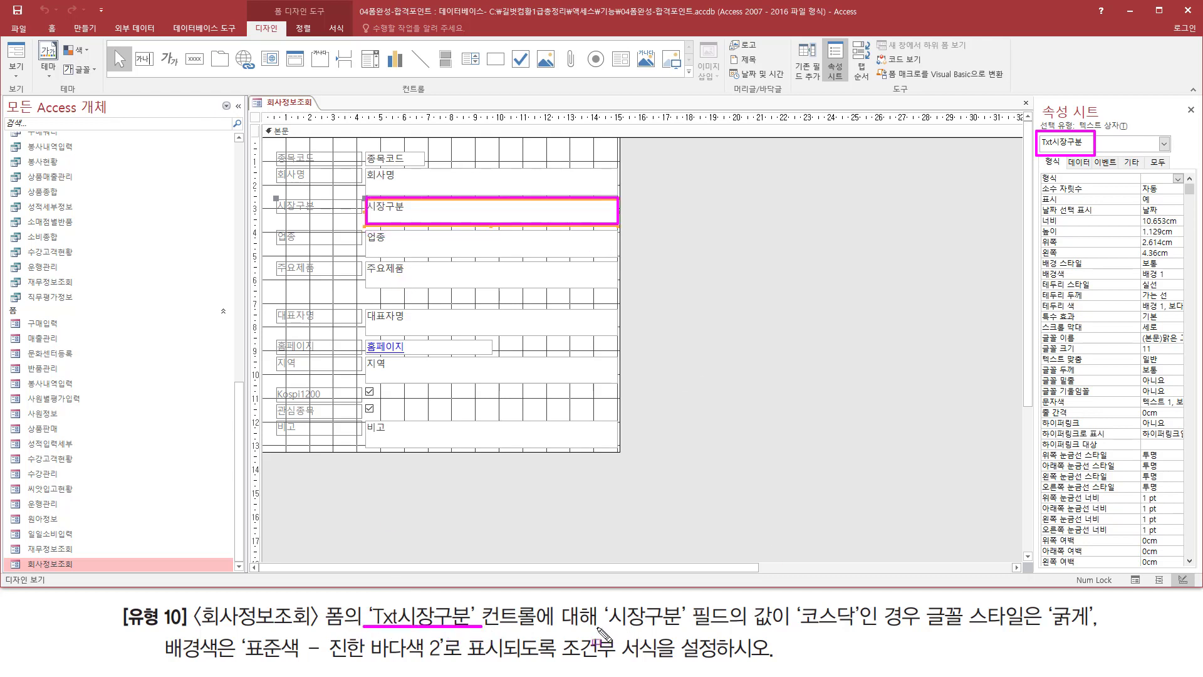
mouse_move(596, 626)
mouse_down()
mouse_move(860, 621)
mouse_move(862, 600)
mouse_up()
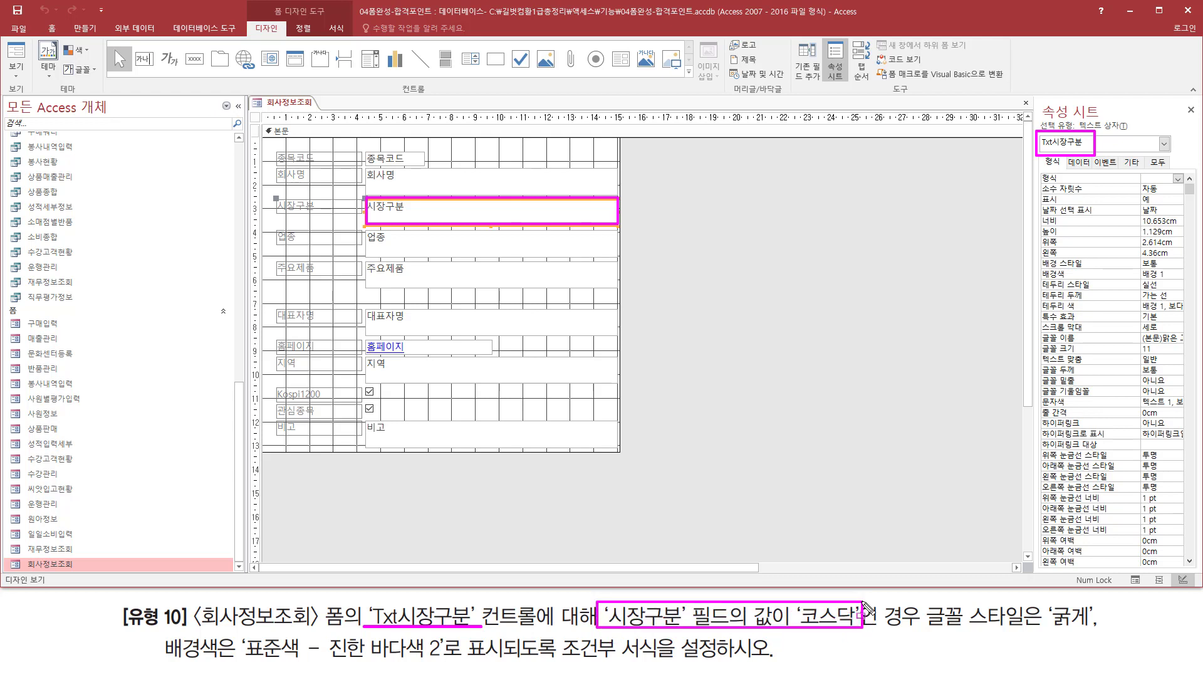
drag(924, 630, 1100, 630)
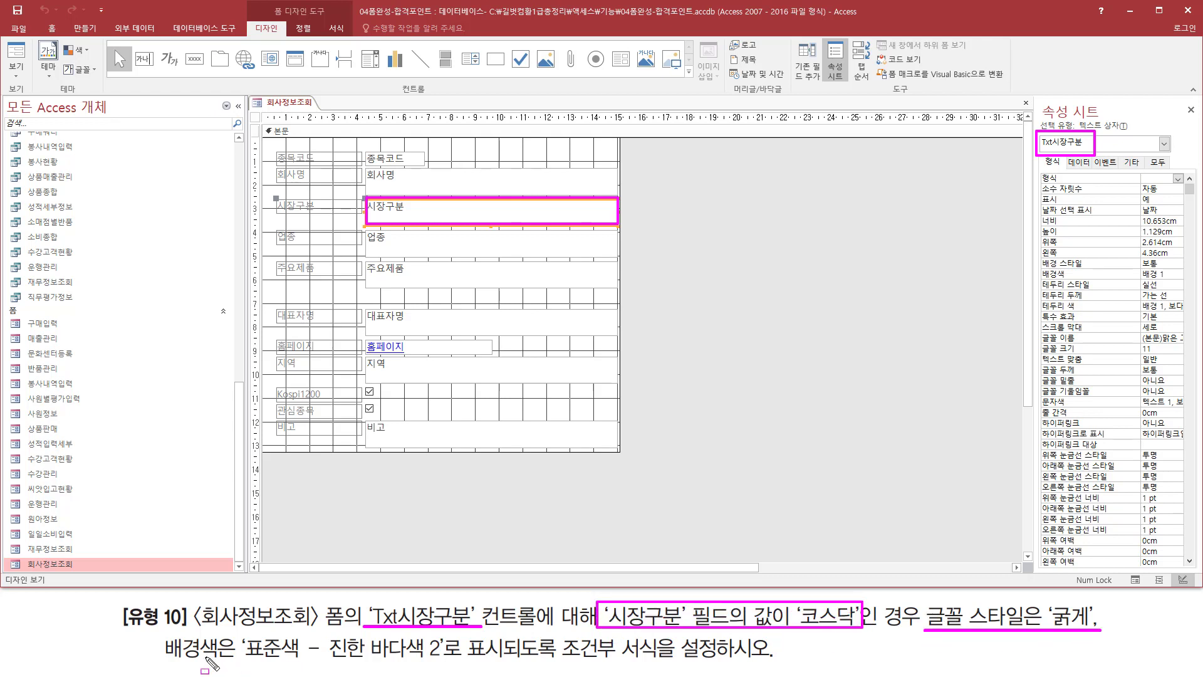
drag(169, 662, 462, 662)
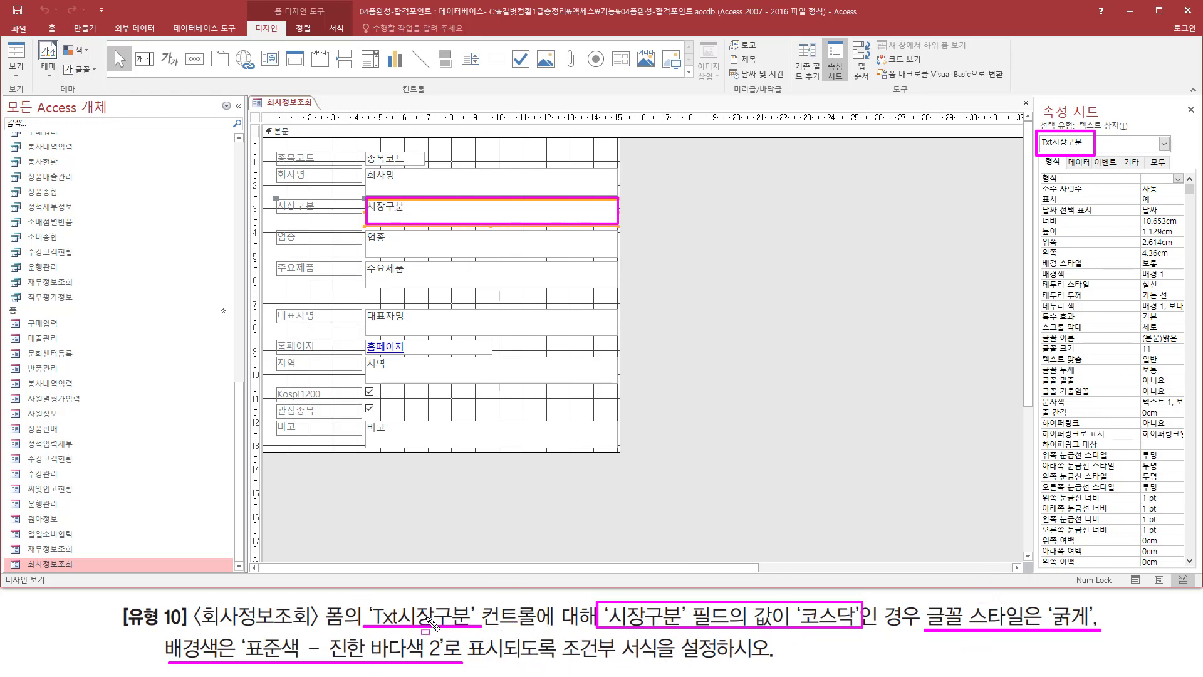
Create a new conditional formatting rule for the Txt시장구분 text box with the condition 필드 값이 다음 값과 같음 "코스닥"
click(437, 200)
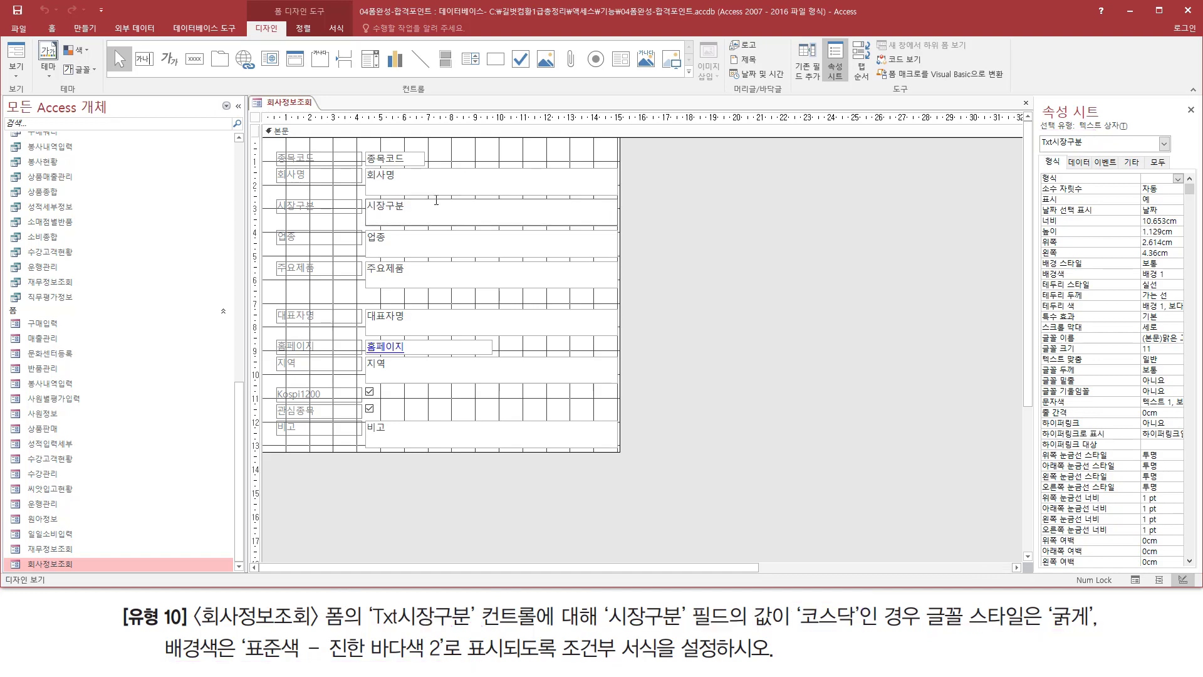
click(435, 200)
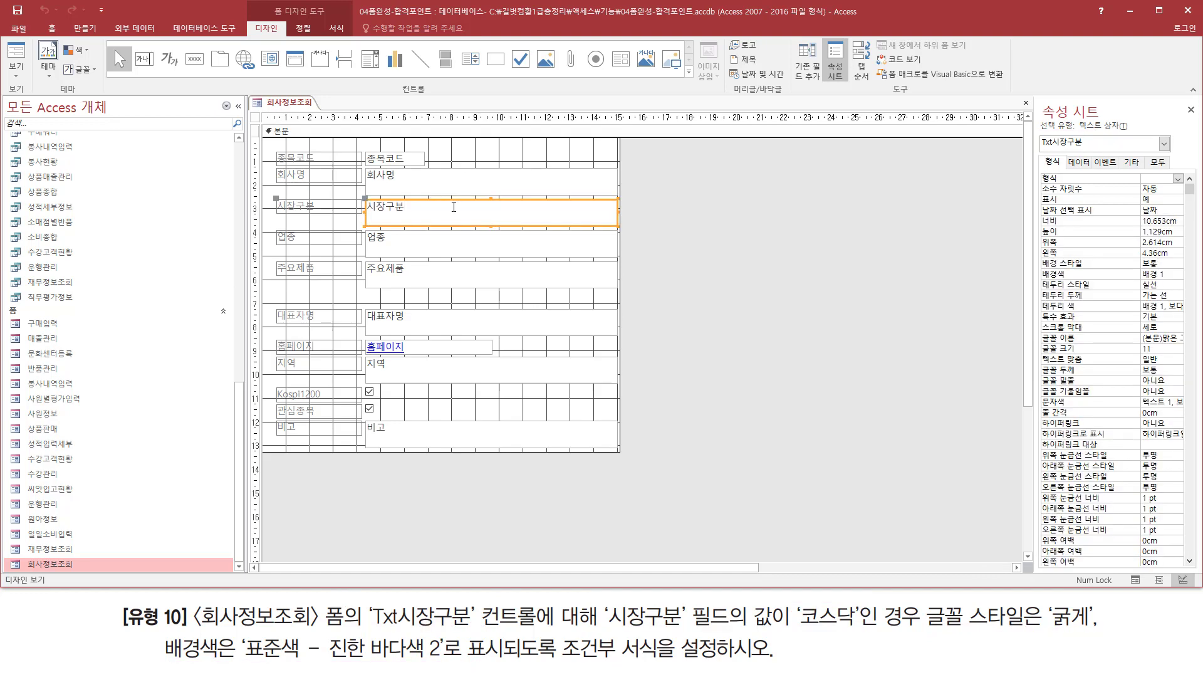
click(336, 27)
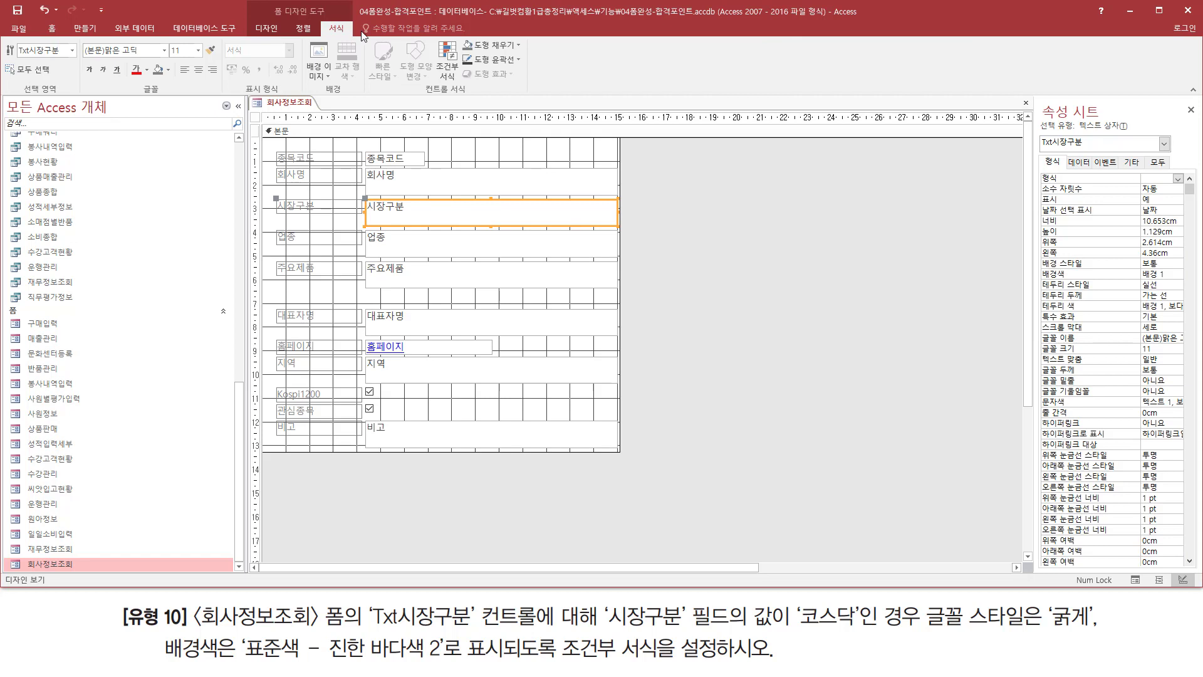
click(447, 59)
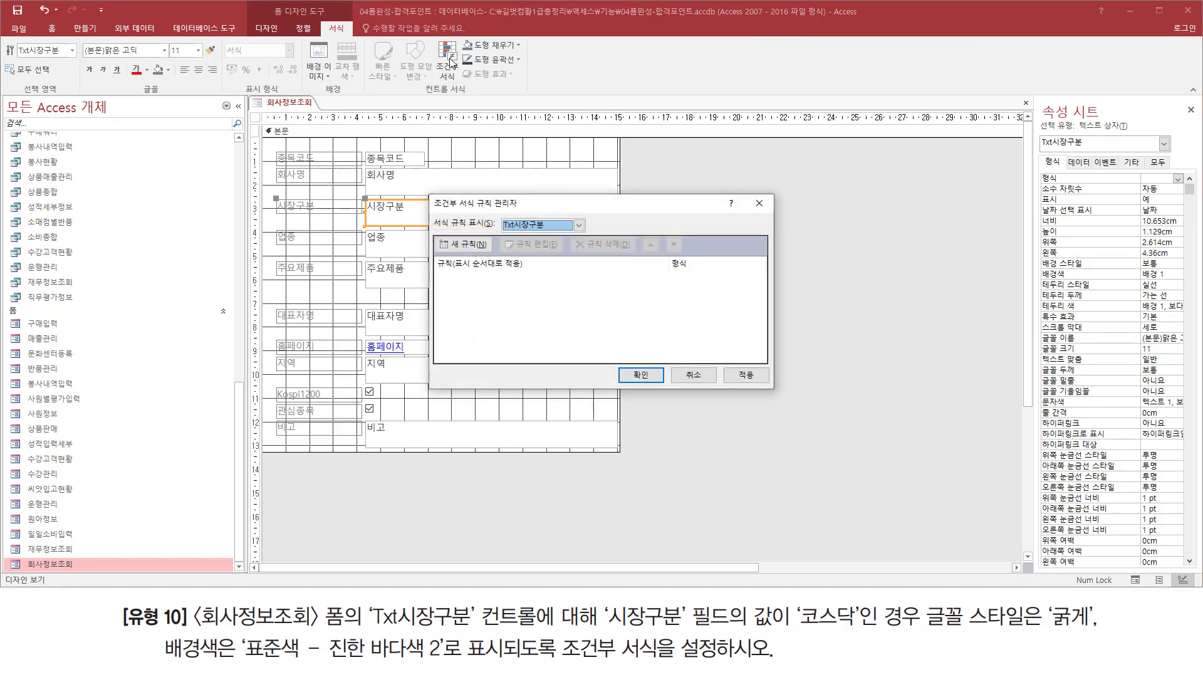
click(464, 244)
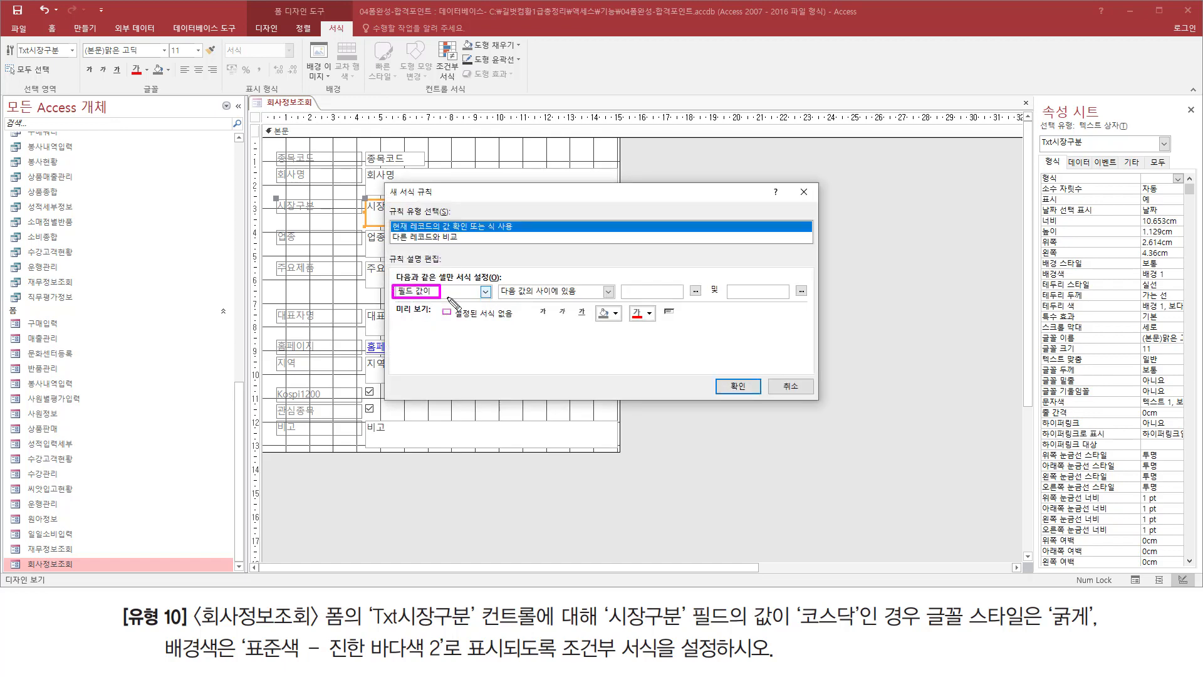
click(608, 290)
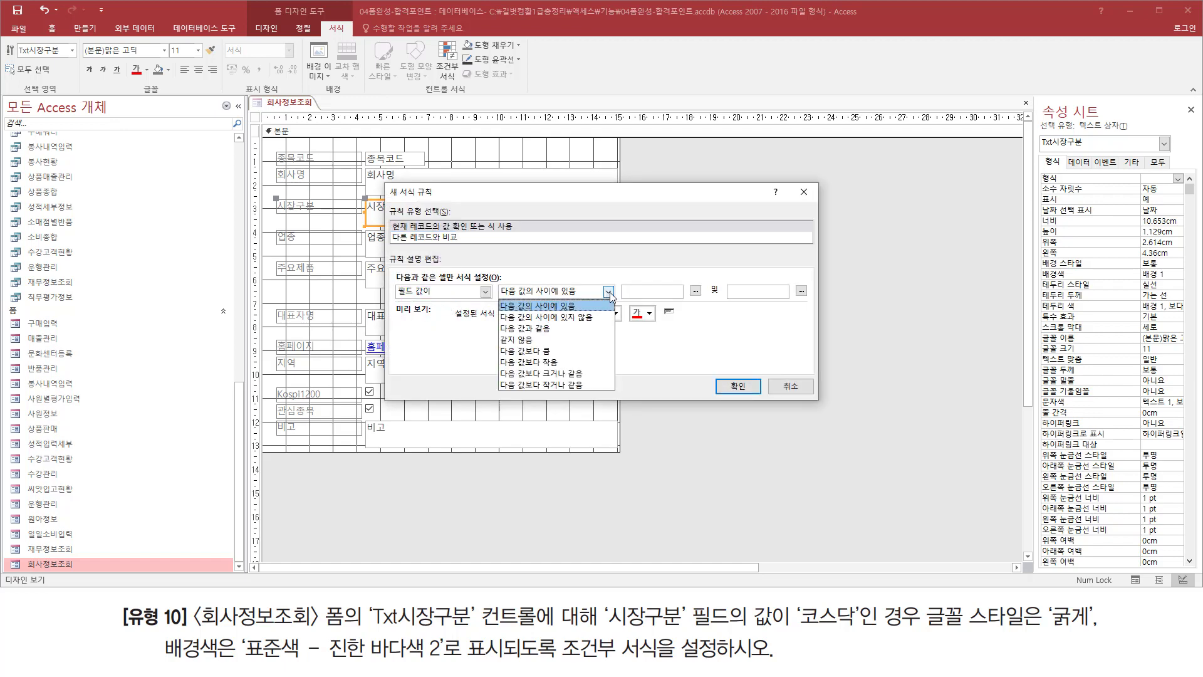
click(562, 338)
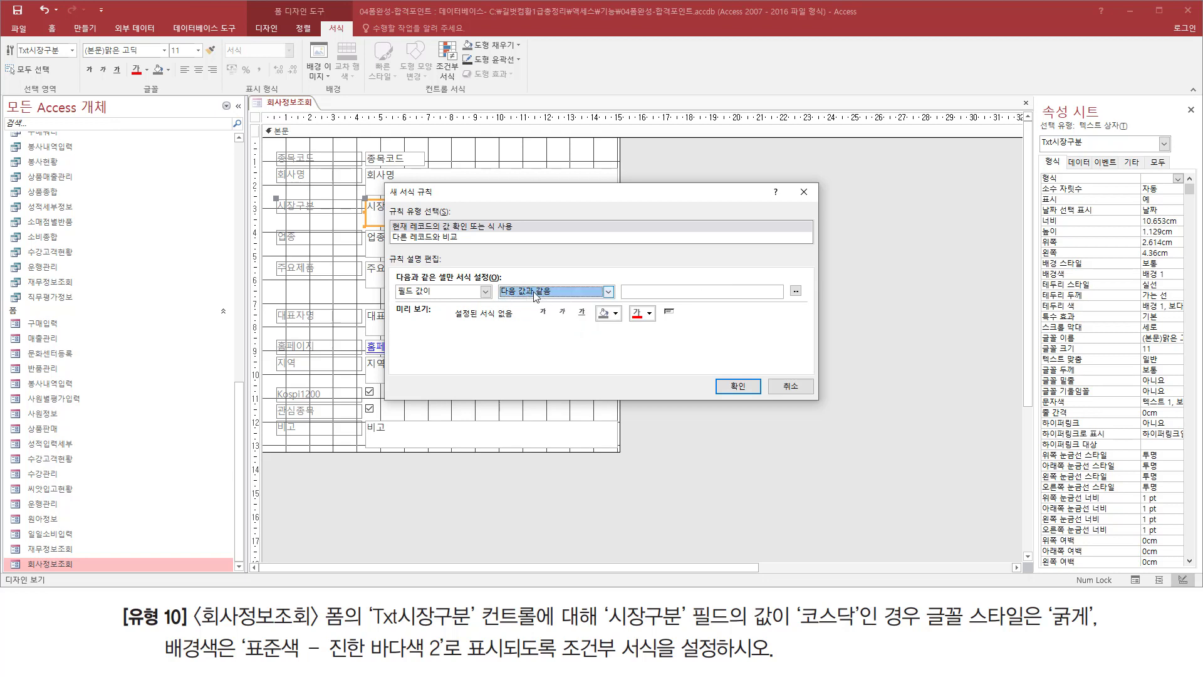
click(665, 294)
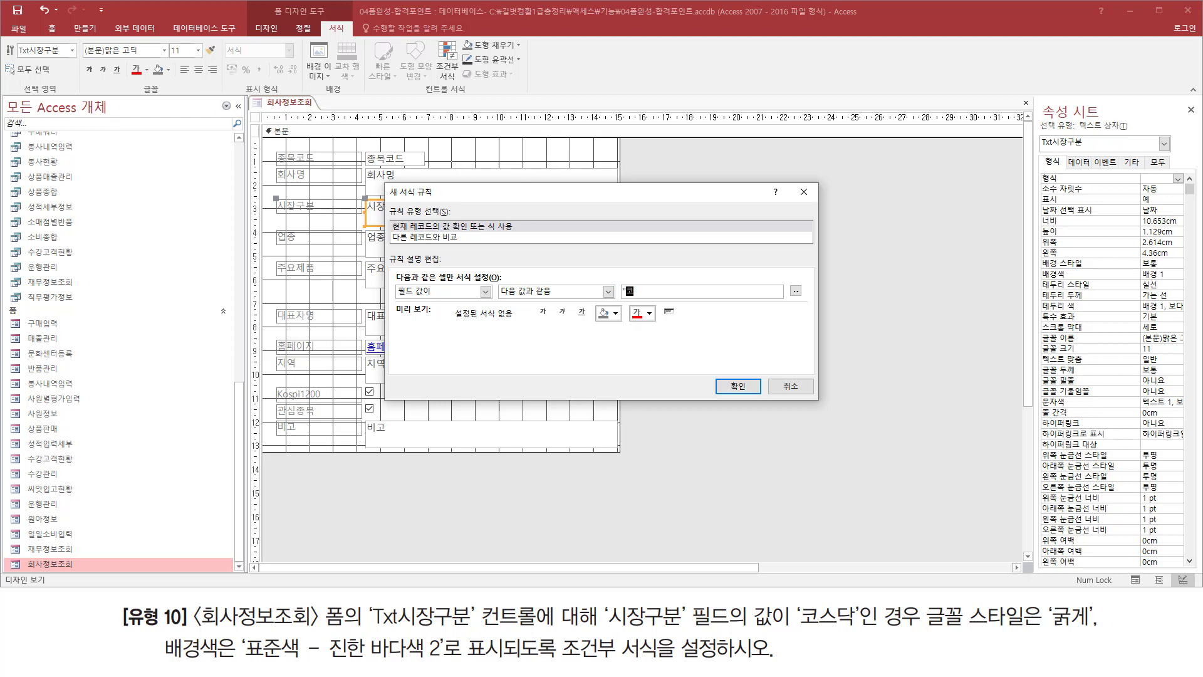
text("코스다)
drag(397, 282, 447, 302)
drag(618, 280, 660, 300)
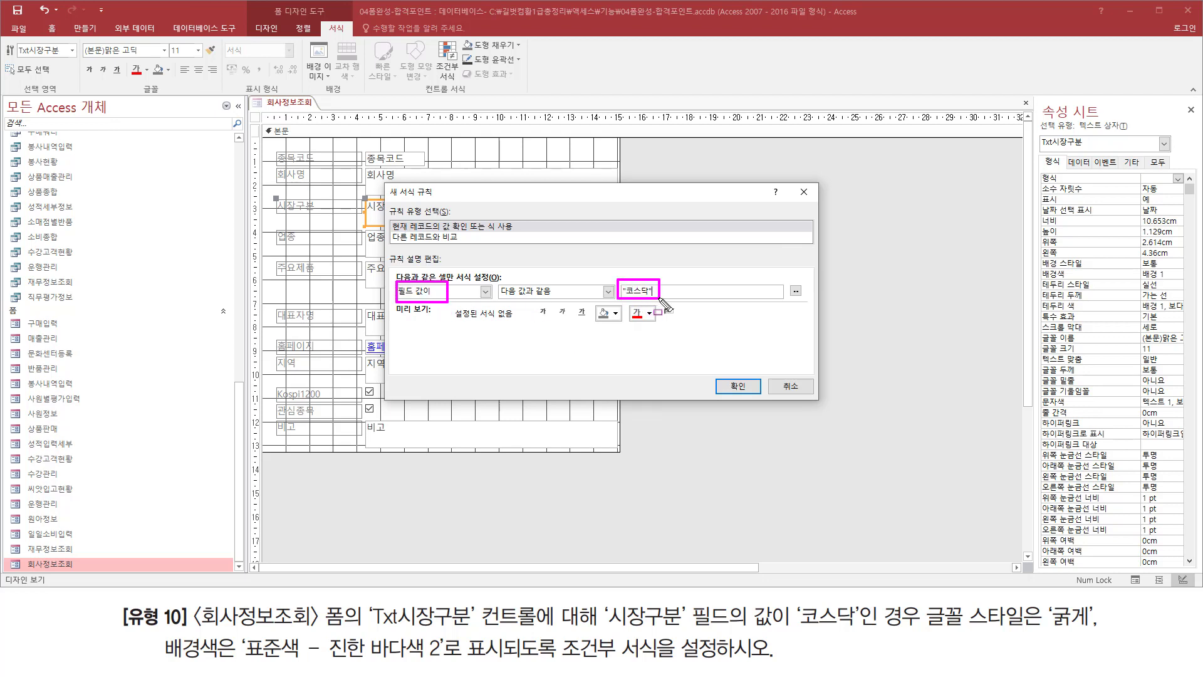
drag(497, 294, 552, 295)
key(Escape)
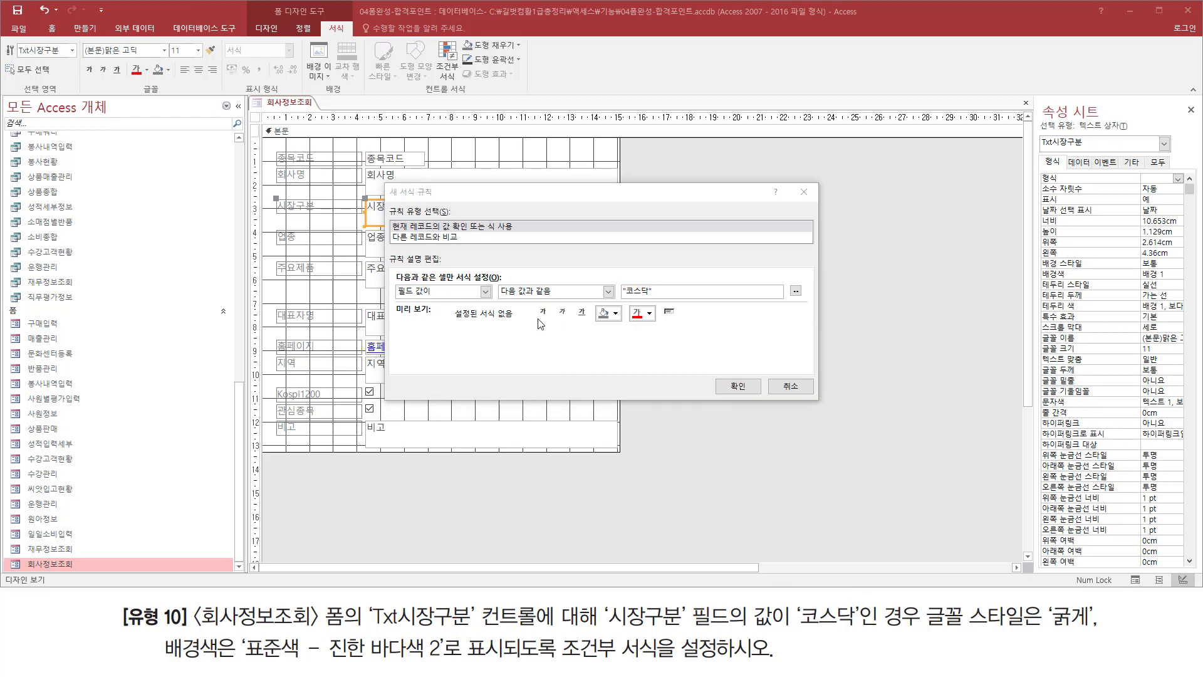
Format the "코스닥" rule with bold text and the standard background colour 진한 바다색 2, and apply it to Txt시장구분
click(543, 312)
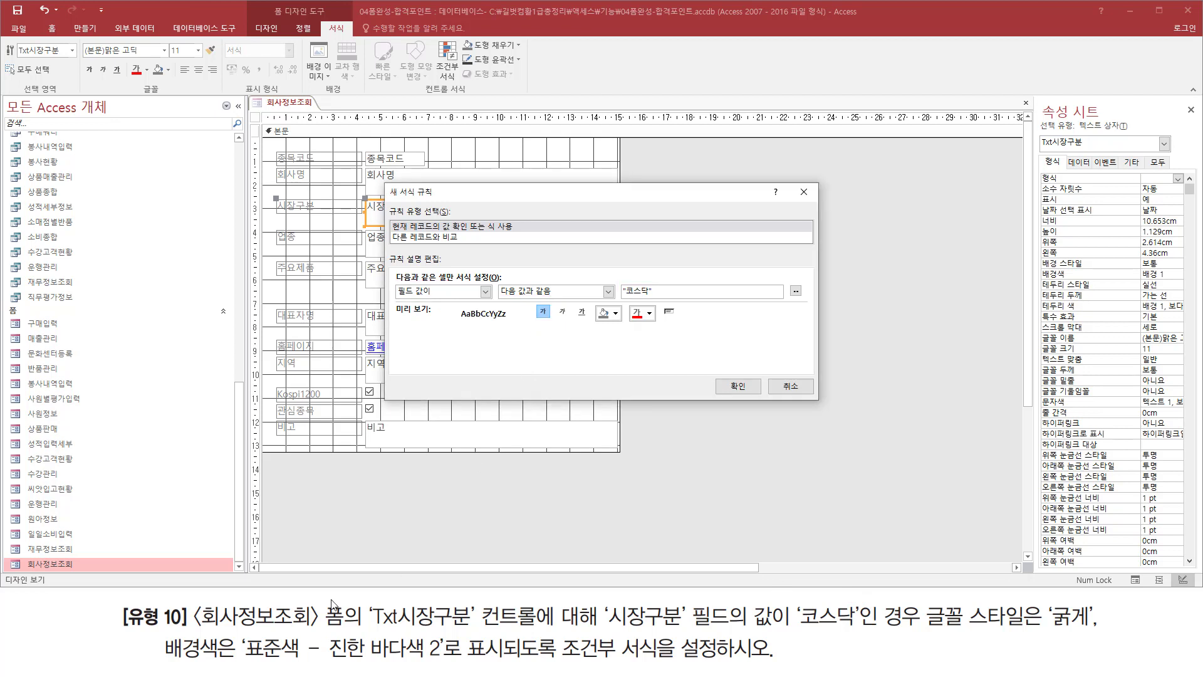
mouse_move(162, 657)
mouse_down()
mouse_move(425, 671)
mouse_move(456, 658)
mouse_up()
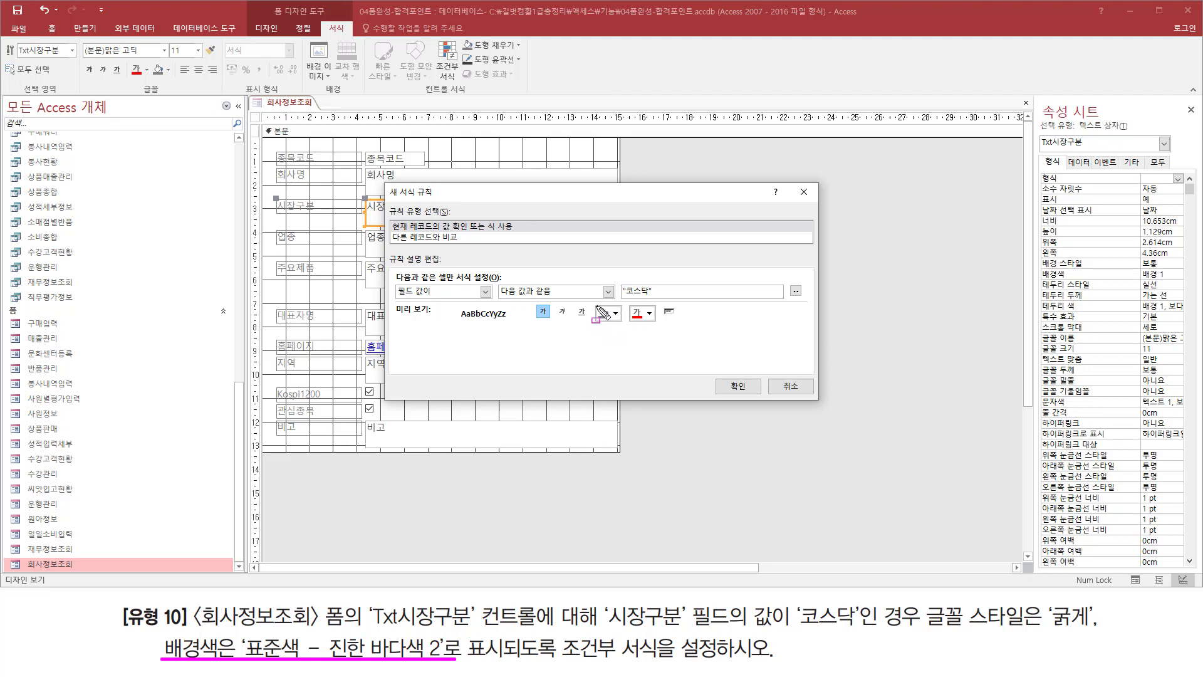
drag(596, 305, 621, 322)
key(Escape)
click(616, 313)
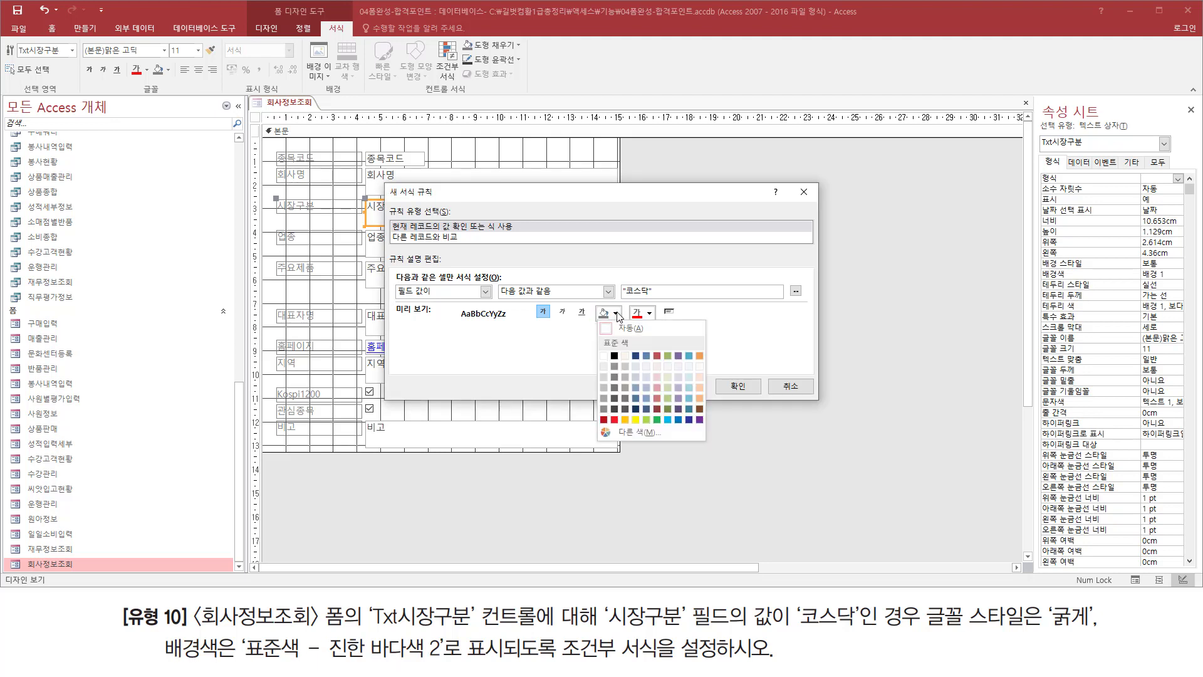
key(ctrl+shift+d)
mouse_move(594, 334)
mouse_down()
mouse_move(640, 349)
mouse_move(659, 399)
mouse_move(718, 442)
mouse_move(710, 415)
mouse_up()
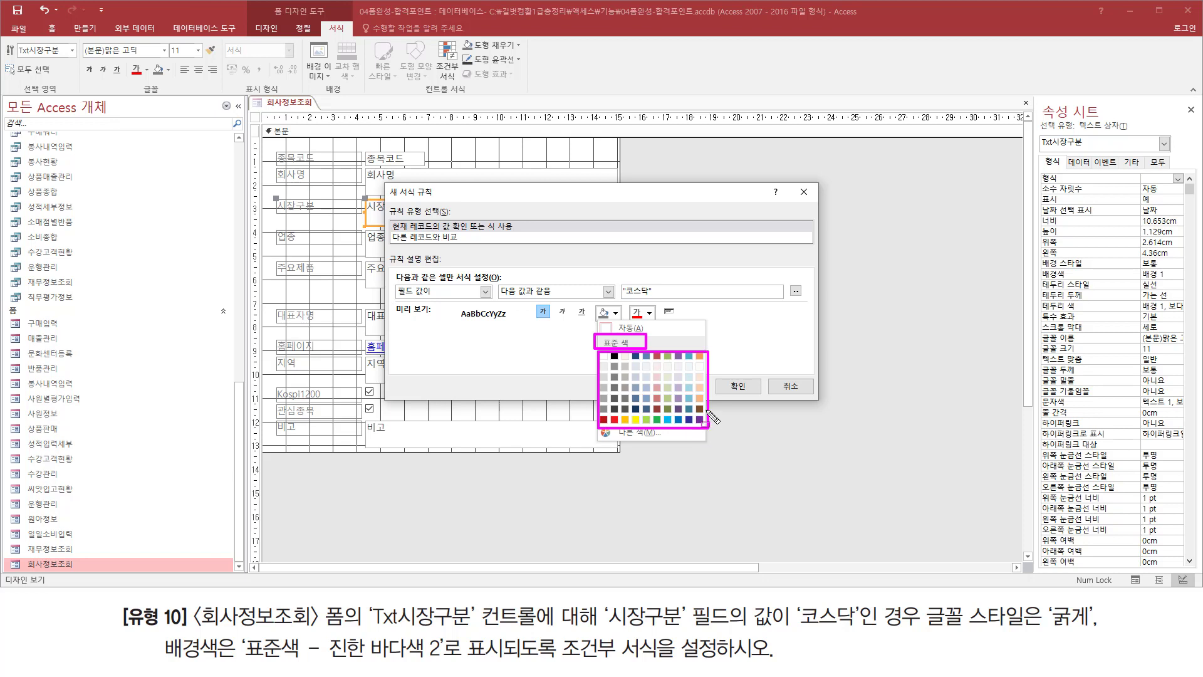
key(Escape)
click(615, 313)
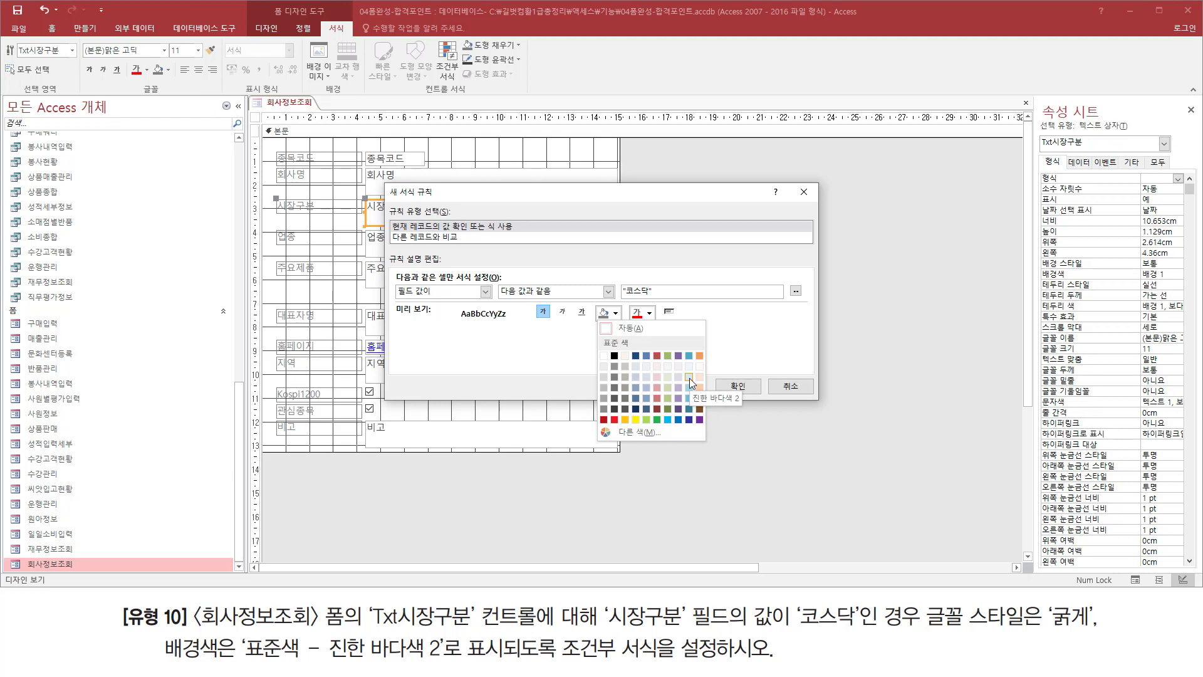
click(689, 378)
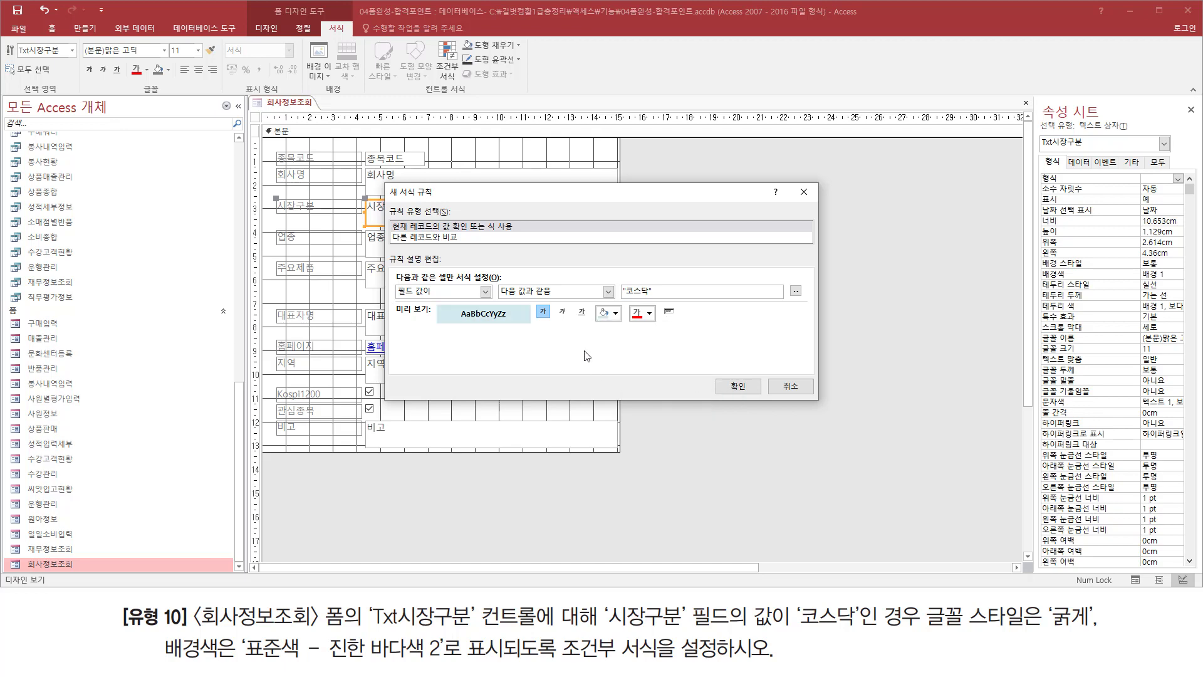
click(739, 385)
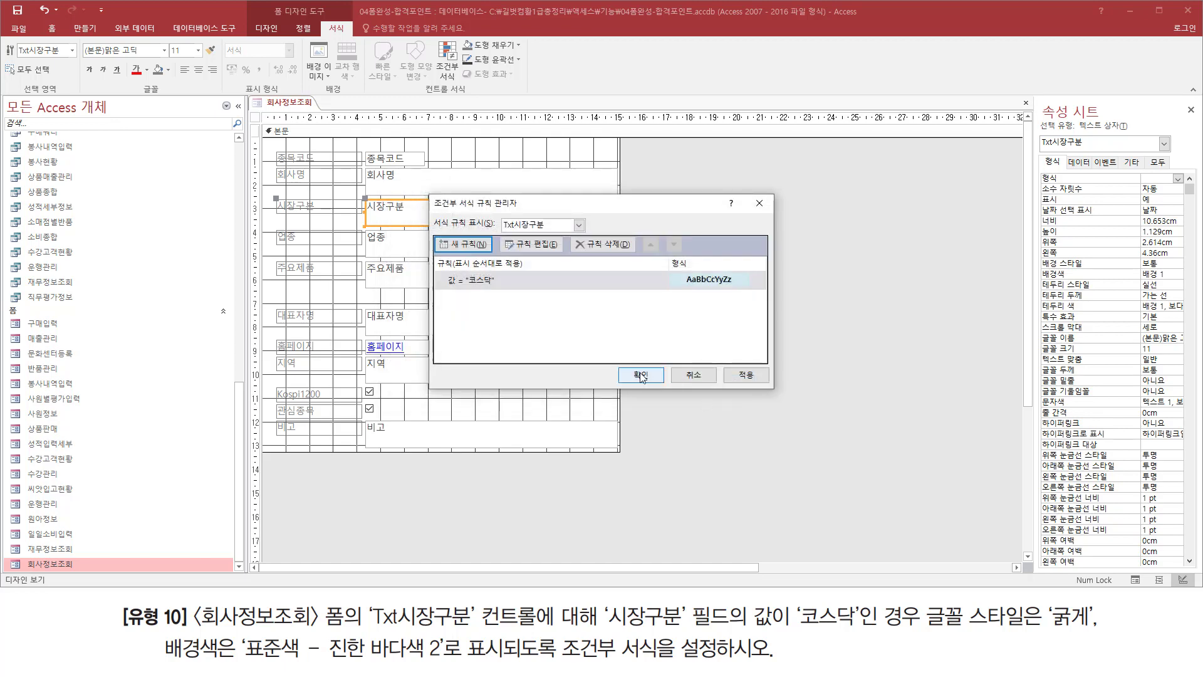
click(641, 375)
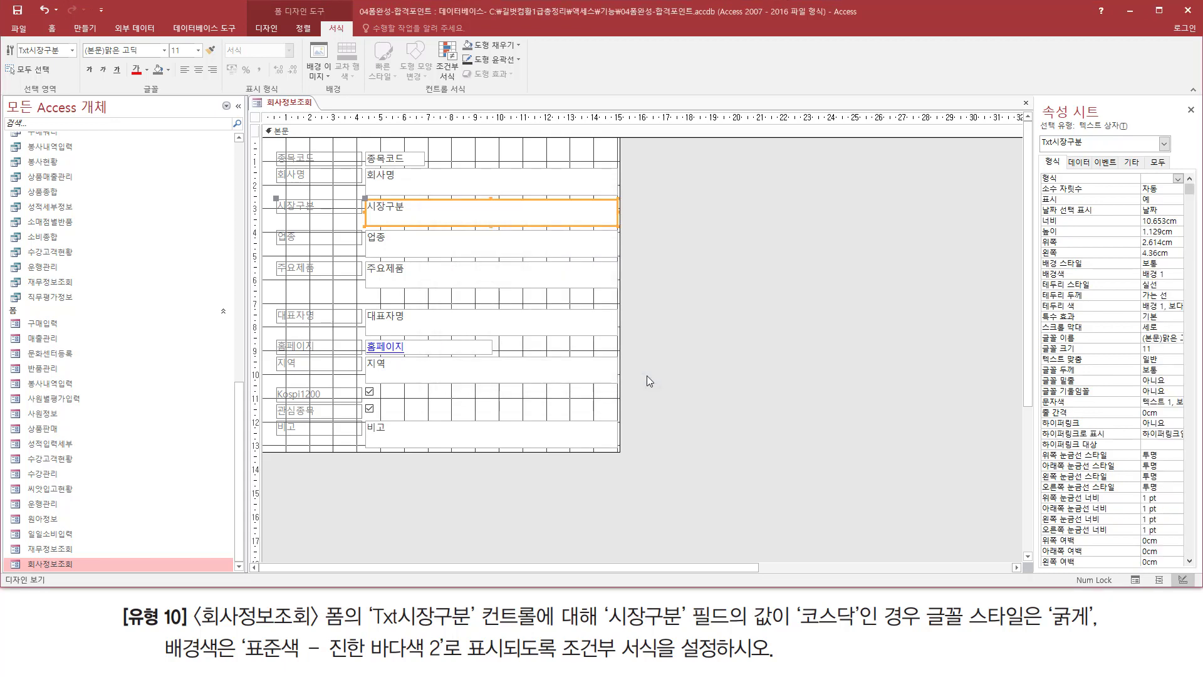
Switch the 회사정보조회 form to Form View and check the 시장구분 field's formatting in the first four records
click(276, 31)
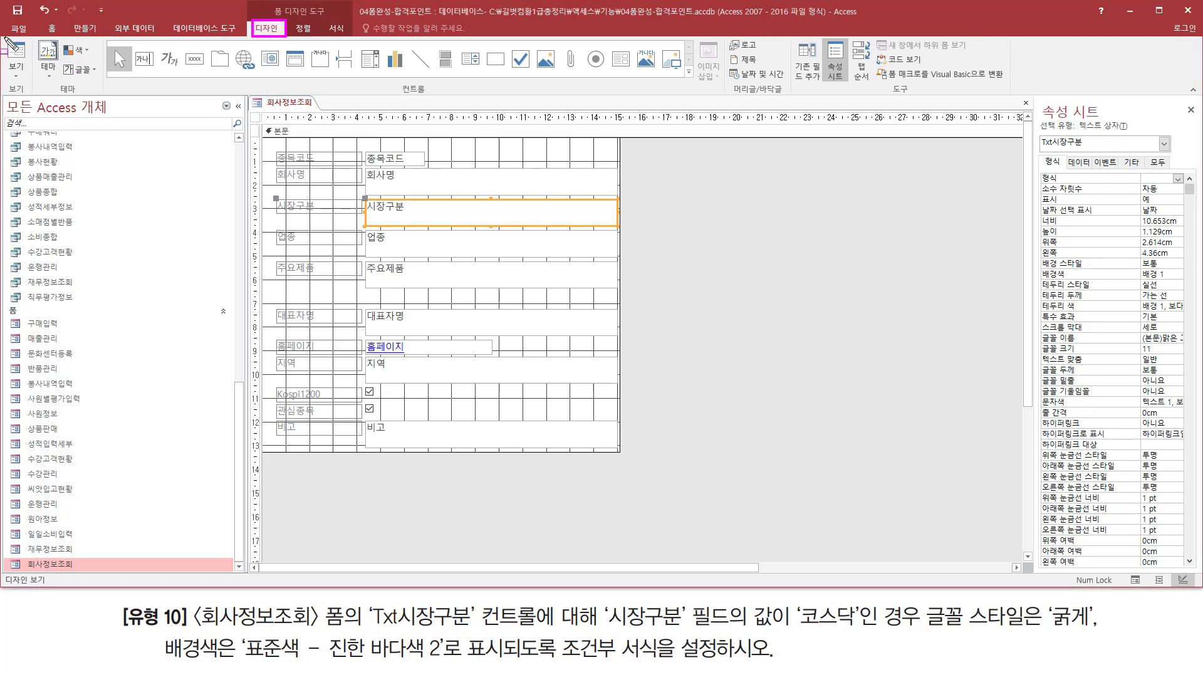
click(10, 45)
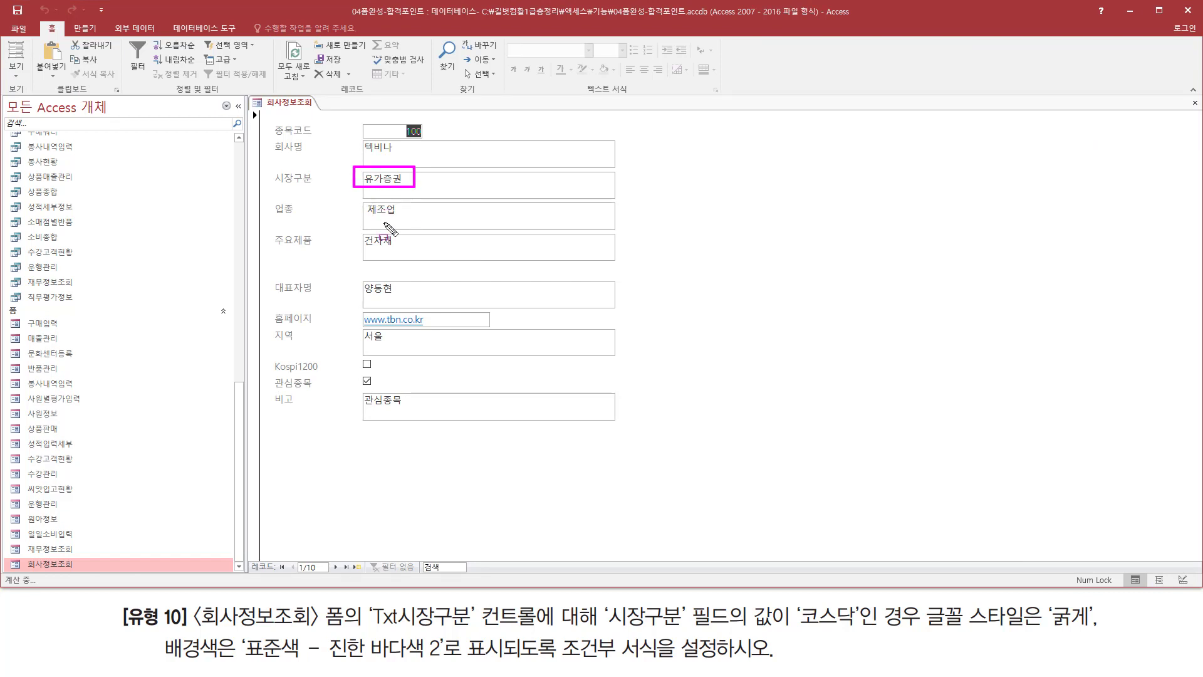
click(336, 567)
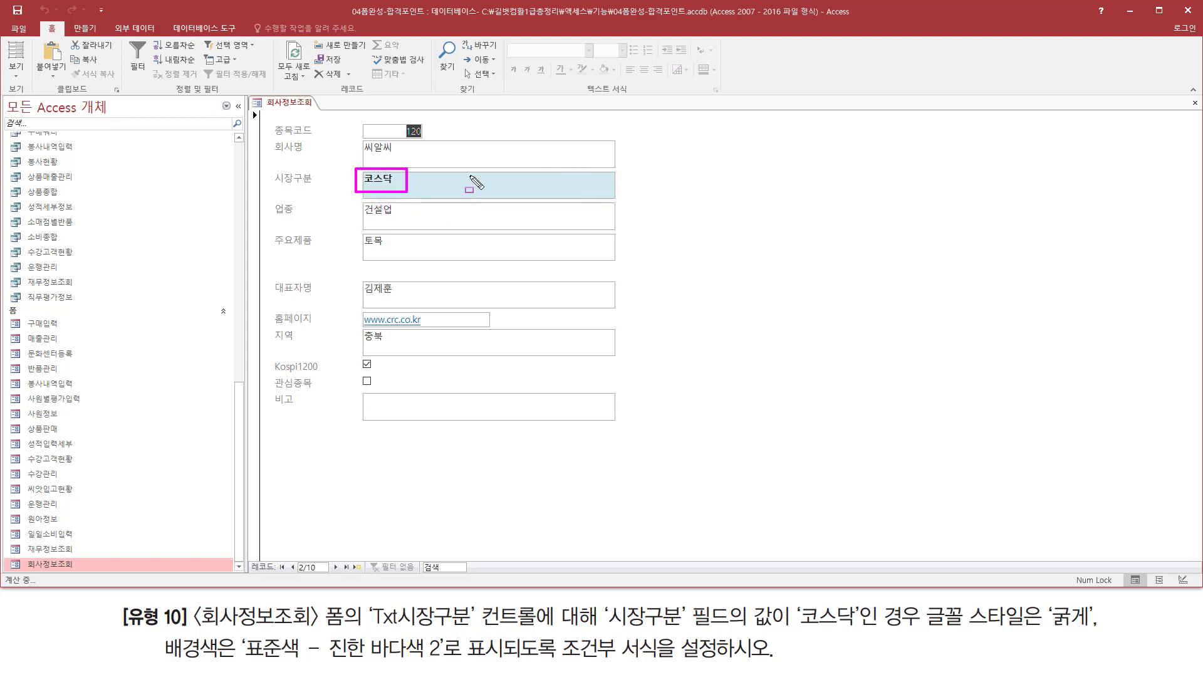
key(Escape)
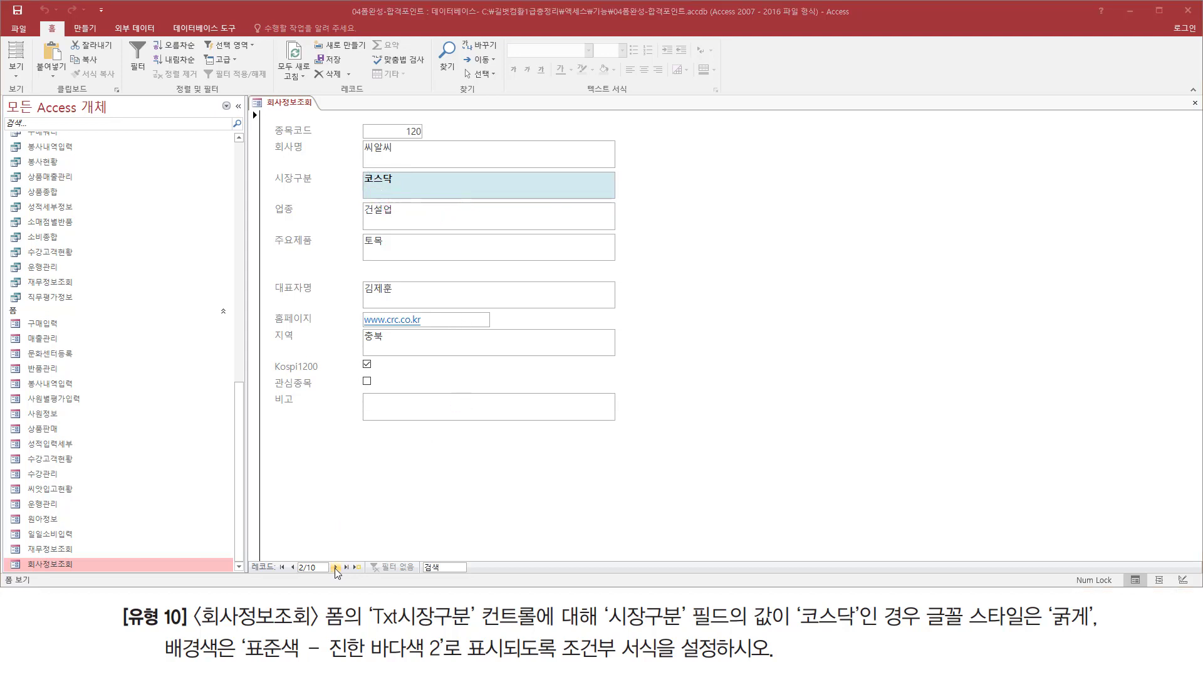
click(336, 567)
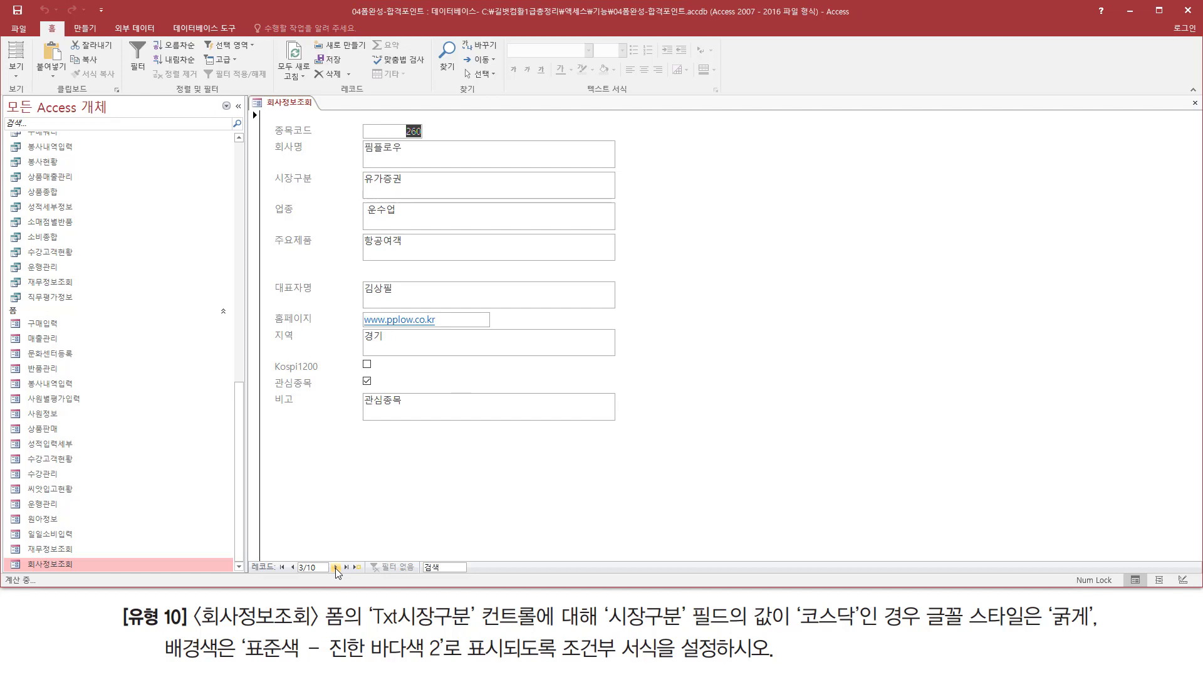
click(336, 567)
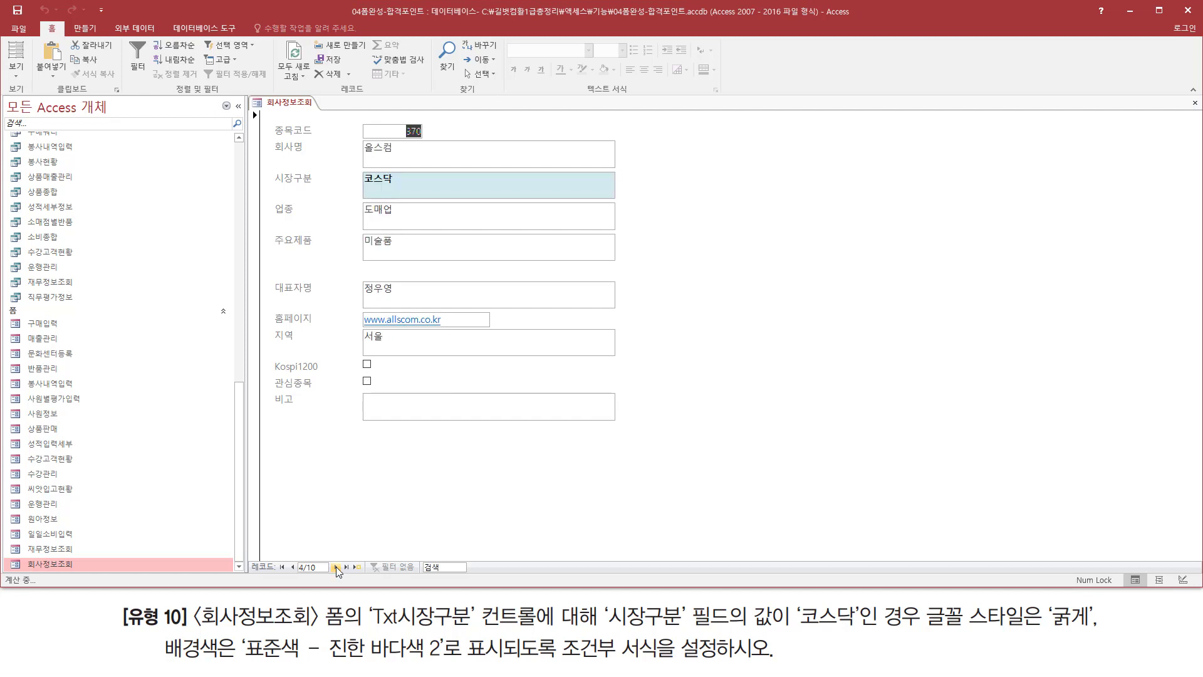